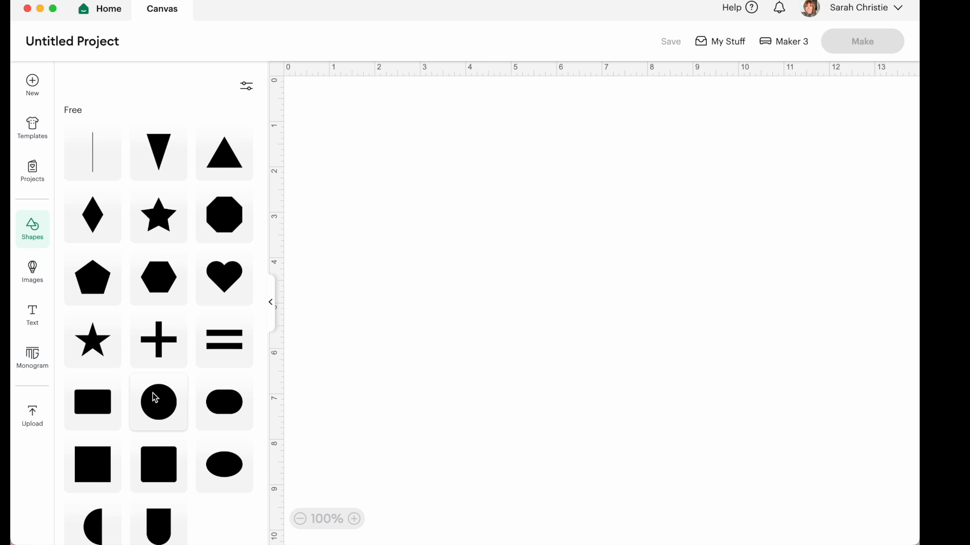
- Add a basic circle and a square to the canvas
{"action": "left_click", "coordinate": [157, 397]}
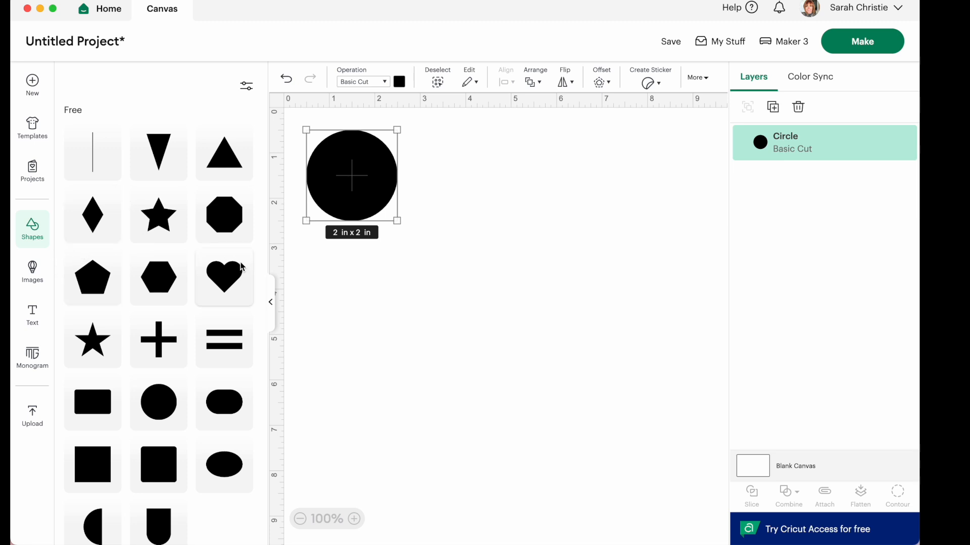
{"action": "scroll", "coordinate": [126, 183], "scroll_direction": "down", "scroll_amount": 2}
{"action": "left_click", "coordinate": [92, 389]}
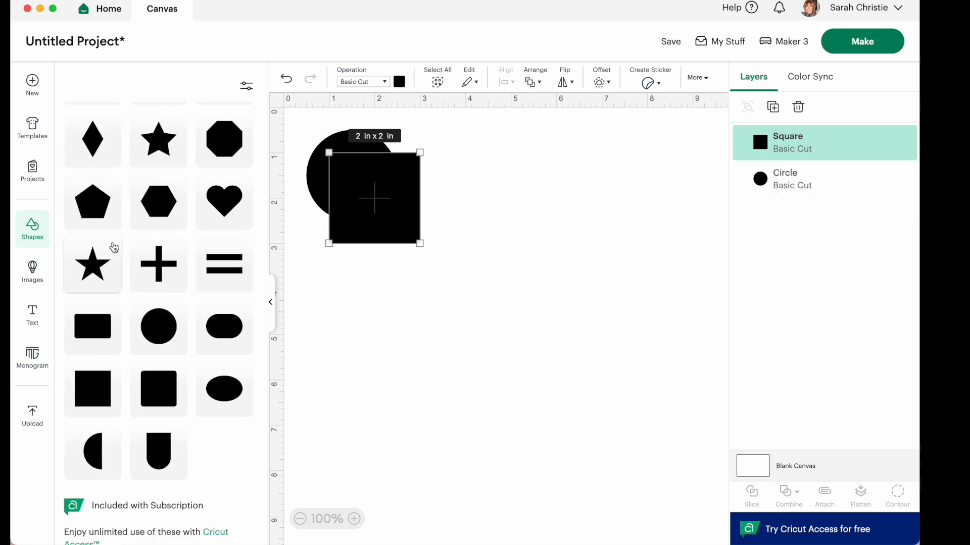
{"action": "left_click", "coordinate": [31, 235]}
{"action": "left_click", "coordinate": [32, 273]}
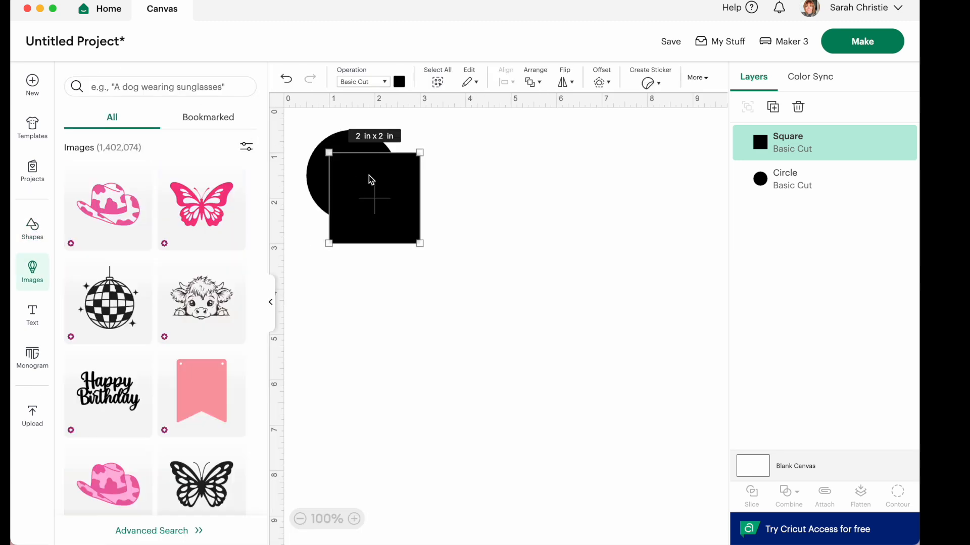
- Move the square clear of the circle and stretch the large circle into a wide oval
{"action": "left_click_drag", "start_coordinate": [372, 180], "coordinate": [395, 320]}
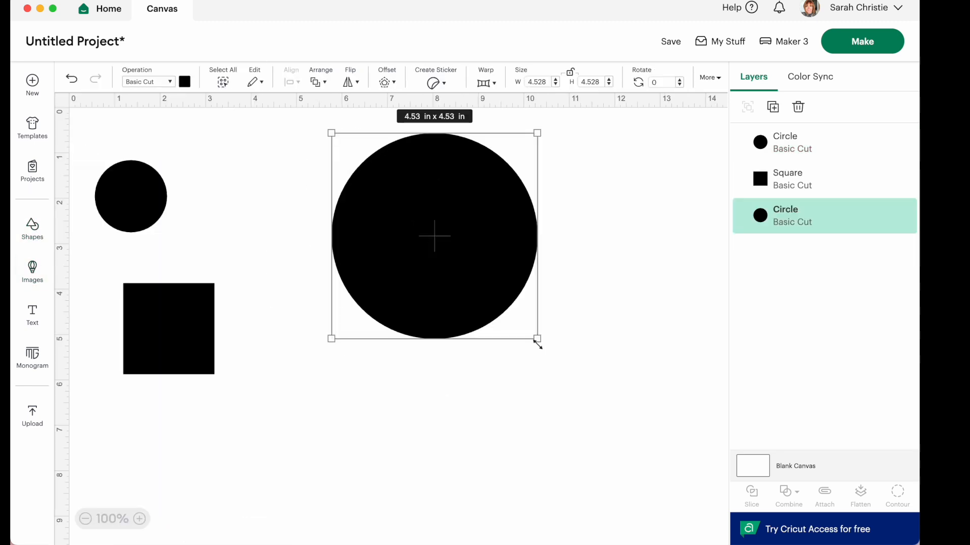
{"action": "left_click_drag", "start_coordinate": [538, 346], "coordinate": [587, 342]}
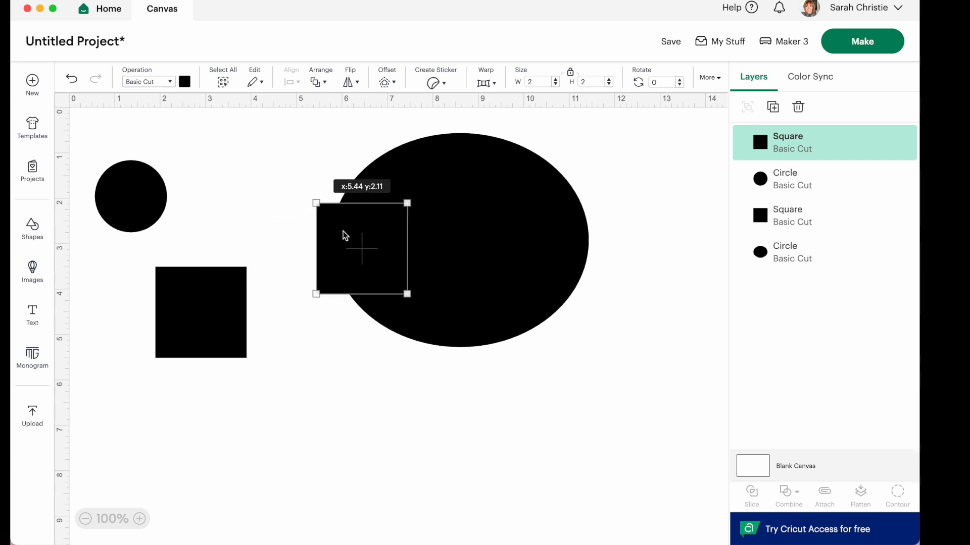
- Enlarge the new square to about 7.07 × 7.07 in and place it over the lower part of the oval
{"action": "left_click_drag", "start_coordinate": [347, 231], "coordinate": [320, 260]}
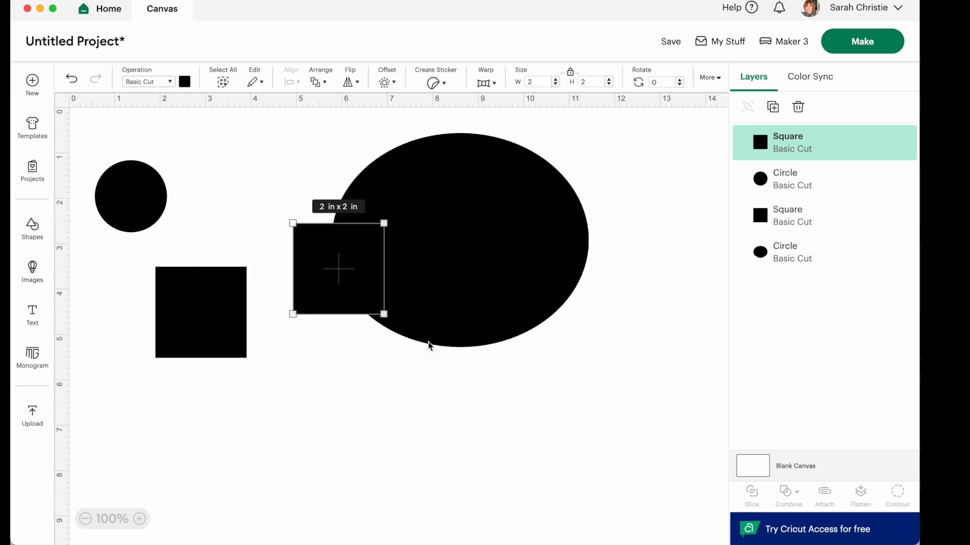
{"action": "left_click_drag", "start_coordinate": [385, 319], "coordinate": [613, 378]}
{"action": "left_click_drag", "start_coordinate": [450, 251], "coordinate": [464, 250]}
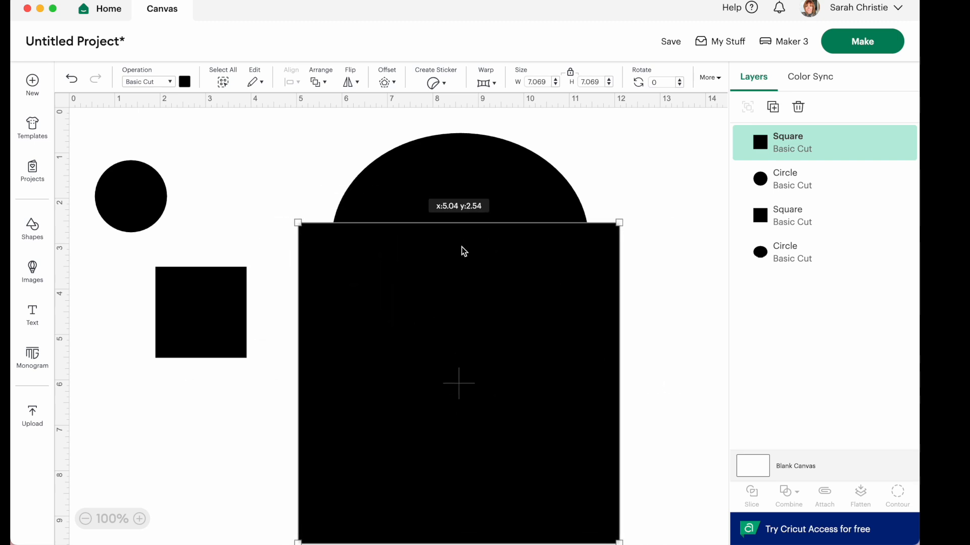
- Recolour the large square light purple and nudge it so only the oval's upper part stays uncovered
{"action": "left_click", "coordinate": [184, 81]}
{"action": "left_click", "coordinate": [213, 157]}
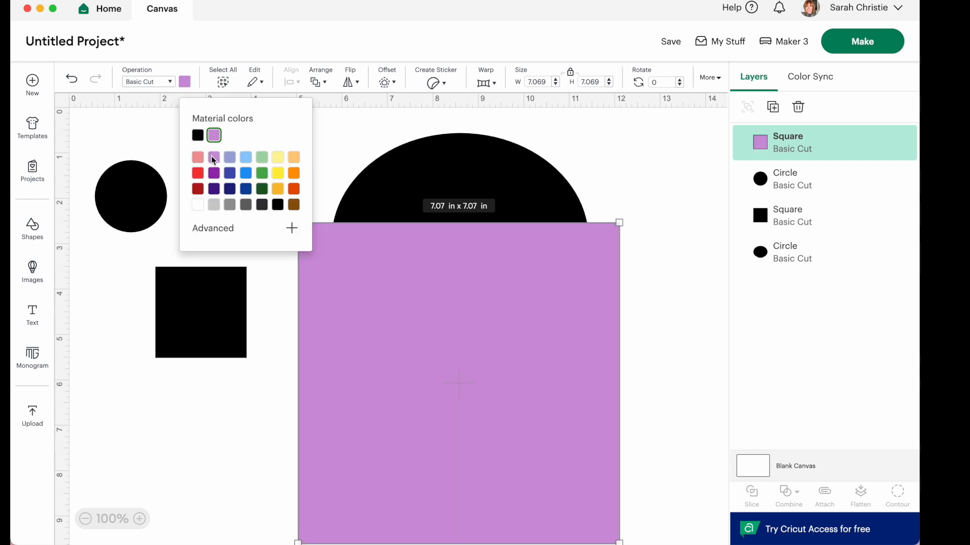
{"action": "left_click", "coordinate": [324, 139]}
{"action": "mouse_move", "coordinate": [385, 252]}
{"action": "left_mouse_down"}
{"action": "mouse_move", "coordinate": [384, 274]}
{"action": "mouse_move", "coordinate": [388, 258]}
{"action": "left_mouse_up"}
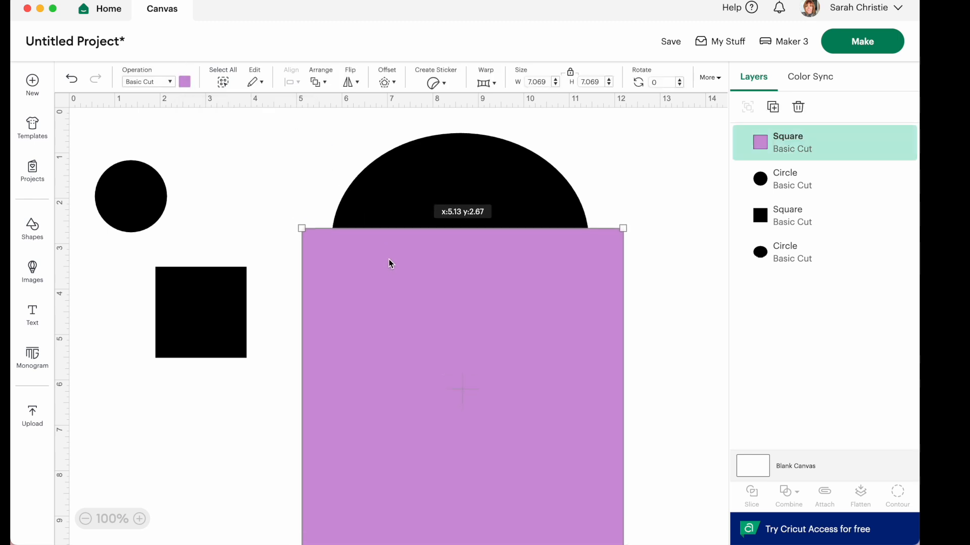
- Slice the oval with the overlapping purple square
{"action": "left_click", "coordinate": [286, 139]}
{"action": "left_click_drag", "start_coordinate": [283, 125], "coordinate": [627, 433]}
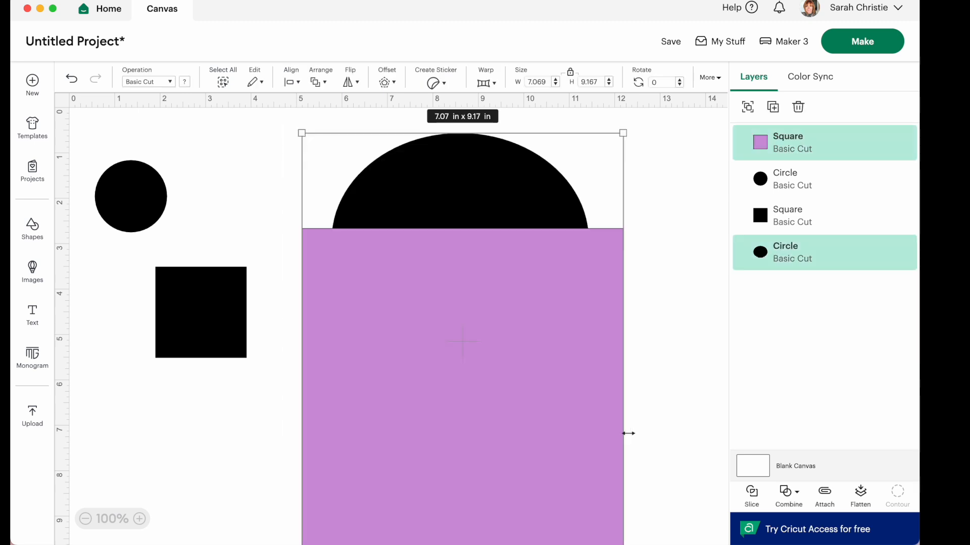
{"action": "left_click", "coordinate": [752, 491]}
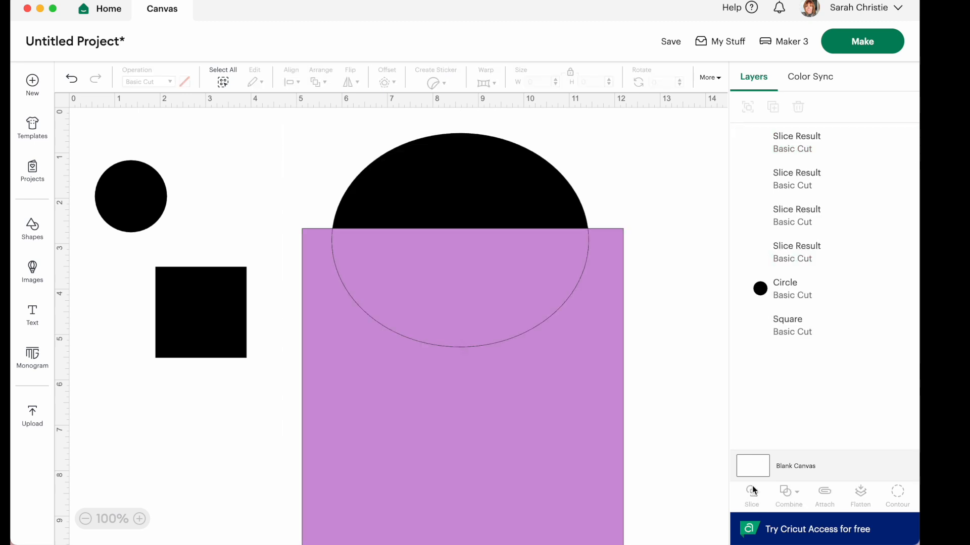
- Separate the slice pieces and delete the purple ones and the oval's lower part, keeping only the black upper dome
{"action": "left_click_drag", "start_coordinate": [409, 323], "coordinate": [427, 442]}
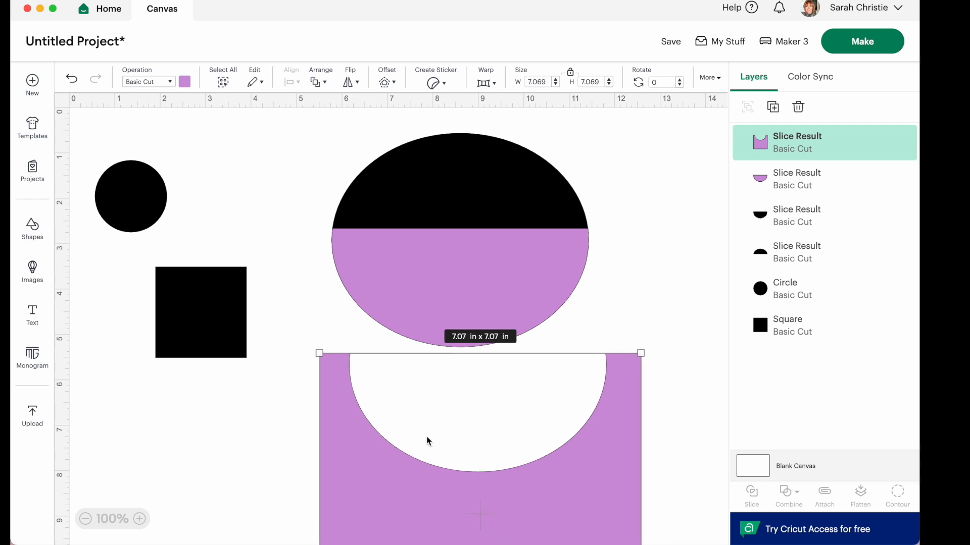
{"action": "left_click_drag", "start_coordinate": [411, 271], "coordinate": [438, 349]}
{"action": "key", "text": "Delete"}
{"action": "left_click", "coordinate": [383, 457]}
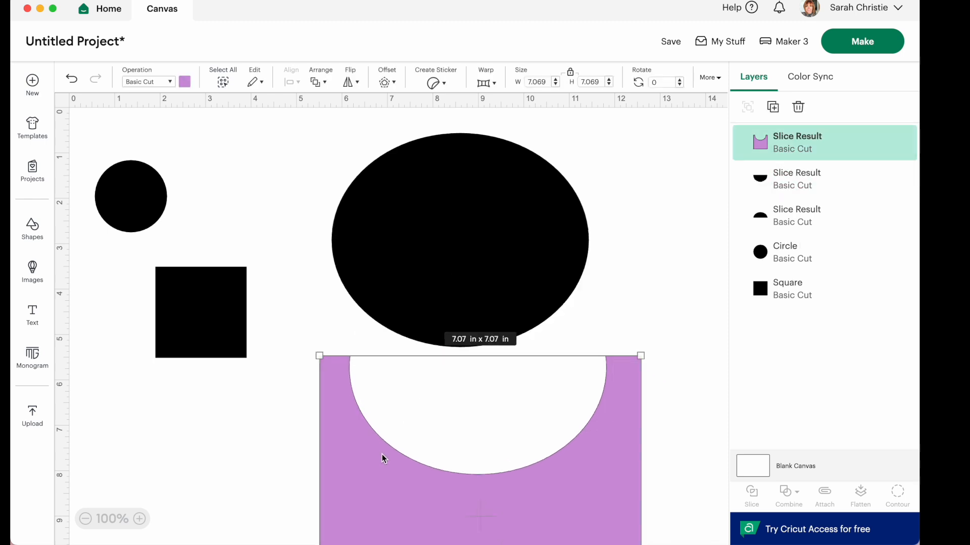
{"action": "key", "text": "Delete"}
{"action": "left_click_drag", "start_coordinate": [440, 251], "coordinate": [438, 346]}
{"action": "key", "text": "Delete"}
- Move the dome down slightly with the small circle beneath it, and recolour the dome light purple
{"action": "left_click_drag", "start_coordinate": [467, 219], "coordinate": [464, 240]}
{"action": "left_click_drag", "start_coordinate": [136, 185], "coordinate": [396, 393]}
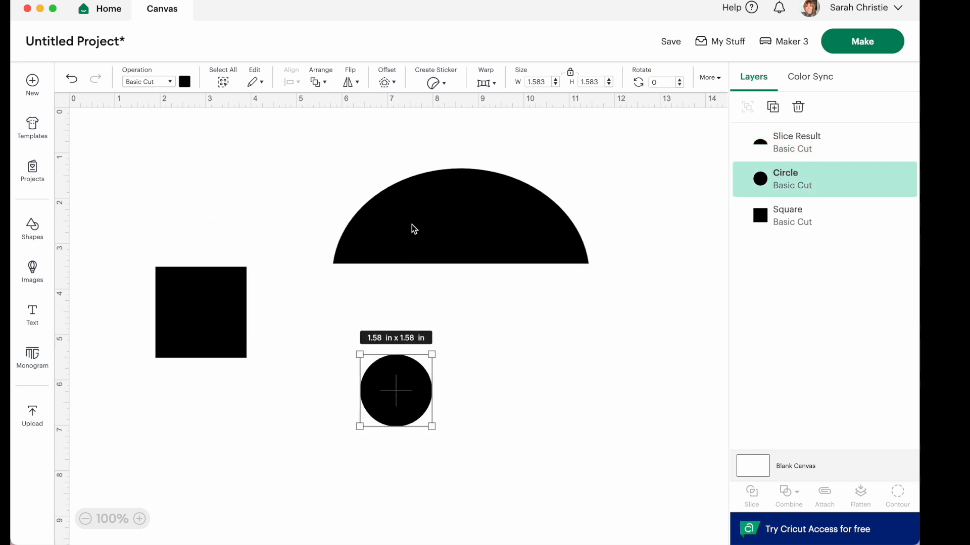
{"action": "left_click", "coordinate": [411, 224]}
{"action": "left_click", "coordinate": [184, 83]}
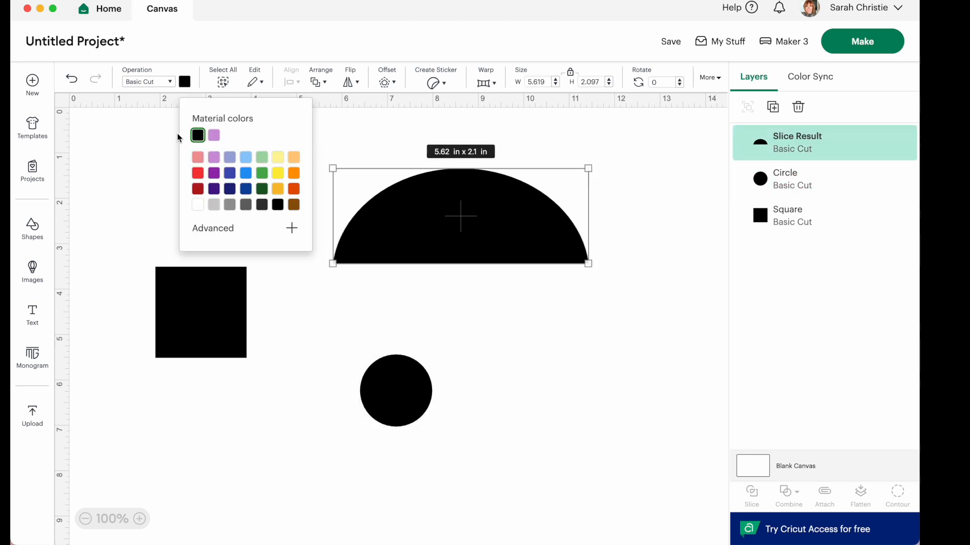
{"action": "left_click", "coordinate": [213, 135]}
{"action": "left_click", "coordinate": [356, 302]}
- Place the circle, about 1.49 in wide, over the dome's lower-left end and send the dome to the back
{"action": "left_click_drag", "start_coordinate": [379, 387], "coordinate": [353, 273]}
{"action": "right_click", "coordinate": [471, 214]}
{"action": "left_click", "coordinate": [522, 336]}
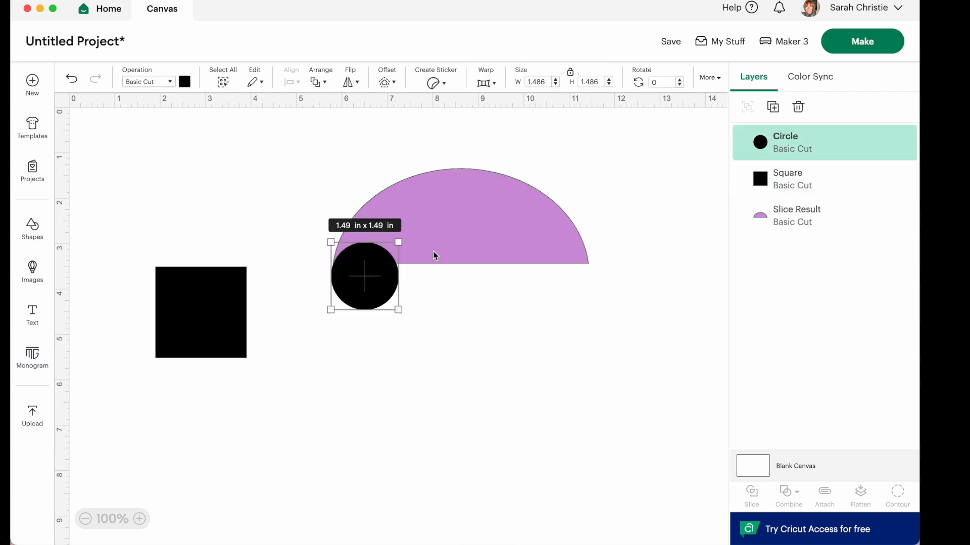
- Duplicate the circle into a row of four slightly overlapping circles along the dome's flat edge
{"action": "left_click", "coordinate": [771, 107]}
{"action": "left_click_drag", "start_coordinate": [391, 309], "coordinate": [426, 284]}
{"action": "left_click_drag", "start_coordinate": [526, 324], "coordinate": [310, 289]}
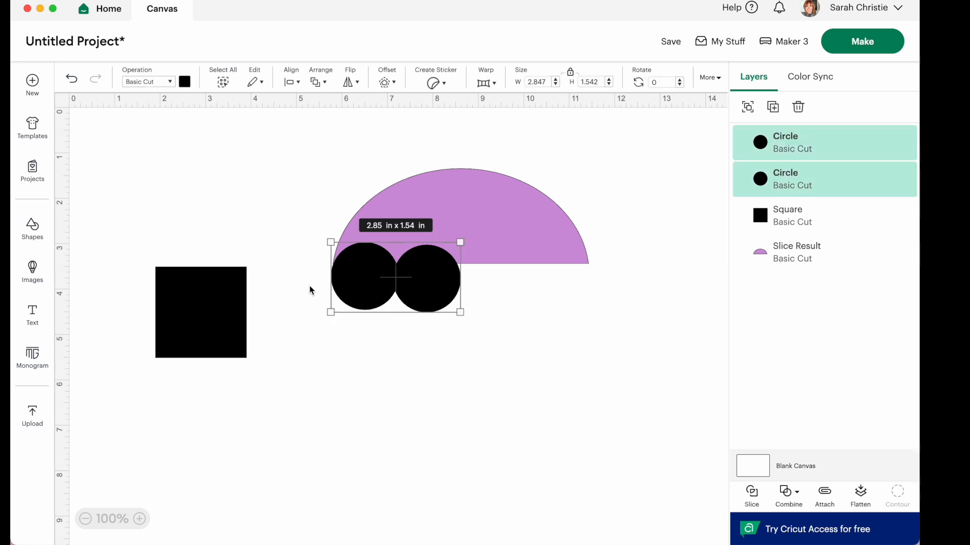
{"action": "left_click", "coordinate": [773, 107]}
{"action": "left_click_drag", "start_coordinate": [434, 296], "coordinate": [524, 271]}
{"action": "left_click", "coordinate": [423, 372]}
{"action": "left_click_drag", "start_coordinate": [424, 277], "coordinate": [426, 271]}
{"action": "left_click_drag", "start_coordinate": [347, 268], "coordinate": [349, 260]}
- Move the purple dome away from the circles and align the four circles with Center Vertically
{"action": "left_click", "coordinate": [232, 209]}
{"action": "left_click_drag", "start_coordinate": [453, 203], "coordinate": [107, 166]}
{"action": "left_click_drag", "start_coordinate": [580, 326], "coordinate": [326, 230]}
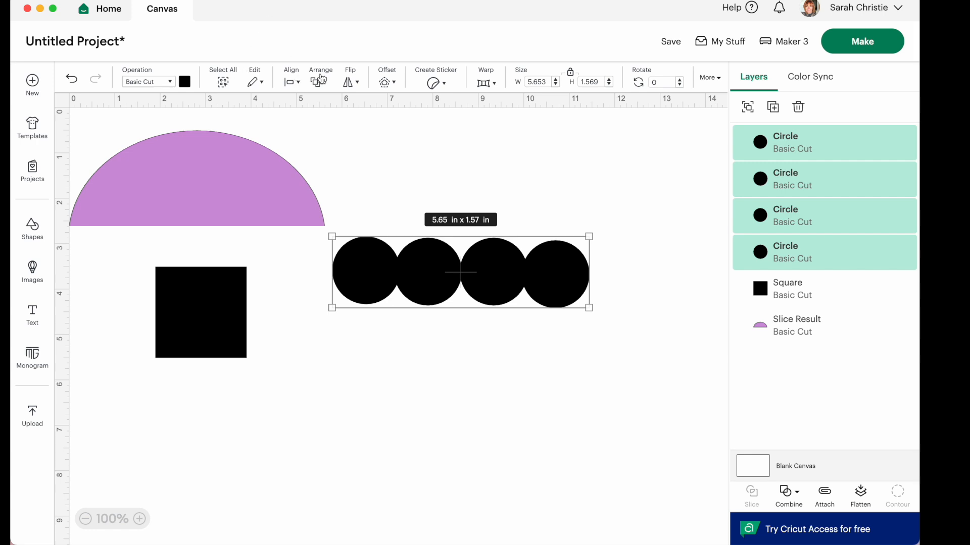
{"action": "left_click", "coordinate": [293, 82]}
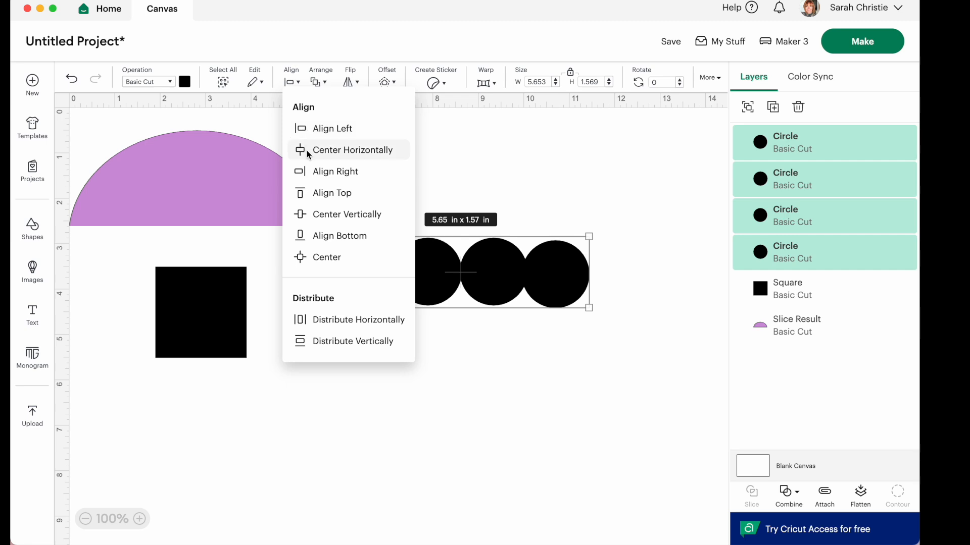
{"action": "left_click", "coordinate": [308, 214]}
{"action": "left_click", "coordinate": [348, 374]}
- Duplicate one circle of the row and set the copy aside below the square
{"action": "left_click_drag", "start_coordinate": [585, 329], "coordinate": [326, 233]}
{"action": "left_click", "coordinate": [586, 341]}
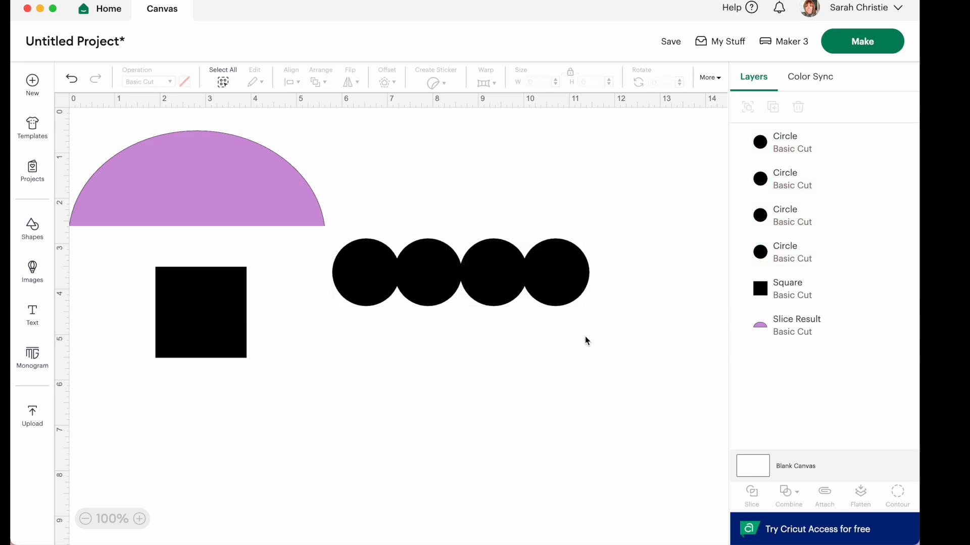
{"action": "left_click", "coordinate": [358, 270]}
{"action": "left_click", "coordinate": [772, 106]}
{"action": "left_click_drag", "start_coordinate": [384, 281], "coordinate": [106, 407]}
- Weld the row of four circles into one shape
{"action": "left_click_drag", "start_coordinate": [629, 312], "coordinate": [327, 233]}
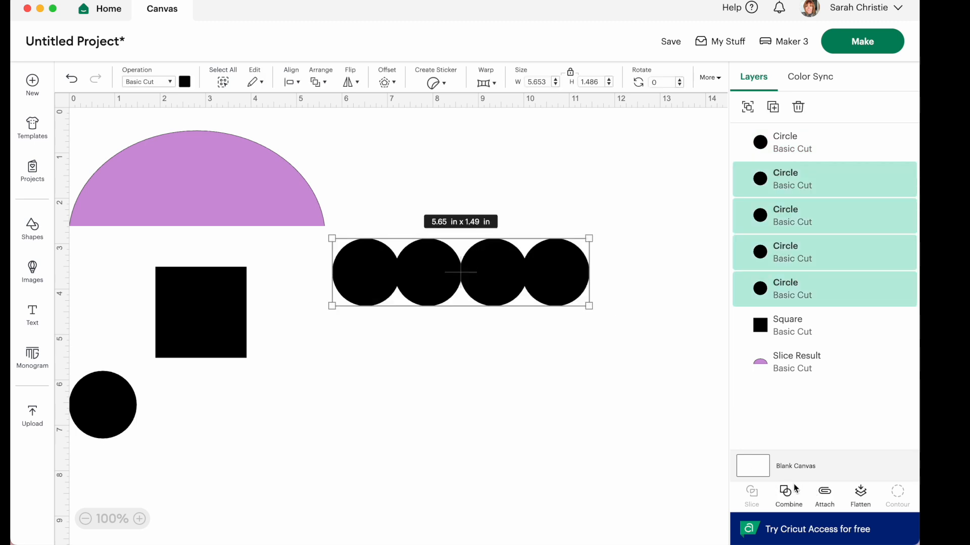
{"action": "left_click", "coordinate": [788, 492]}
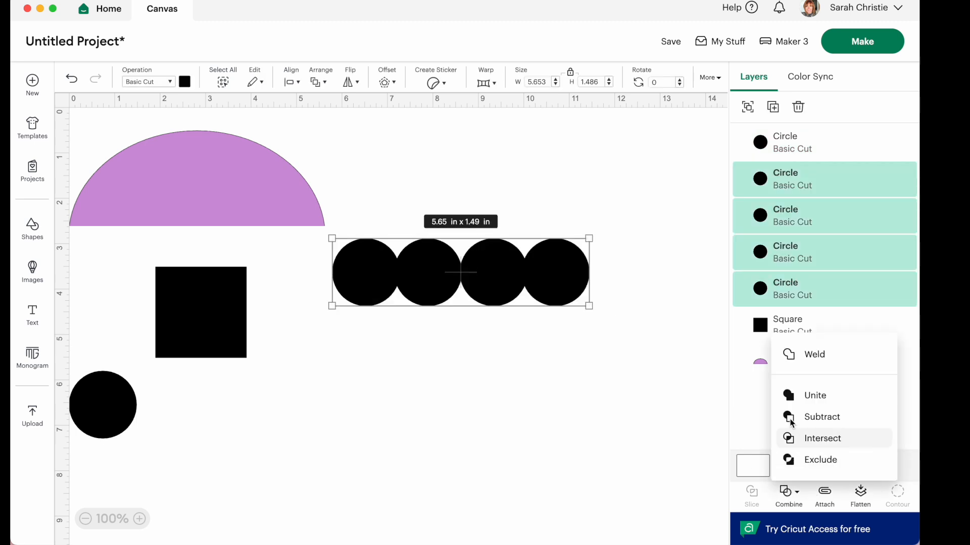
{"action": "left_click", "coordinate": [792, 356]}
- Move the purple dome back behind the welded circles so its flat edge overlaps them, and unlock its proportions
{"action": "left_click_drag", "start_coordinate": [194, 194], "coordinate": [450, 221]}
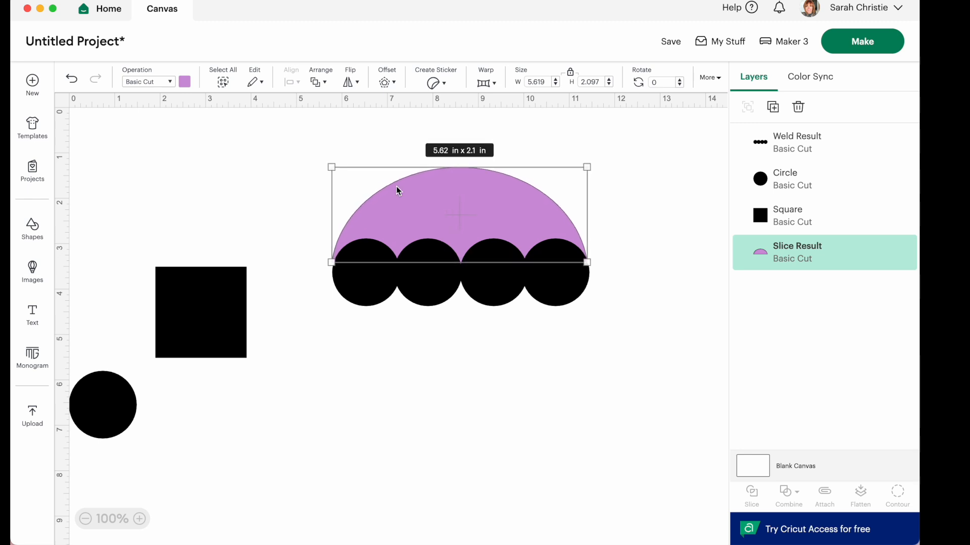
{"action": "left_click", "coordinate": [246, 185]}
{"action": "left_click", "coordinate": [411, 202]}
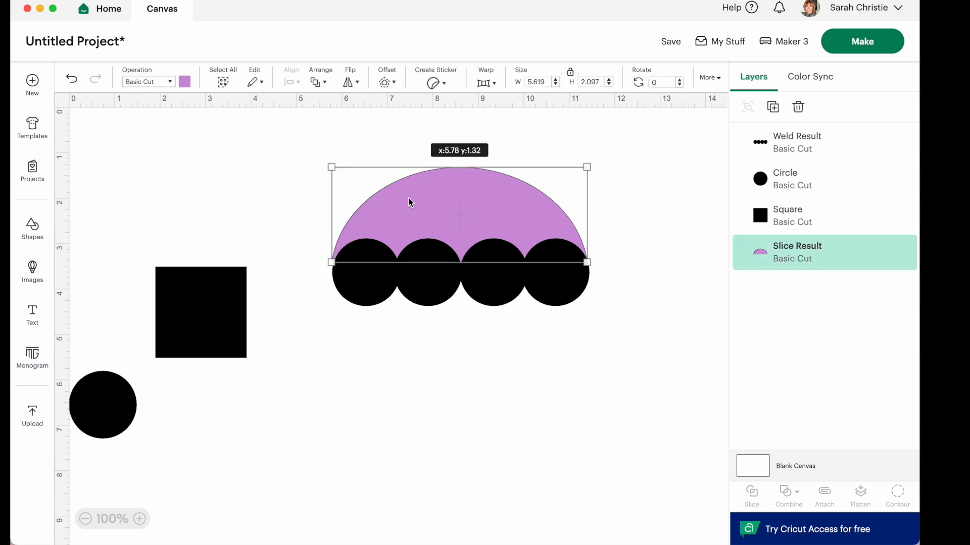
{"action": "left_click", "coordinate": [570, 75]}
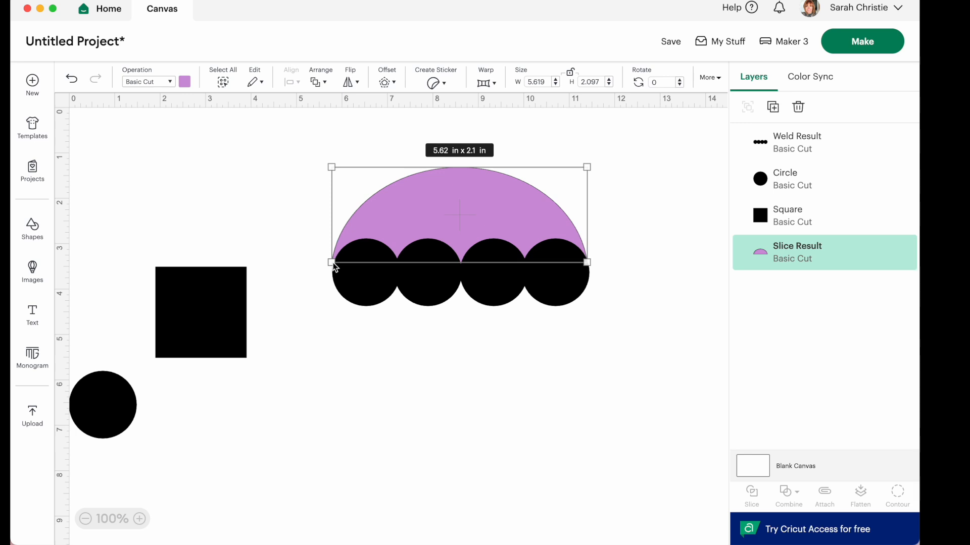
{"action": "left_click", "coordinate": [297, 226]}
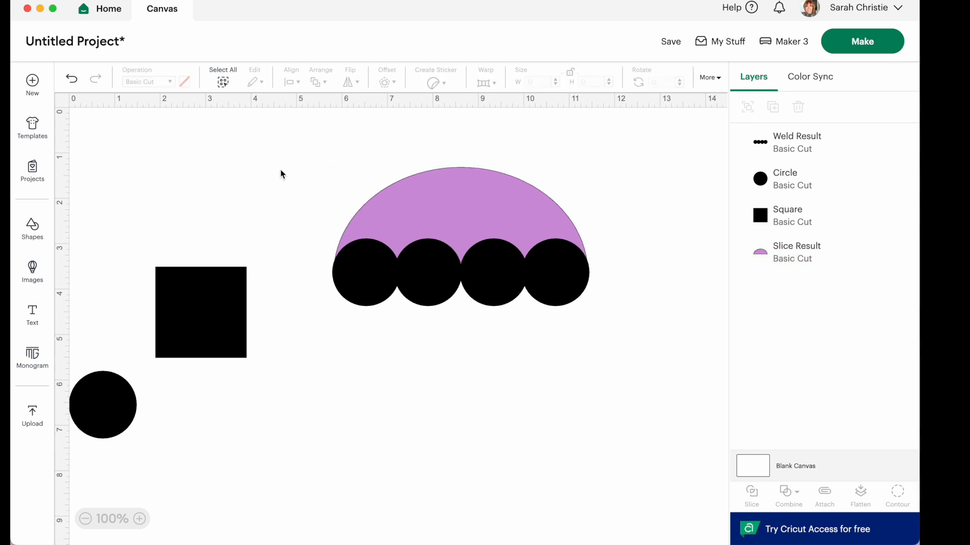
- Slice the dome with the welded circles and delete the leftover pieces, keeping the scalloped purple canopy
{"action": "left_click_drag", "start_coordinate": [277, 169], "coordinate": [719, 350]}
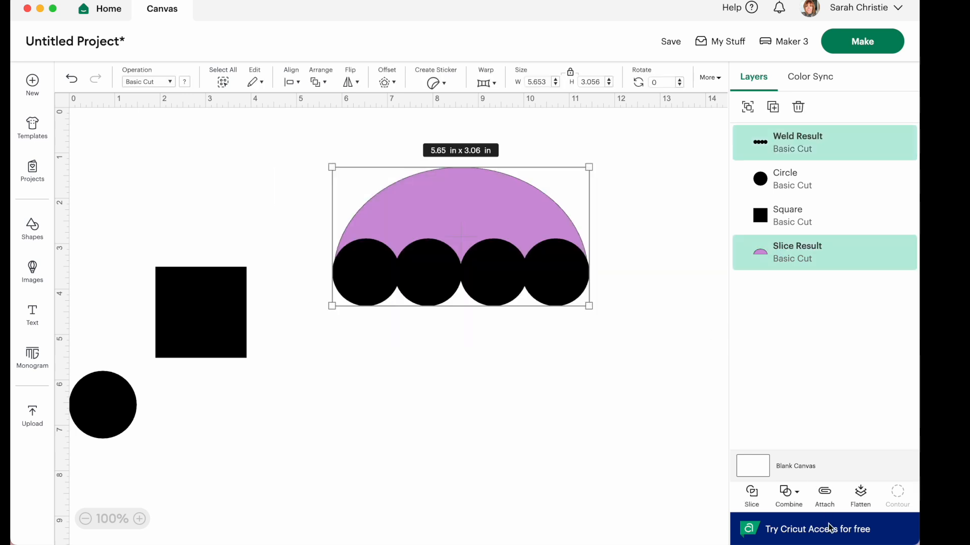
{"action": "left_click", "coordinate": [757, 502]}
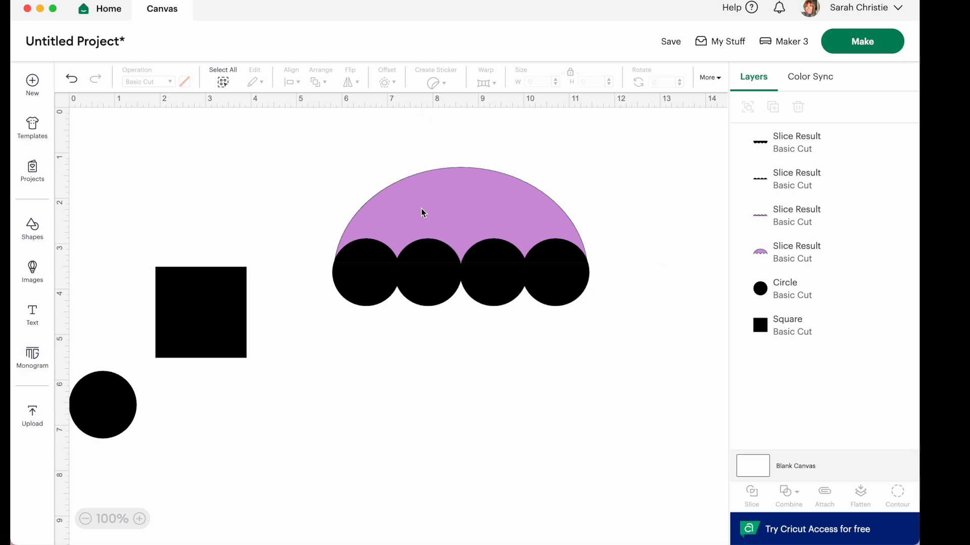
{"action": "left_click_drag", "start_coordinate": [423, 212], "coordinate": [434, 135]}
{"action": "left_click_drag", "start_coordinate": [307, 236], "coordinate": [619, 303]}
{"action": "key", "text": "Delete"}
- Move the square below the canopy, and duplicate the spare circle with the copy placed above the original
{"action": "left_click", "coordinate": [228, 310]}
{"action": "left_click_drag", "start_coordinate": [228, 310], "coordinate": [391, 310]}
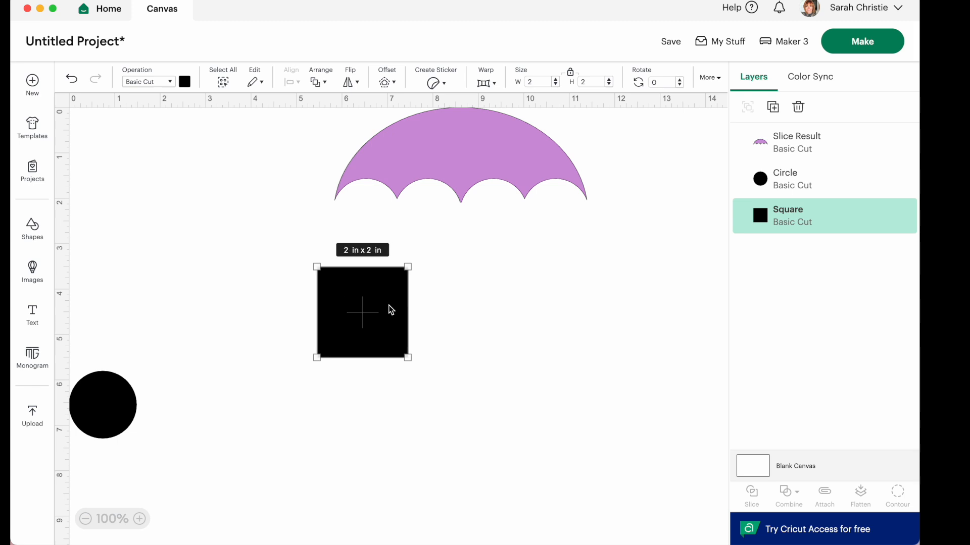
{"action": "left_click_drag", "start_coordinate": [86, 395], "coordinate": [150, 307]}
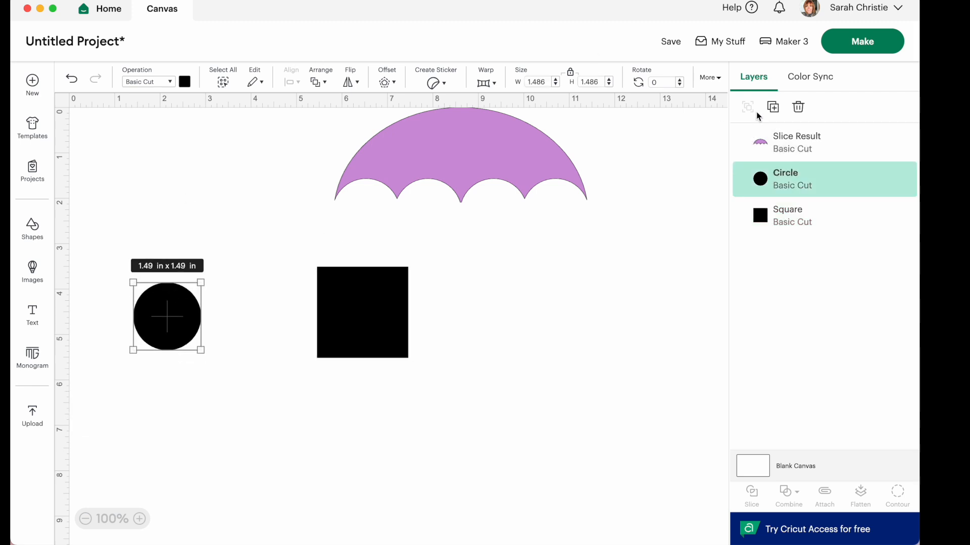
{"action": "left_click", "coordinate": [773, 107]}
{"action": "left_click_drag", "start_coordinate": [188, 339], "coordinate": [188, 208]}
- Reshape the square into a thin vertical bar about 0.24 × 5 in and set it beside the lowered canopy
{"action": "left_click", "coordinate": [363, 319]}
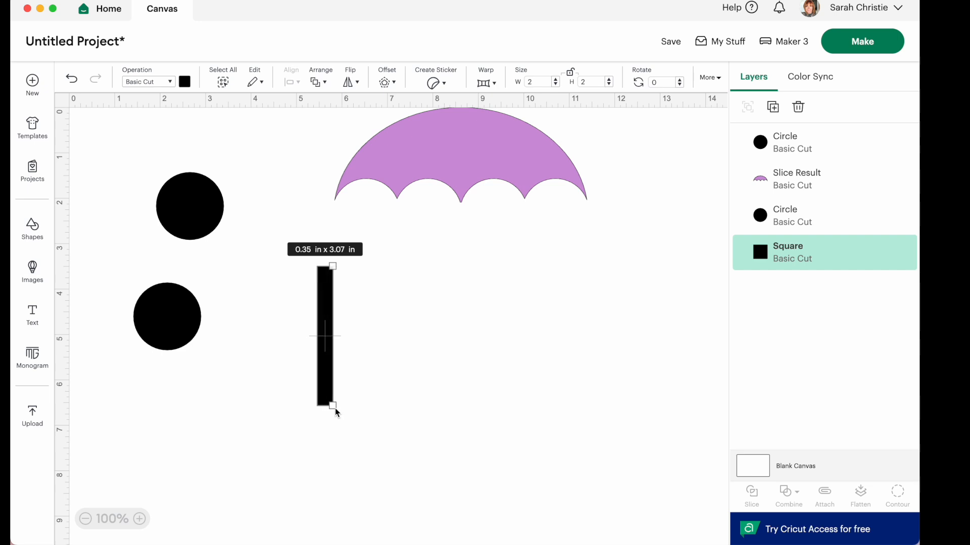
{"action": "left_click_drag", "start_coordinate": [335, 408], "coordinate": [334, 435]}
{"action": "left_click_drag", "start_coordinate": [437, 153], "coordinate": [463, 207]}
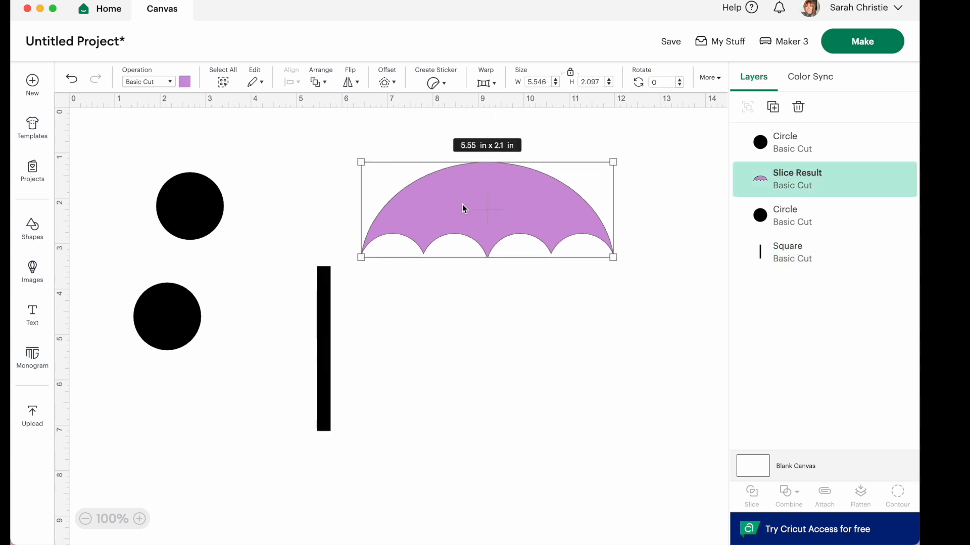
{"action": "left_click_drag", "start_coordinate": [324, 347], "coordinate": [487, 236]}
{"action": "left_click_drag", "start_coordinate": [493, 317], "coordinate": [462, 405]}
{"action": "left_click", "coordinate": [406, 382]}
{"action": "left_click_drag", "start_coordinate": [474, 341], "coordinate": [306, 367]}
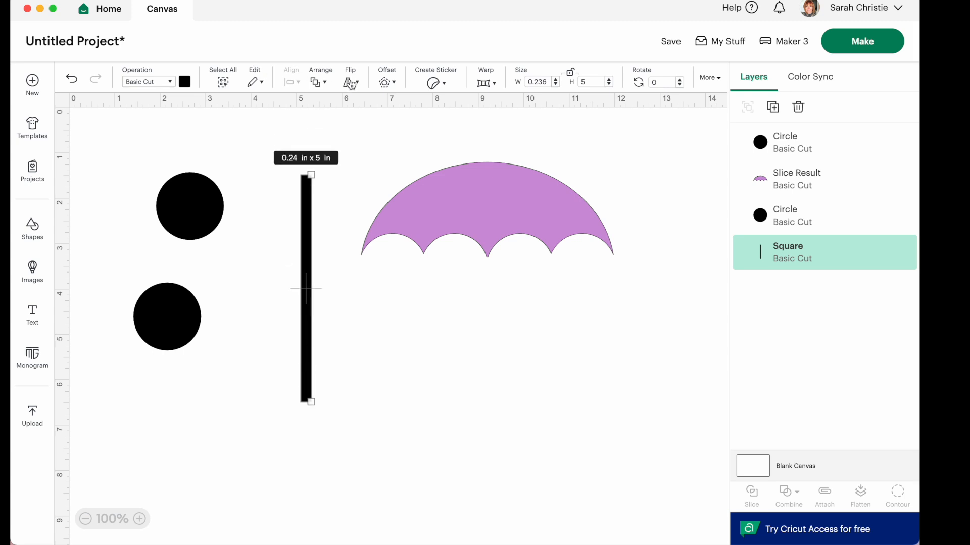
- Create a narrow offset of about 0.35 × 5.11 in around the bar and move the bar and its offset apart
{"action": "left_click", "coordinate": [387, 82]}
{"action": "left_click_drag", "start_coordinate": [404, 137], "coordinate": [391, 136]}
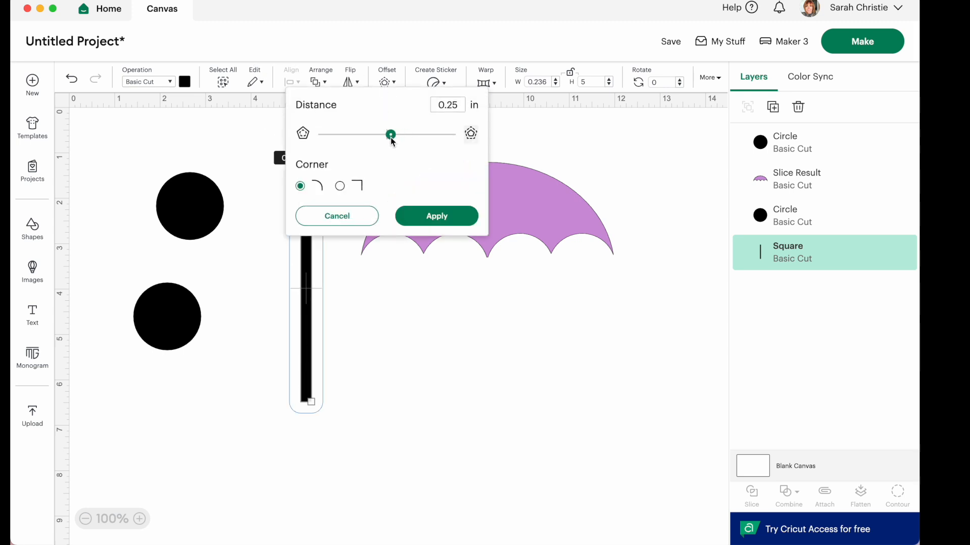
{"action": "left_click", "coordinate": [434, 218]}
{"action": "left_click", "coordinate": [409, 324]}
{"action": "mouse_move", "coordinate": [299, 200]}
{"action": "left_mouse_down"}
{"action": "mouse_move", "coordinate": [310, 341]}
{"action": "mouse_move", "coordinate": [408, 341]}
{"action": "mouse_move", "coordinate": [300, 190]}
{"action": "mouse_move", "coordinate": [286, 195]}
{"action": "left_mouse_up"}
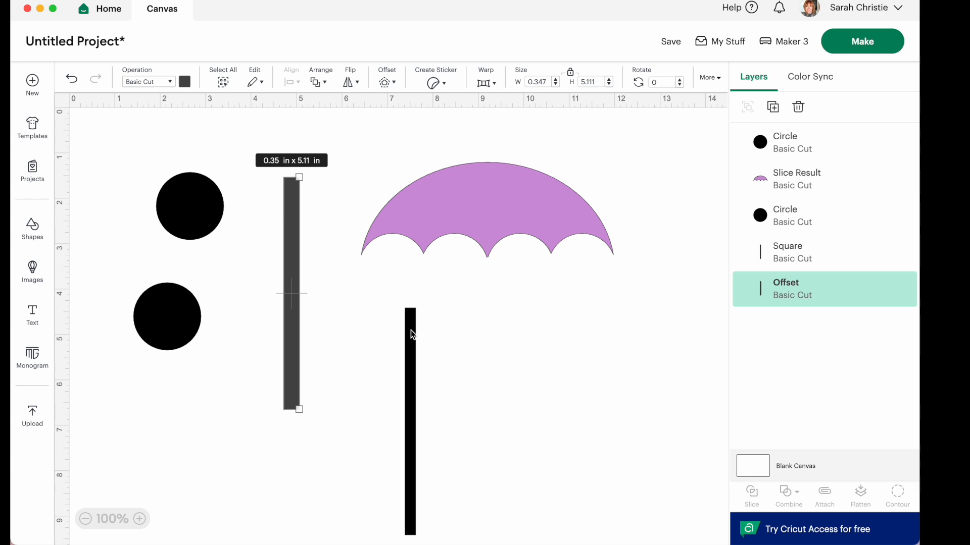
- Add a 2 × 2 in rounded square below the canopy, and move the old thin bar over beside its offset
{"action": "left_click", "coordinate": [29, 235]}
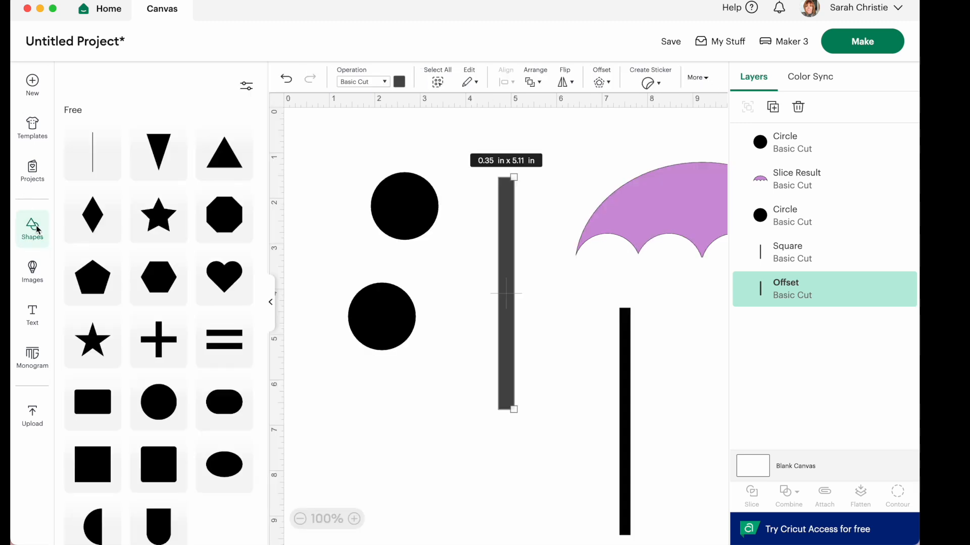
{"action": "left_click", "coordinate": [164, 465]}
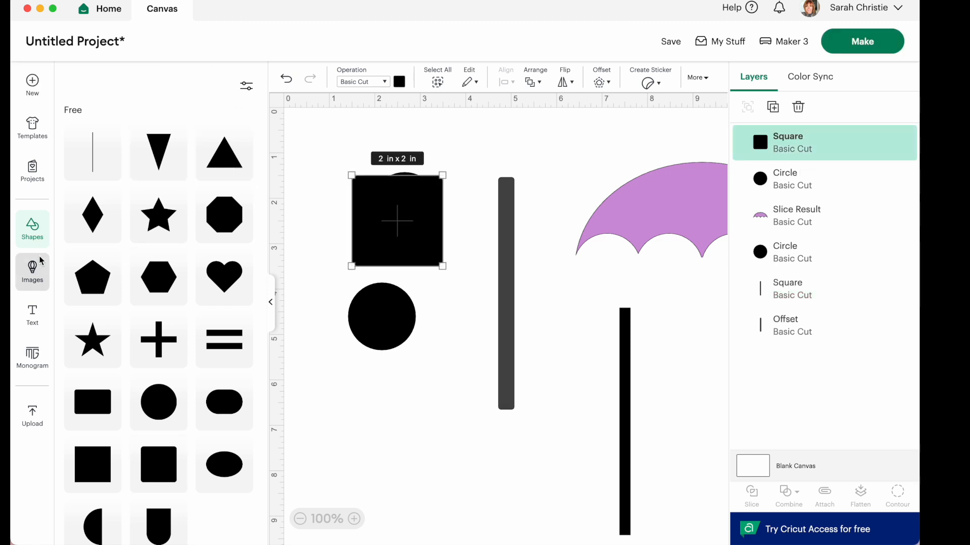
{"action": "left_click", "coordinate": [30, 270]}
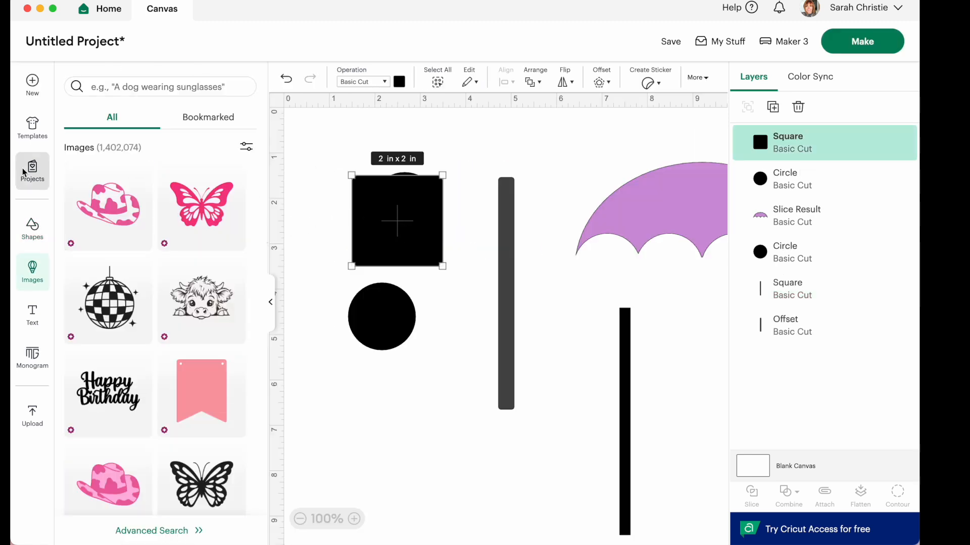
{"action": "left_click", "coordinate": [36, 277]}
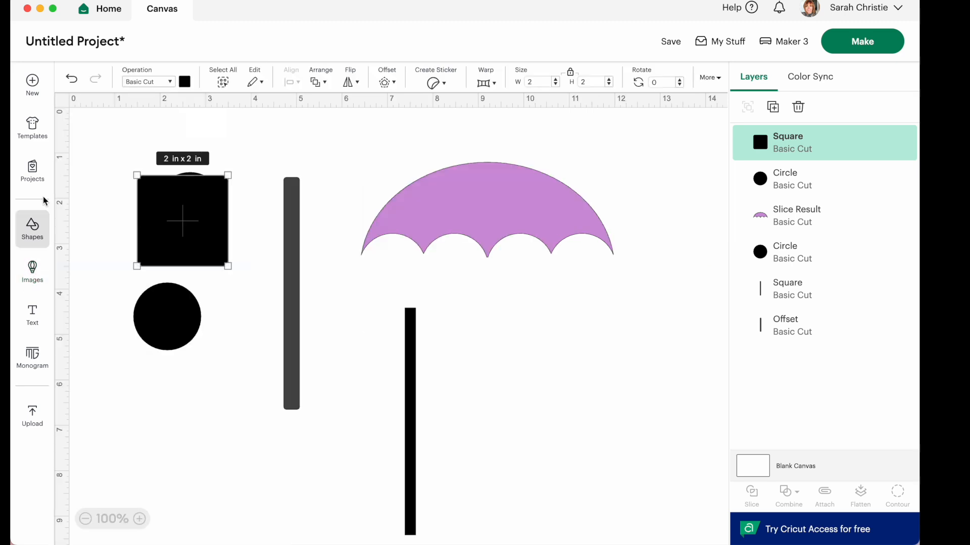
{"action": "left_click_drag", "start_coordinate": [191, 212], "coordinate": [469, 326]}
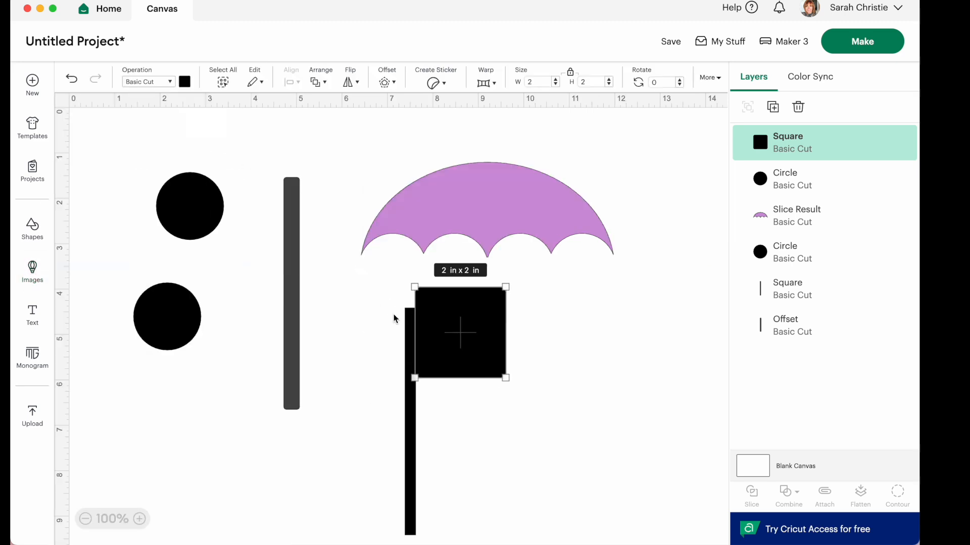
{"action": "left_click", "coordinate": [411, 410]}
{"action": "left_click_drag", "start_coordinate": [410, 410], "coordinate": [299, 331]}
{"action": "left_click", "coordinate": [473, 325]}
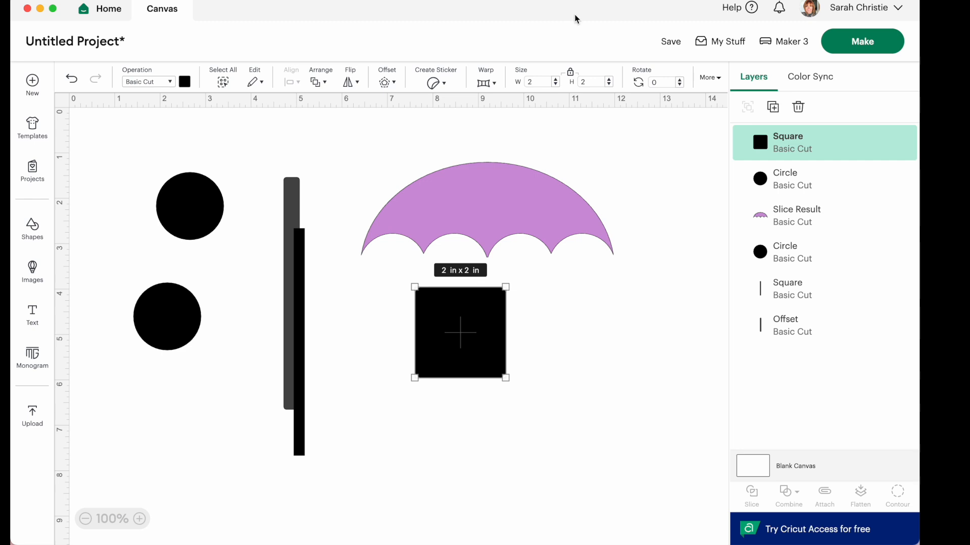
- Reshape the rounded square non-proportionally into a thin pole about 5.36 in tall and centre it across the canopy
{"action": "left_click", "coordinate": [570, 74]}
{"action": "left_click_drag", "start_coordinate": [506, 381], "coordinate": [407, 531]}
{"action": "left_click", "coordinate": [383, 472]}
{"action": "left_click_drag", "start_coordinate": [413, 455], "coordinate": [487, 319]}
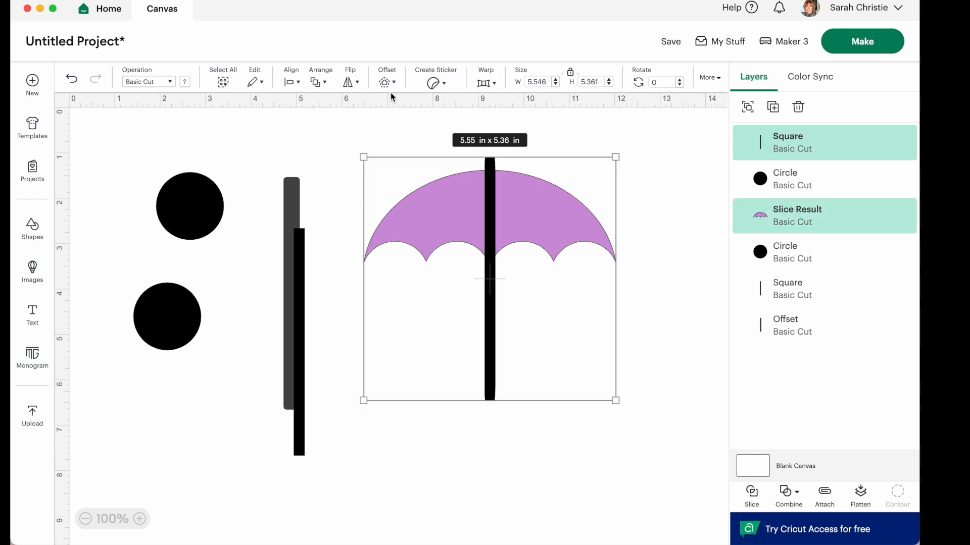
- Weld the pole and the purple canopy into a single umbrella shape
{"action": "left_click", "coordinate": [785, 493]}
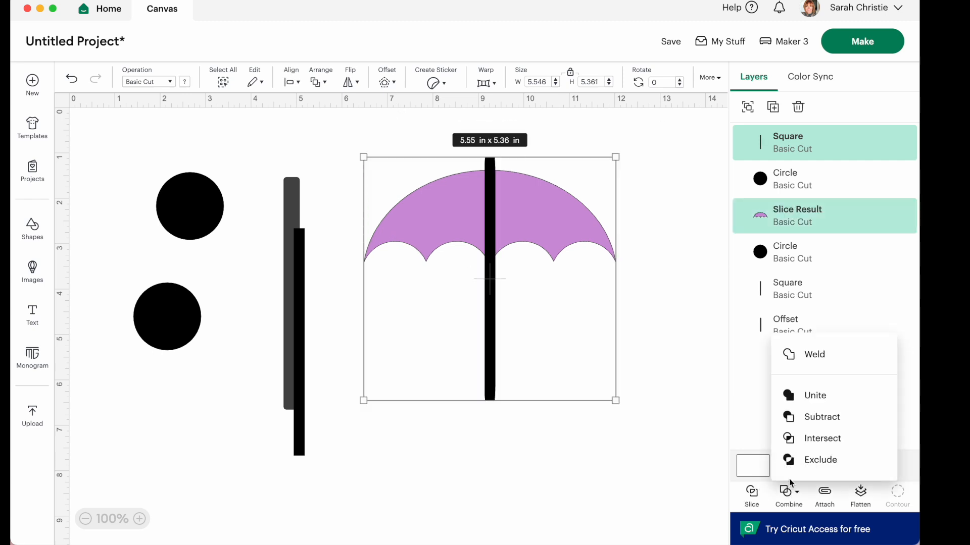
{"action": "left_click", "coordinate": [794, 348]}
{"action": "left_click", "coordinate": [538, 353]}
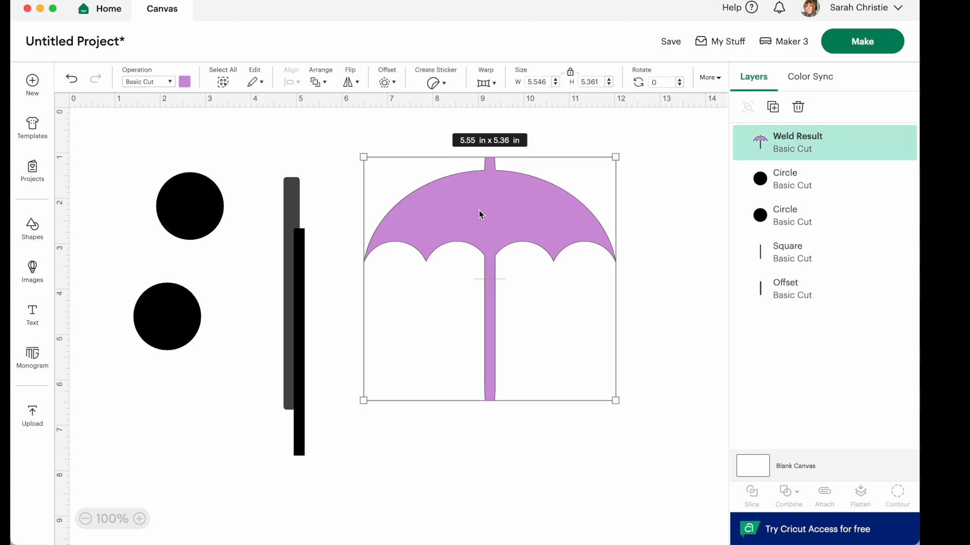
- Delete the spare bar and its offset, and move the upper black circle closer to the umbrella
{"action": "left_click", "coordinate": [271, 267]}
{"action": "left_click_drag", "start_coordinate": [298, 280], "coordinate": [300, 287]}
{"action": "left_click_drag", "start_coordinate": [171, 180], "coordinate": [248, 274]}
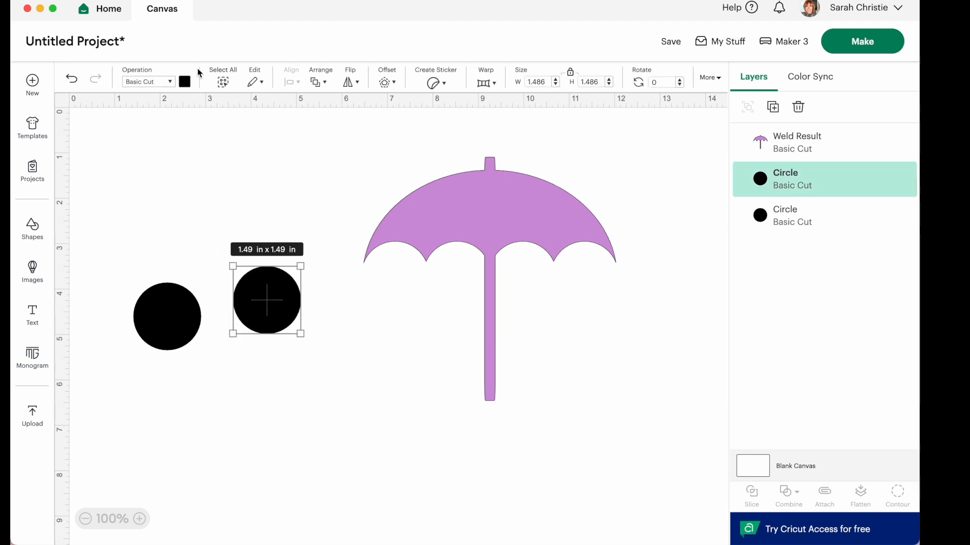
- Recolour the moved circle purple and overlap it with the remaining black circle
{"action": "left_click", "coordinate": [185, 81]}
{"action": "left_click", "coordinate": [230, 136]}
{"action": "left_click_drag", "start_coordinate": [150, 307], "coordinate": [244, 268]}
{"action": "left_click_drag", "start_coordinate": [275, 325], "coordinate": [261, 289]}
- Enlarge the purple circle into a slightly tall oval, offset so a crescent of the black circle shows at the lower edge
{"action": "left_click_drag", "start_coordinate": [288, 234], "coordinate": [303, 222]}
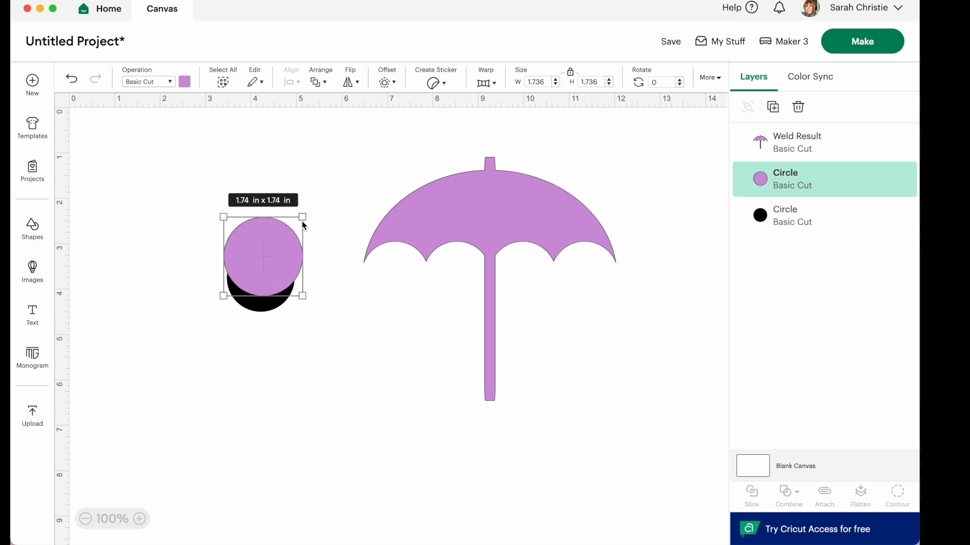
{"action": "left_click_drag", "start_coordinate": [244, 244], "coordinate": [234, 255]}
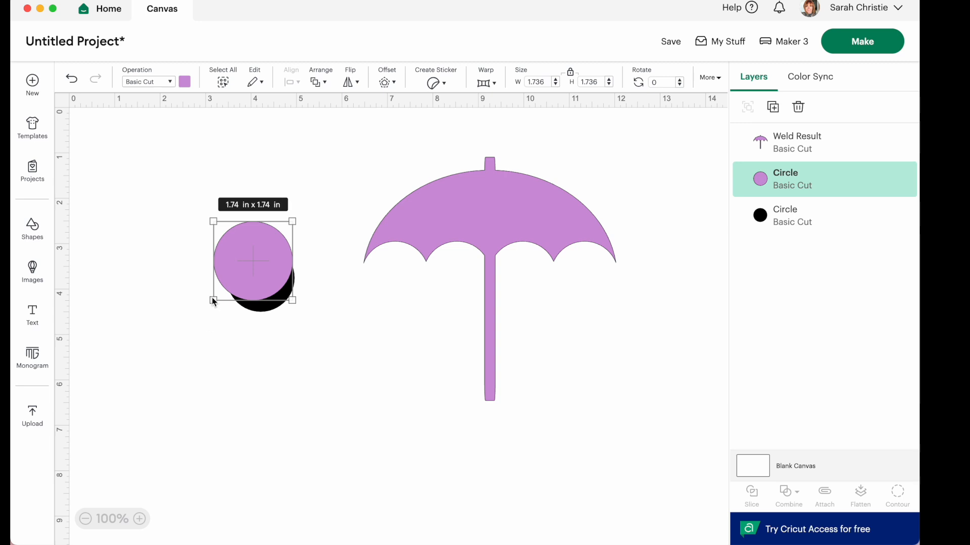
{"action": "left_click_drag", "start_coordinate": [221, 297], "coordinate": [219, 294]}
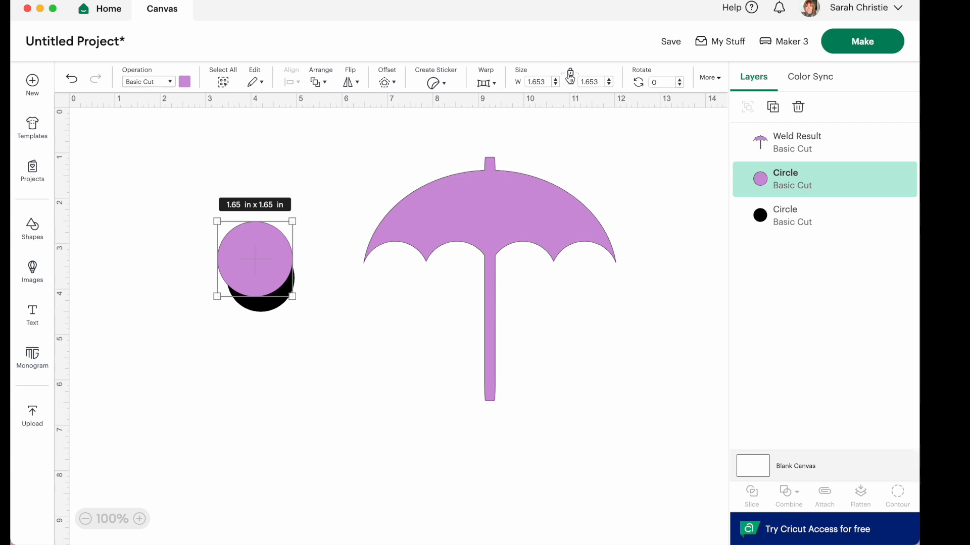
{"action": "left_click_drag", "start_coordinate": [214, 294], "coordinate": [221, 302]}
- Slice the two overlapping circles and move the black crescent to the base of the umbrella pole
{"action": "left_click_drag", "start_coordinate": [182, 194], "coordinate": [310, 335]}
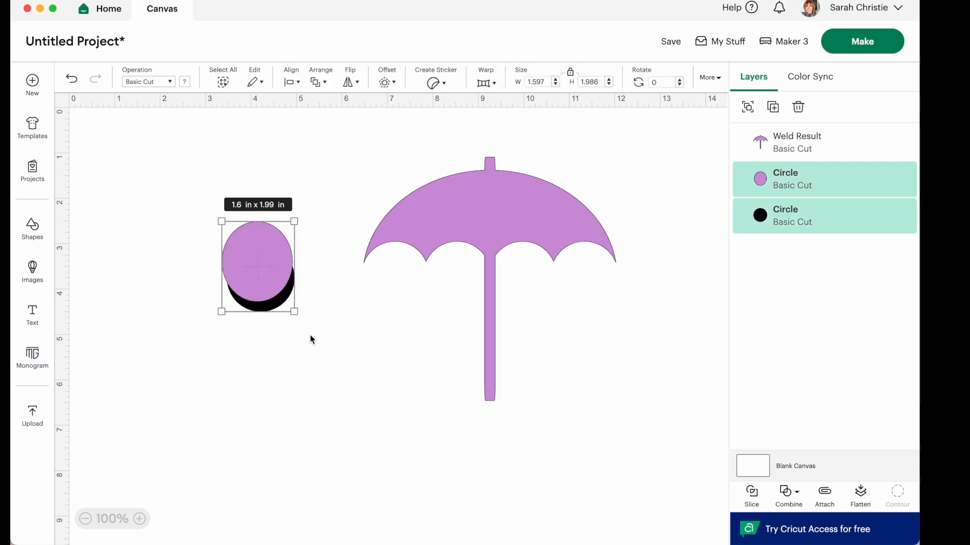
{"action": "left_click", "coordinate": [753, 499]}
{"action": "left_click_drag", "start_coordinate": [254, 305], "coordinate": [418, 518]}
{"action": "left_click_drag", "start_coordinate": [390, 489], "coordinate": [425, 408]}
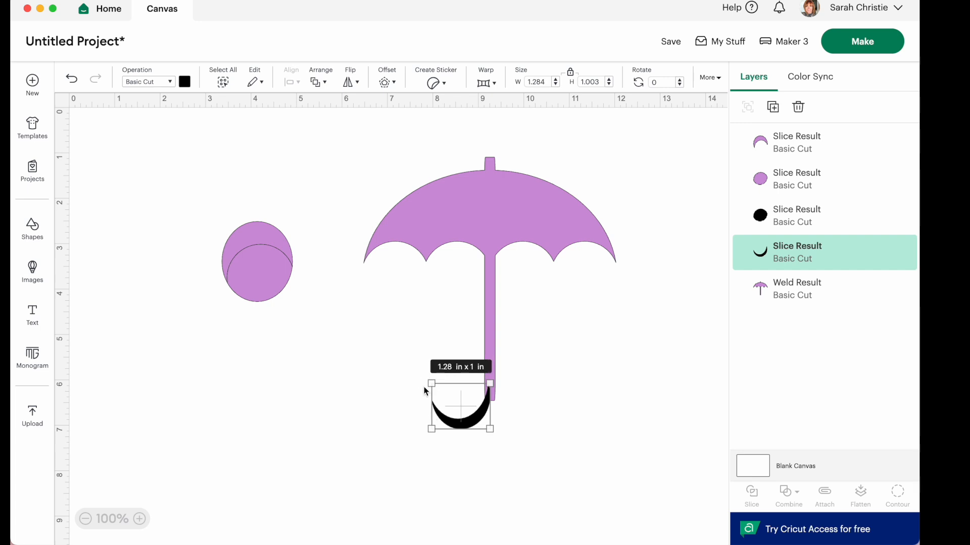
- Reshape the black crescent into a hook about 1.02 × 1.22 in and fit it against the pole's lower end
{"action": "left_click", "coordinate": [434, 433]}
{"action": "left_click_drag", "start_coordinate": [461, 428], "coordinate": [464, 418]}
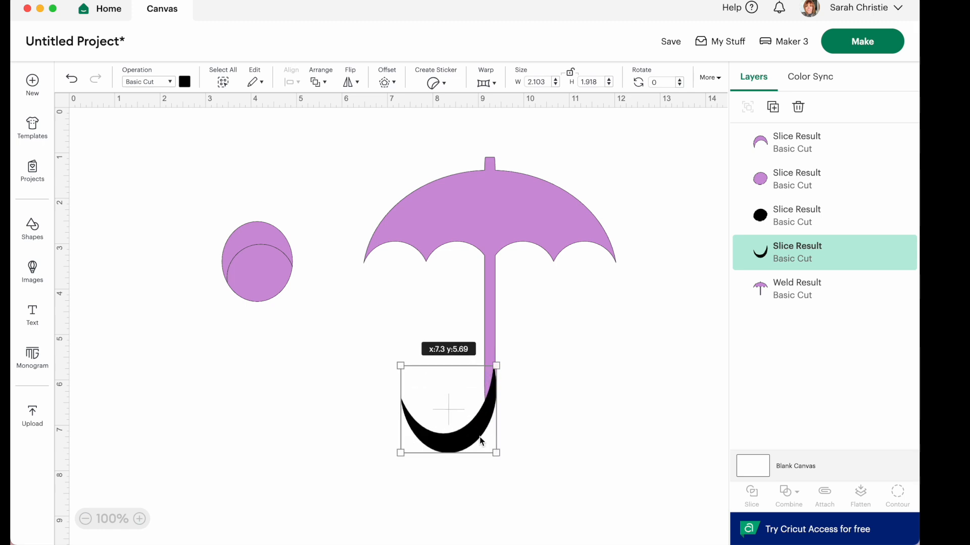
{"action": "left_click_drag", "start_coordinate": [480, 437], "coordinate": [478, 437]}
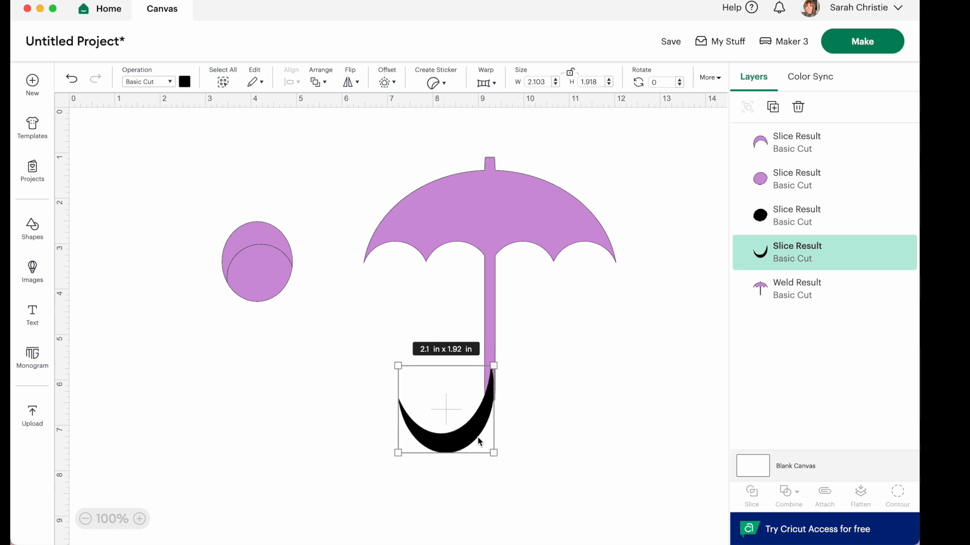
{"action": "left_click_drag", "start_coordinate": [400, 454], "coordinate": [450, 435]}
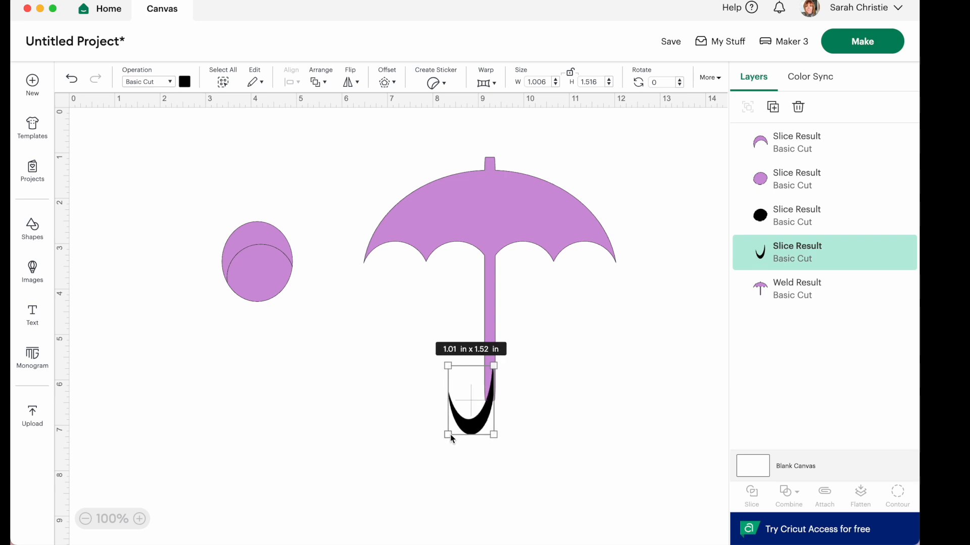
{"action": "left_click_drag", "start_coordinate": [494, 365], "coordinate": [492, 366]}
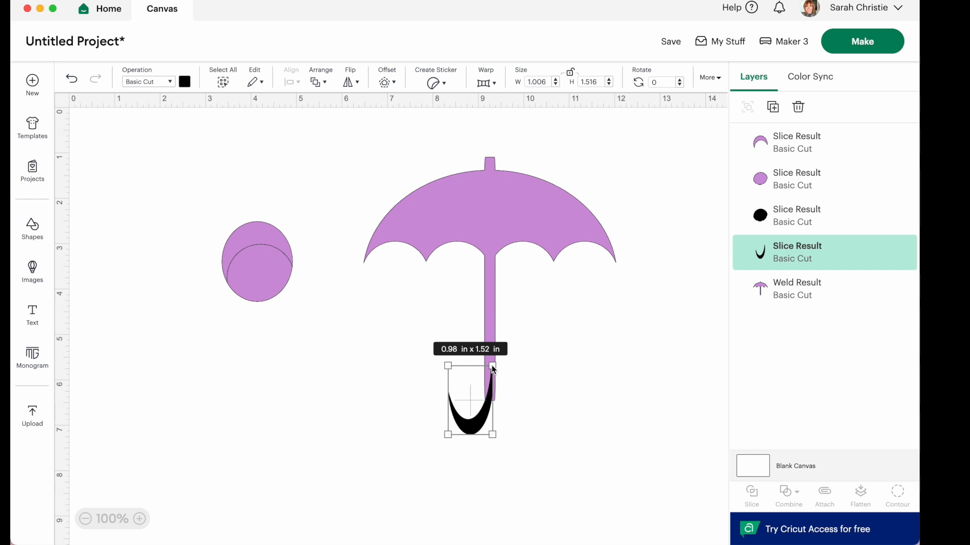
{"action": "left_click_drag", "start_coordinate": [493, 438], "coordinate": [498, 426]}
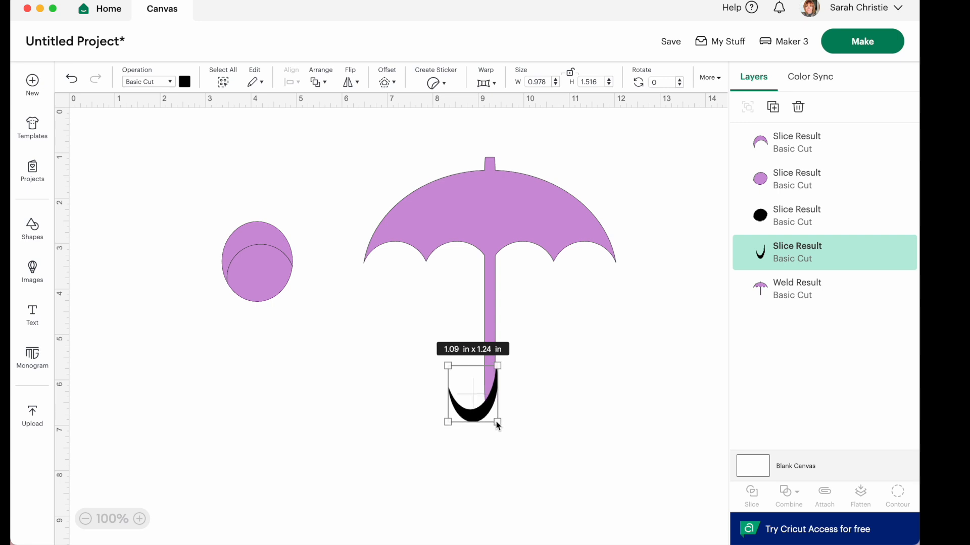
{"action": "left_click_drag", "start_coordinate": [500, 367], "coordinate": [497, 367]}
{"action": "left_click", "coordinate": [472, 423]}
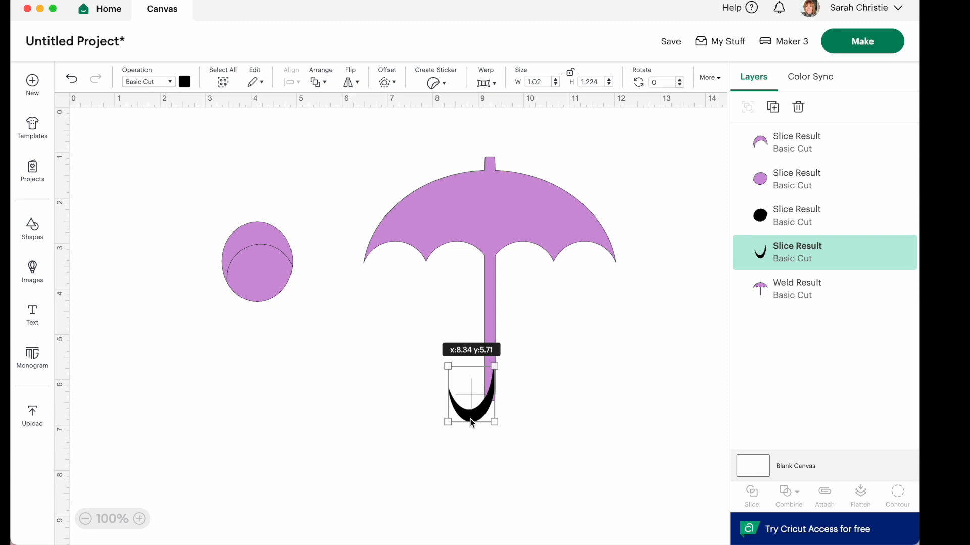
- Duplicate the hook crescent, set the copy aside, and weld the original hook to the umbrella
{"action": "left_click", "coordinate": [773, 106]}
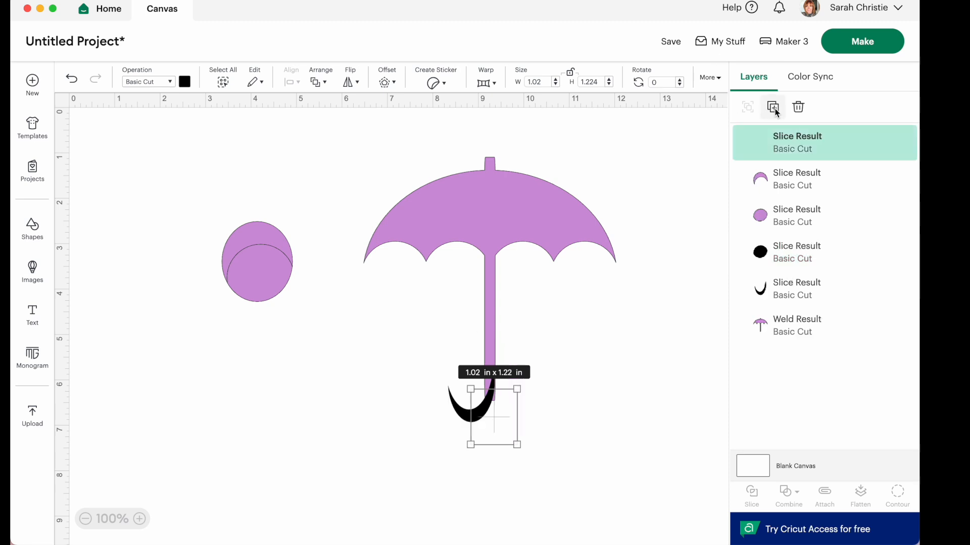
{"action": "left_click_drag", "start_coordinate": [495, 419], "coordinate": [311, 436]}
{"action": "left_click_drag", "start_coordinate": [560, 473], "coordinate": [429, 222]}
{"action": "left_click", "coordinate": [788, 495]}
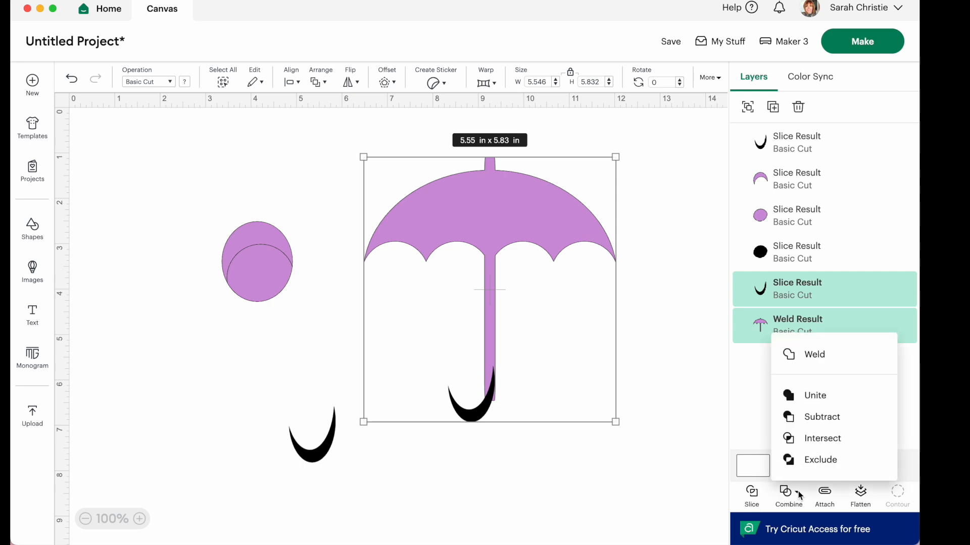
{"action": "left_click", "coordinate": [794, 356]}
- Place the spare crescent slightly below the hook to thicken it, and weld it to the umbrella
{"action": "left_click_drag", "start_coordinate": [315, 451], "coordinate": [476, 422]}
{"action": "left_click", "coordinate": [425, 376]}
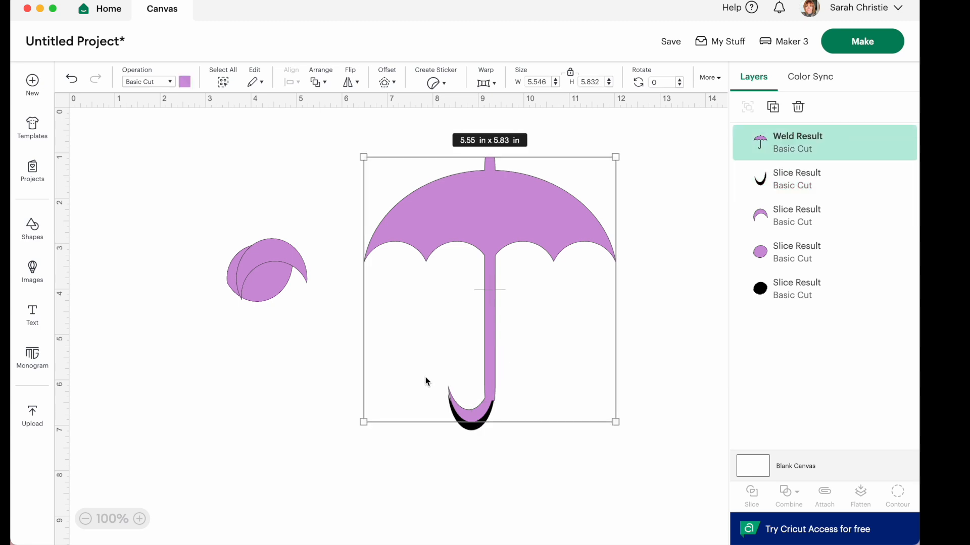
{"action": "left_click", "coordinate": [450, 484]}
{"action": "left_click", "coordinate": [486, 345]}
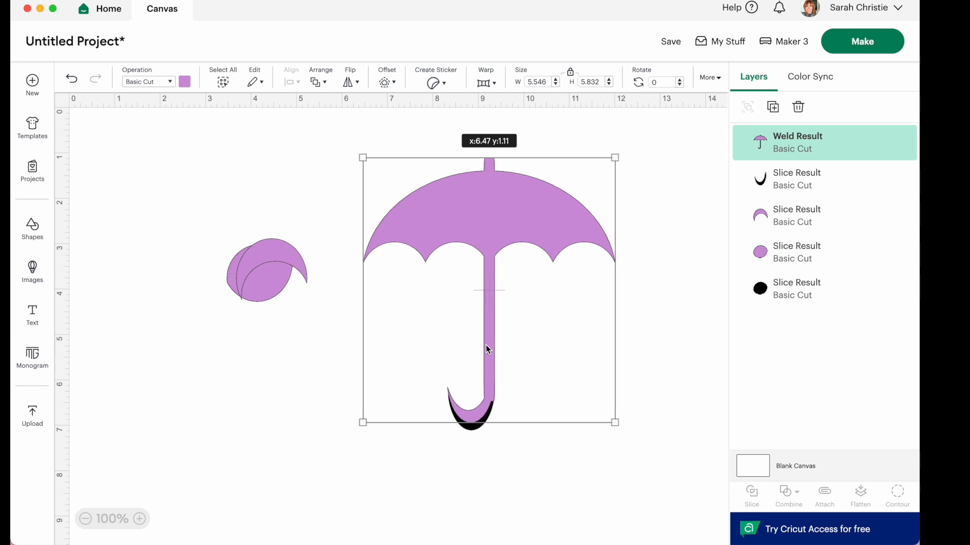
{"action": "left_click_drag", "start_coordinate": [530, 482], "coordinate": [399, 163]}
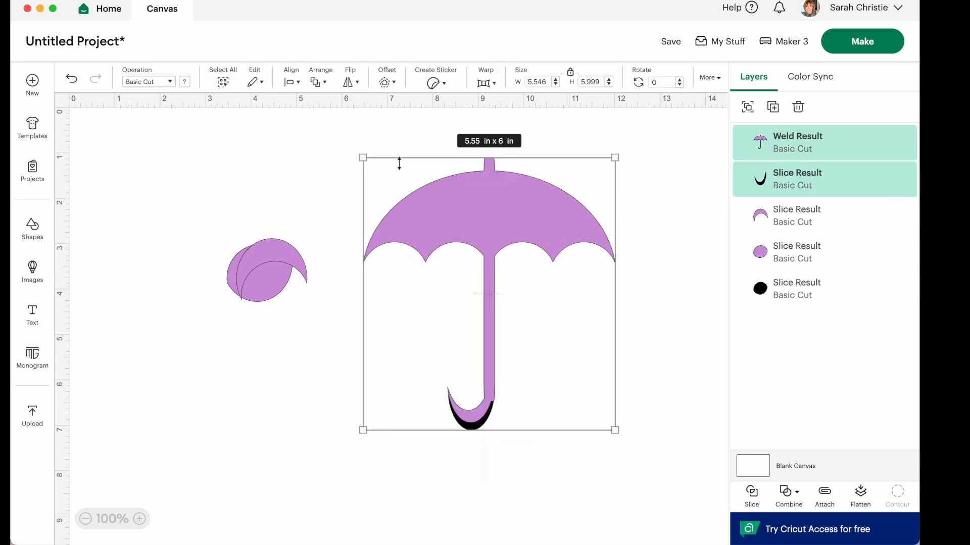
{"action": "left_click", "coordinate": [798, 499]}
{"action": "left_click", "coordinate": [789, 361]}
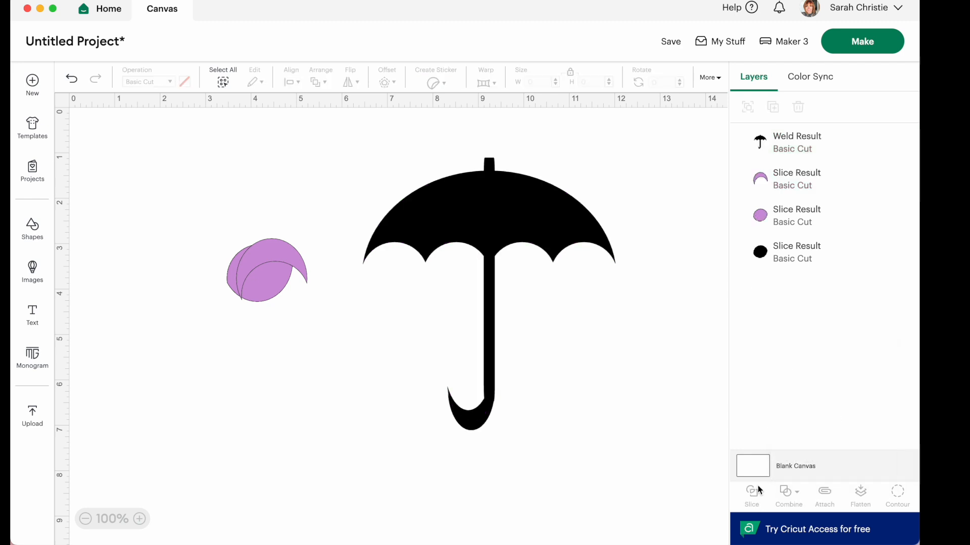
- Shrink the umbrella to about 4.05 × 4.38 in and slice off the hook's pointed tip with the purple round piece
{"action": "left_click_drag", "start_coordinate": [451, 343], "coordinate": [479, 337]}
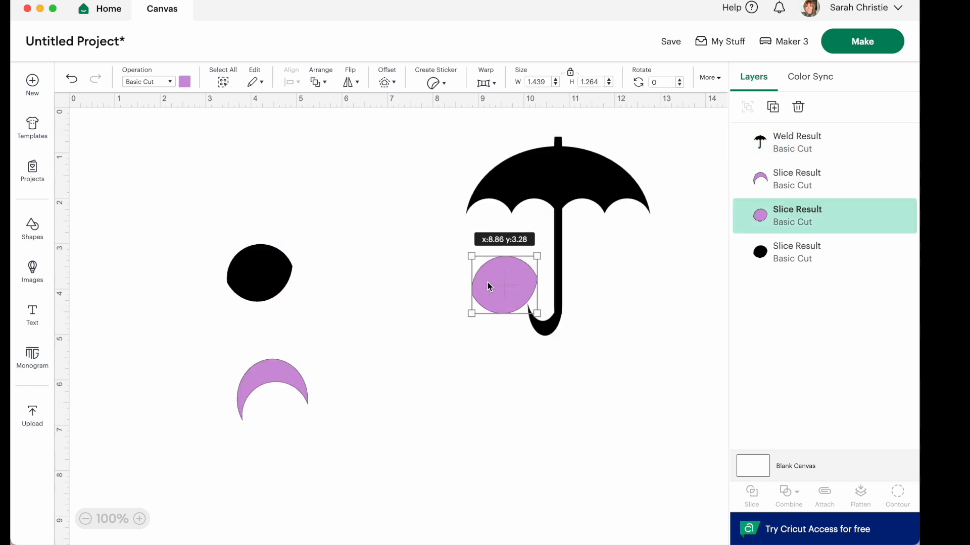
{"action": "left_click_drag", "start_coordinate": [489, 283], "coordinate": [497, 297]}
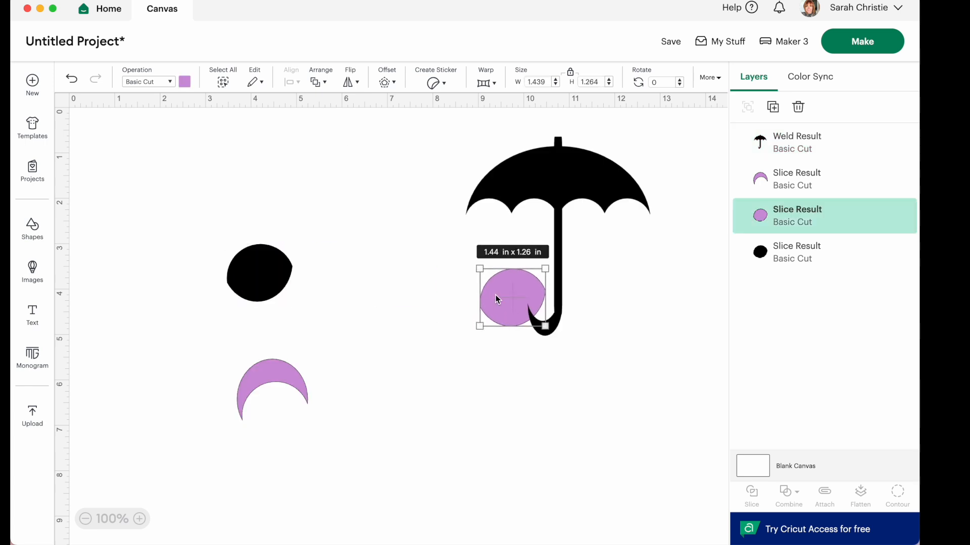
{"action": "left_click", "coordinate": [572, 401]}
{"action": "left_click_drag", "start_coordinate": [586, 384], "coordinate": [434, 135]}
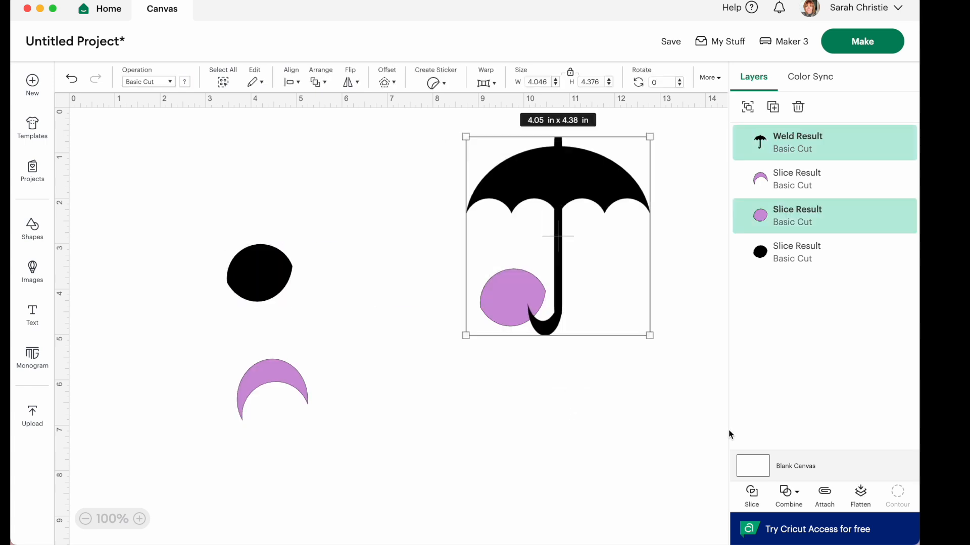
{"action": "left_click", "coordinate": [756, 498]}
- Move the umbrella clear of the slice pieces, and delete the purple round piece and the cut-off tip fragments
{"action": "left_click_drag", "start_coordinate": [554, 234], "coordinate": [595, 232]}
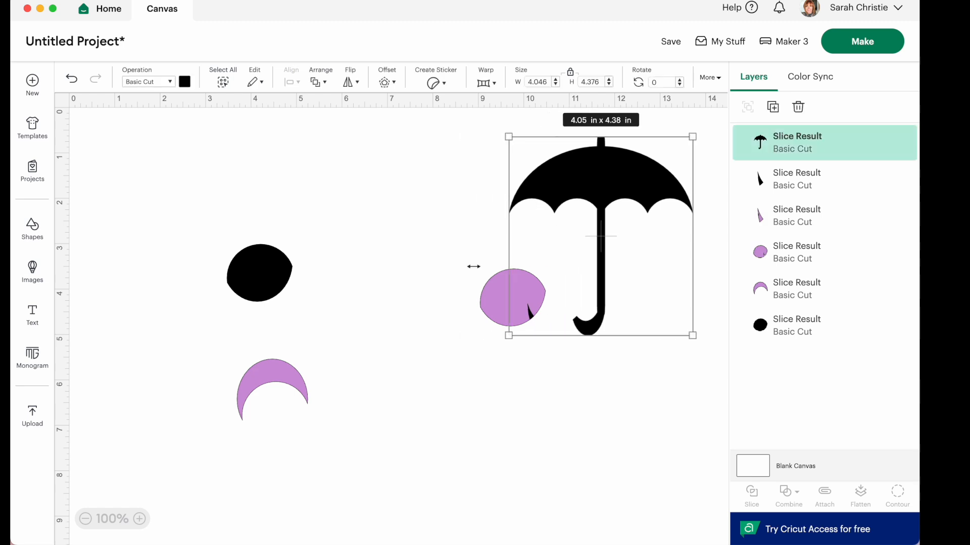
{"action": "left_click", "coordinate": [460, 286]}
{"action": "left_click_drag", "start_coordinate": [461, 259], "coordinate": [535, 324]}
{"action": "left_click", "coordinate": [442, 353]}
{"action": "left_click_drag", "start_coordinate": [590, 190], "coordinate": [676, 190]}
{"action": "left_click_drag", "start_coordinate": [528, 425], "coordinate": [473, 246]}
{"action": "key", "text": "Delete"}
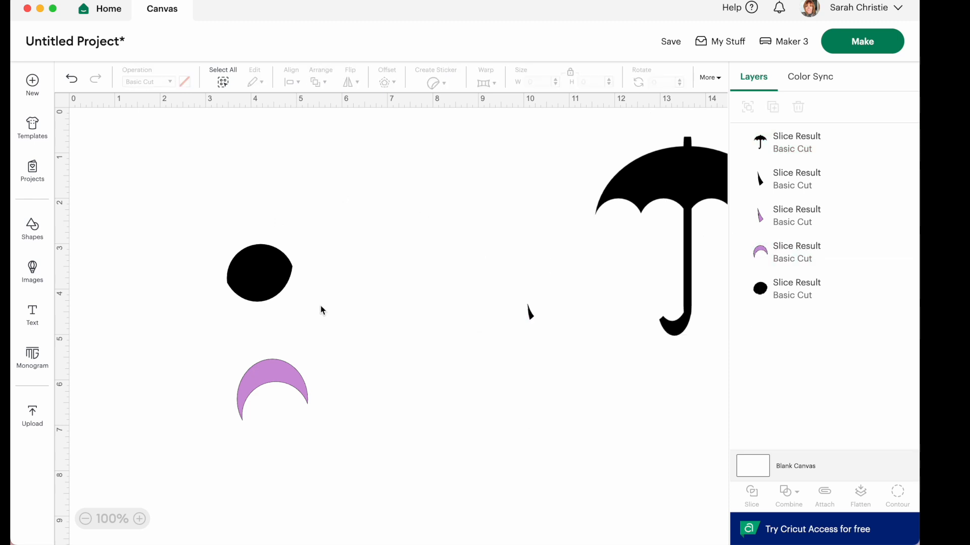
{"action": "left_click_drag", "start_coordinate": [515, 341], "coordinate": [542, 300]}
{"action": "key", "text": "Delete"}
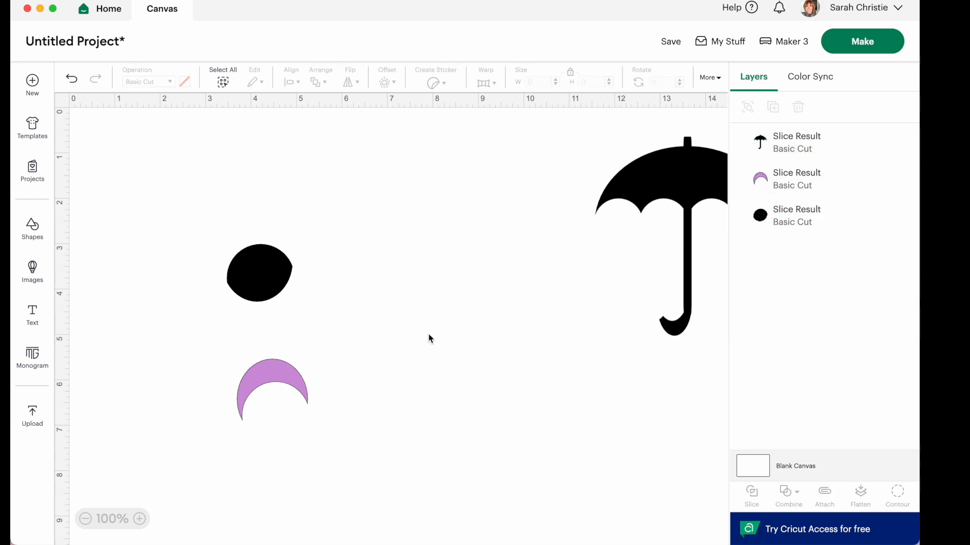
- Delete the leftover purple crescent and black round piece, keeping only the umbrella
{"action": "left_click", "coordinate": [261, 375]}
{"action": "key", "text": "Delete"}
{"action": "left_click", "coordinate": [258, 271]}
{"action": "key", "text": "Delete"}
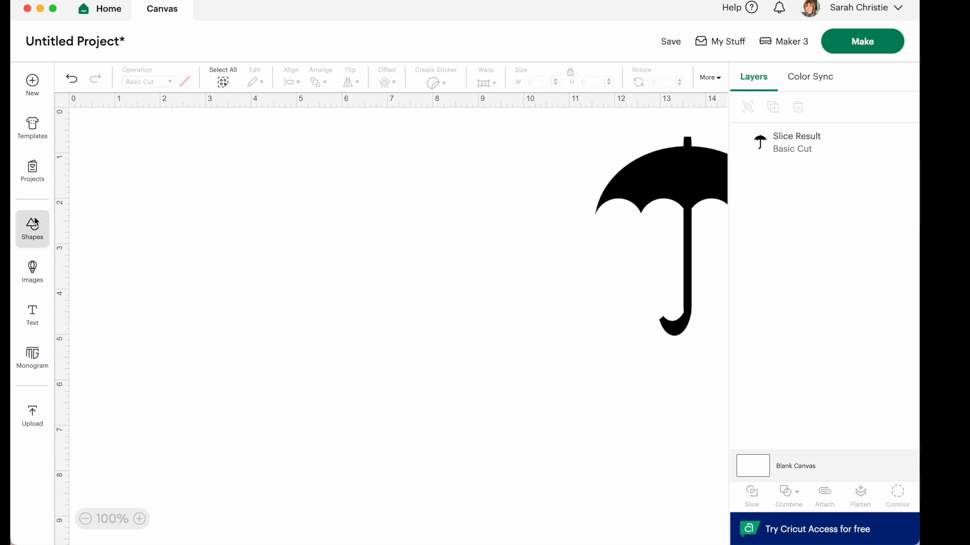
- Add a circle, a rounded square and an oval shape to the canvas
{"action": "left_click", "coordinate": [32, 234]}
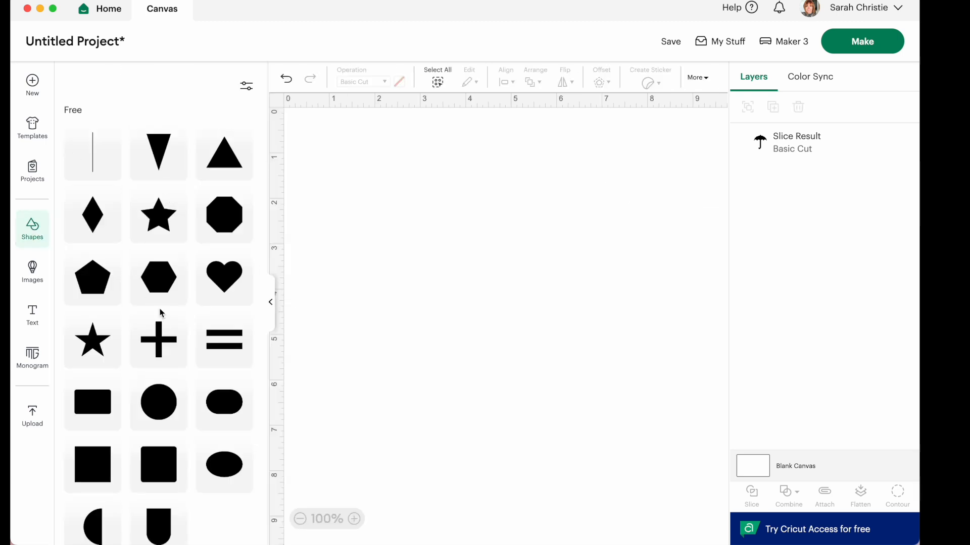
{"action": "left_click", "coordinate": [154, 410]}
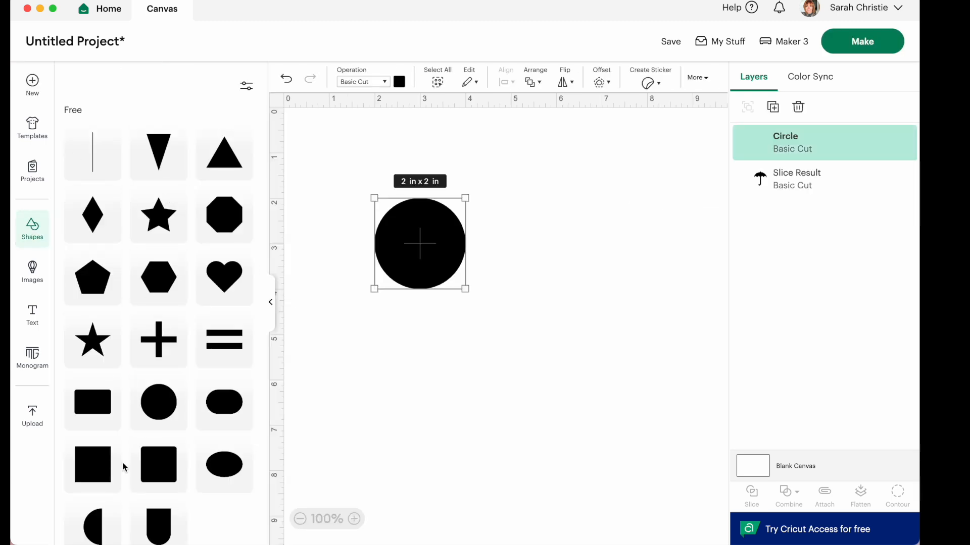
{"action": "left_click", "coordinate": [153, 469]}
{"action": "left_click", "coordinate": [214, 404]}
{"action": "left_click", "coordinate": [437, 392]}
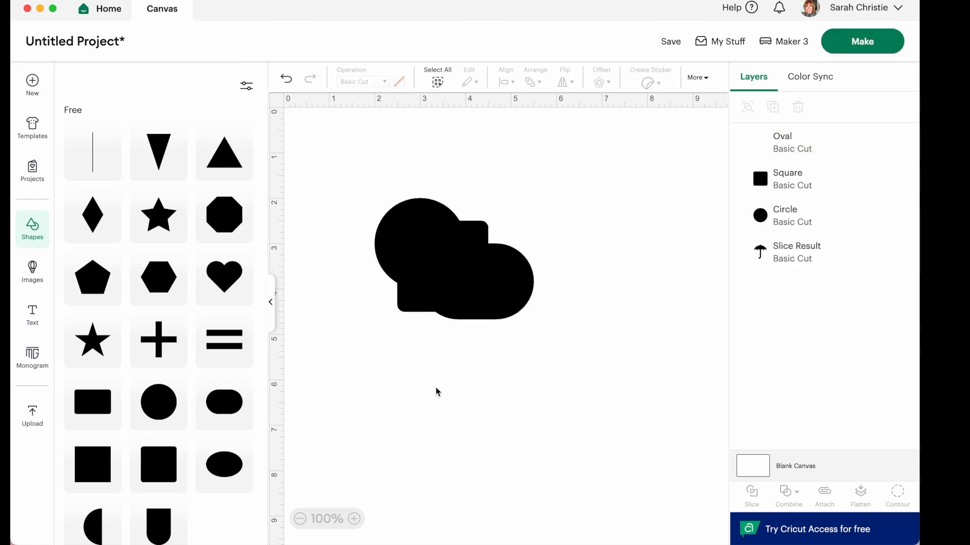
{"action": "left_click_drag", "start_coordinate": [485, 325], "coordinate": [400, 232]}
{"action": "left_click", "coordinate": [32, 270]}
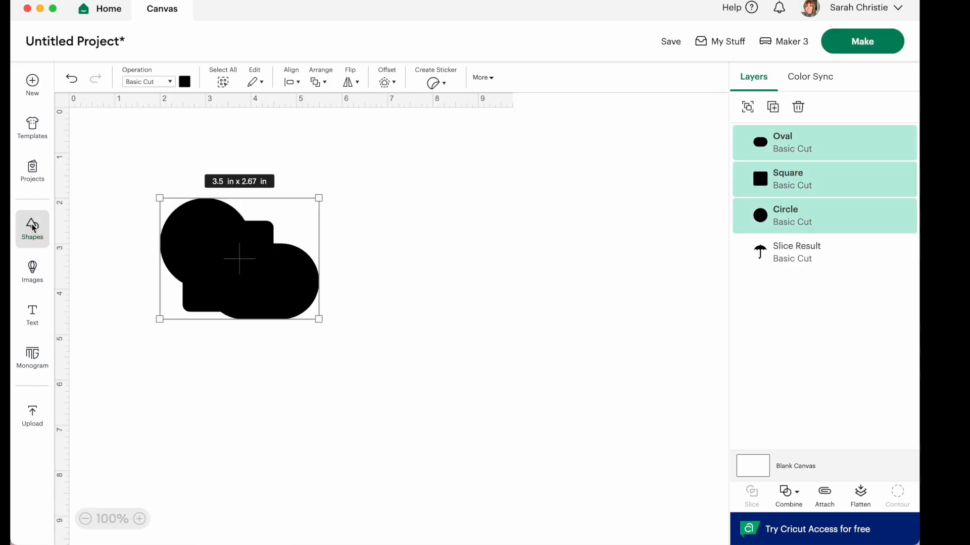
{"action": "left_click", "coordinate": [38, 275]}
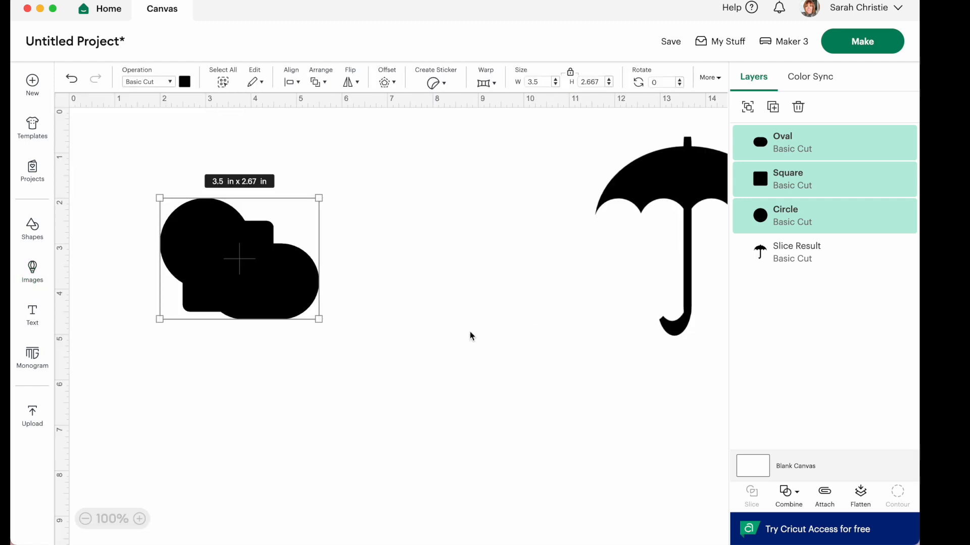
- Spread the circle, rounded square and oval apart on the canvas, and enlarge the oval slightly
{"action": "left_click", "coordinate": [471, 331]}
{"action": "left_click_drag", "start_coordinate": [259, 311], "coordinate": [402, 418]}
{"action": "left_click_drag", "start_coordinate": [228, 284], "coordinate": [174, 413]}
{"action": "left_click_drag", "start_coordinate": [184, 210], "coordinate": [235, 195]}
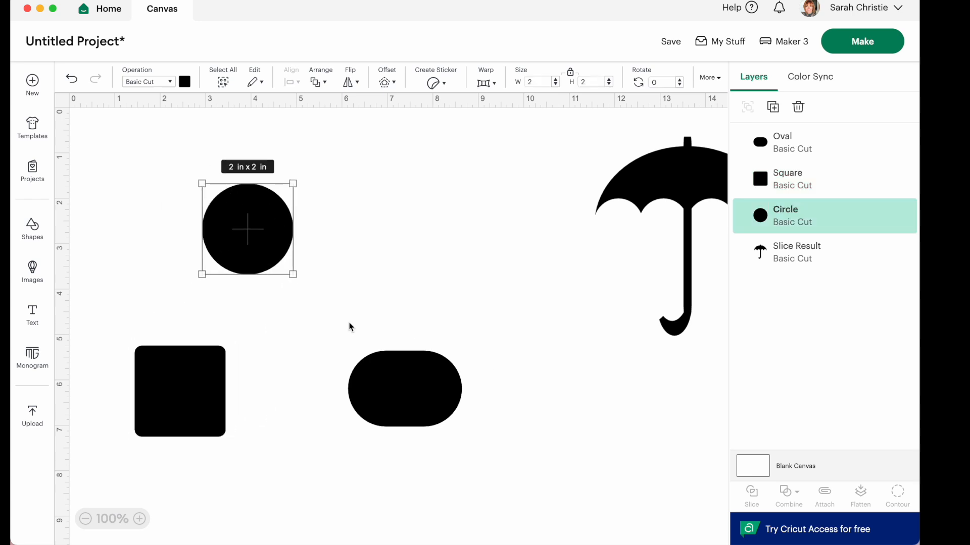
{"action": "left_click", "coordinate": [389, 388]}
{"action": "left_click_drag", "start_coordinate": [389, 388], "coordinate": [411, 340]}
- Set the umbrella to light purple Print Then Cut, and place a duplicate of the circle, shrunk to about 0.26 in, on its canopy
{"action": "left_click", "coordinate": [646, 191]}
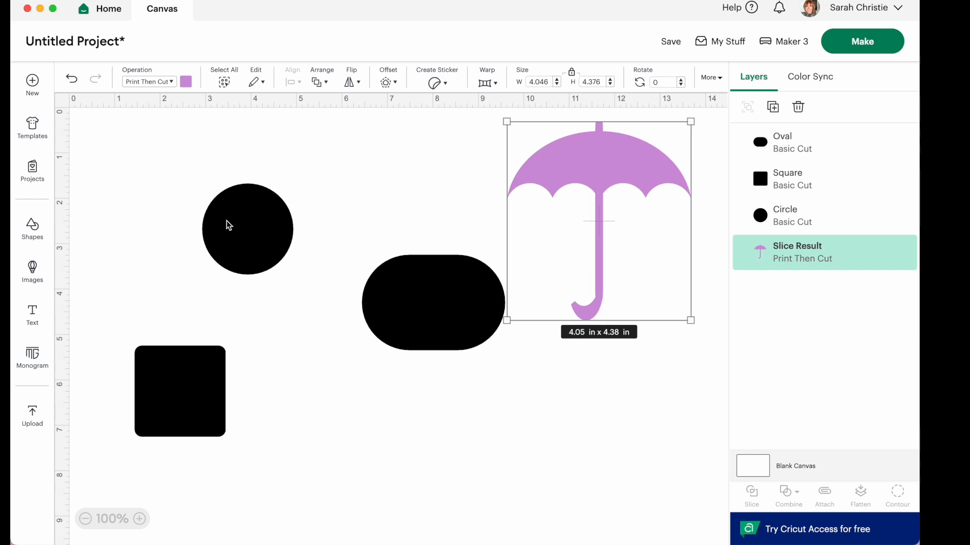
{"action": "left_click_drag", "start_coordinate": [228, 226], "coordinate": [410, 179]}
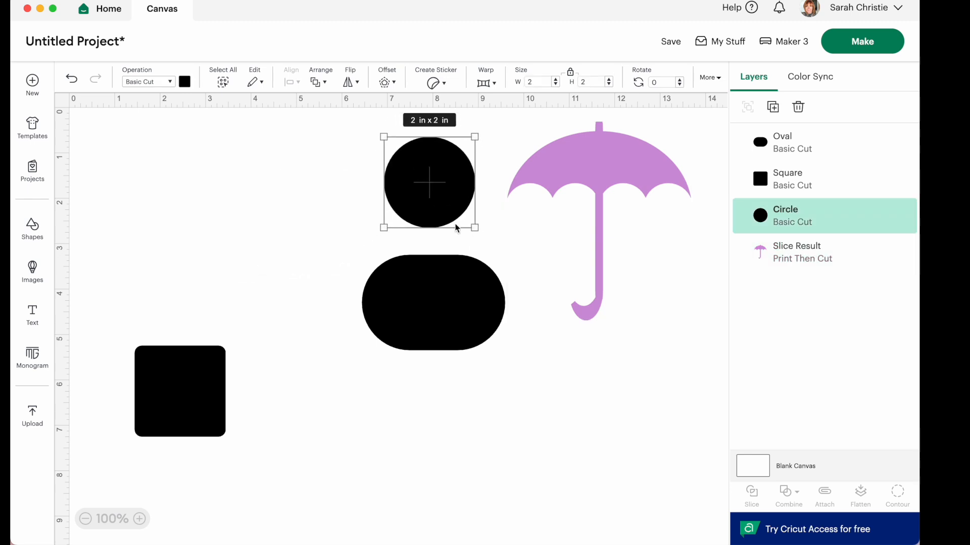
{"action": "left_click_drag", "start_coordinate": [476, 227], "coordinate": [539, 167]}
{"action": "left_click", "coordinate": [773, 107]}
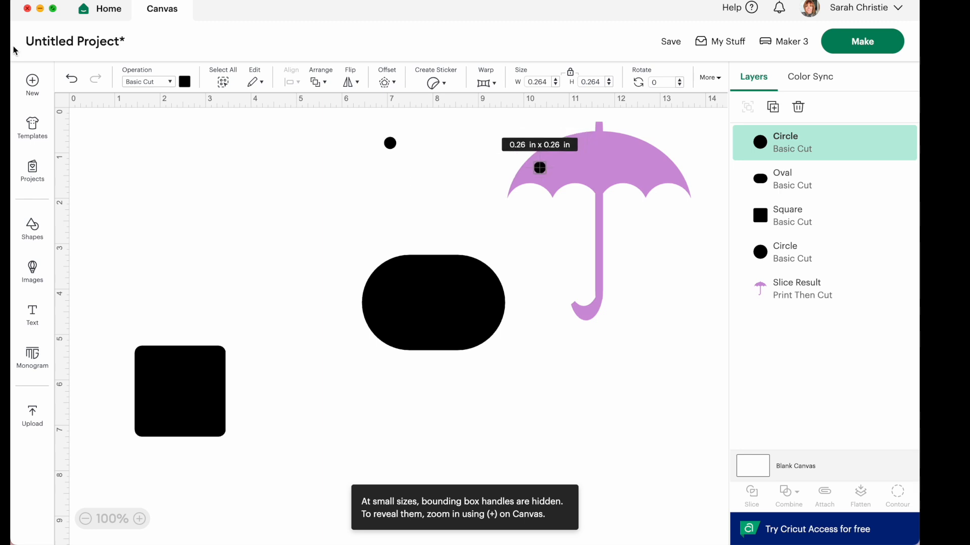
- Set the small circle on the canopy to Print Then Cut and colour it pale green (#addcce)
{"action": "left_click", "coordinate": [165, 81]}
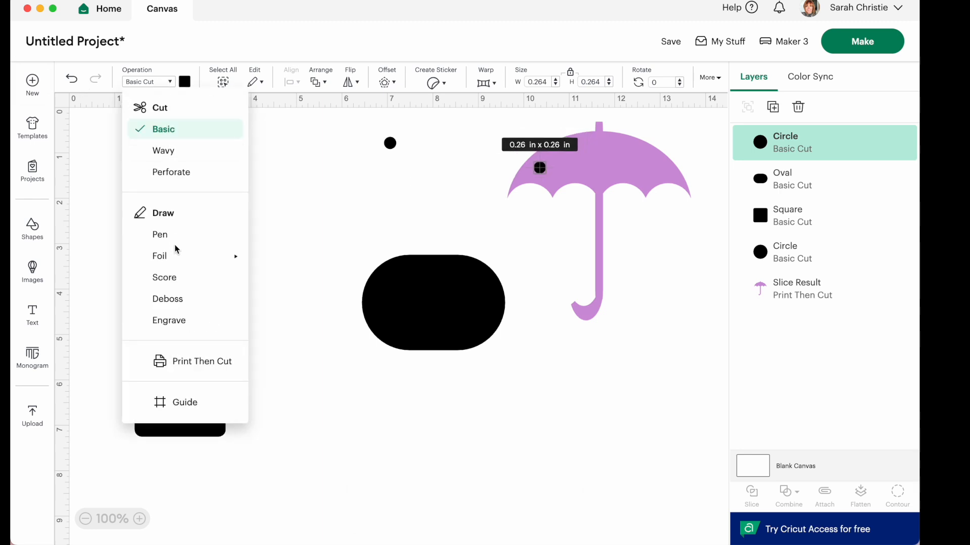
{"action": "left_click", "coordinate": [162, 360]}
{"action": "left_click", "coordinate": [185, 82]}
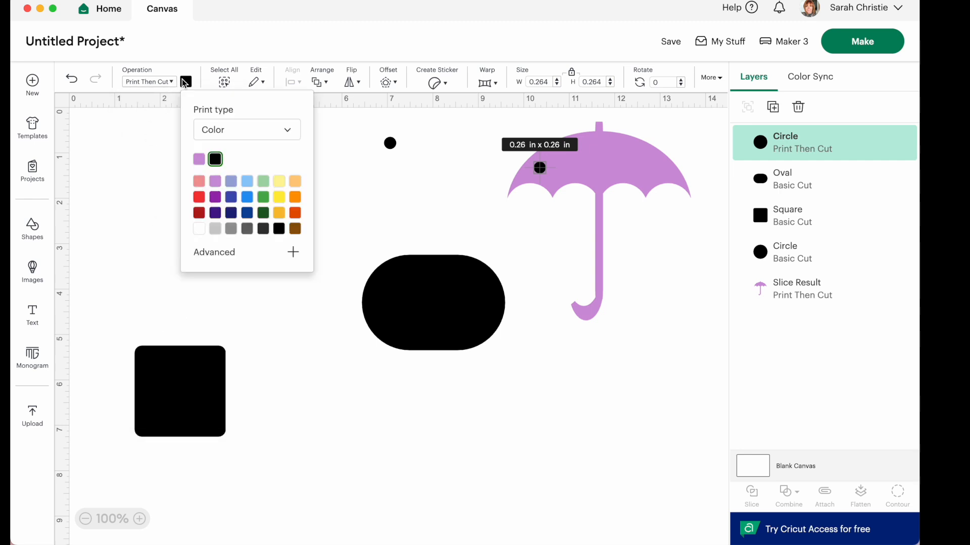
{"action": "left_click", "coordinate": [223, 251]}
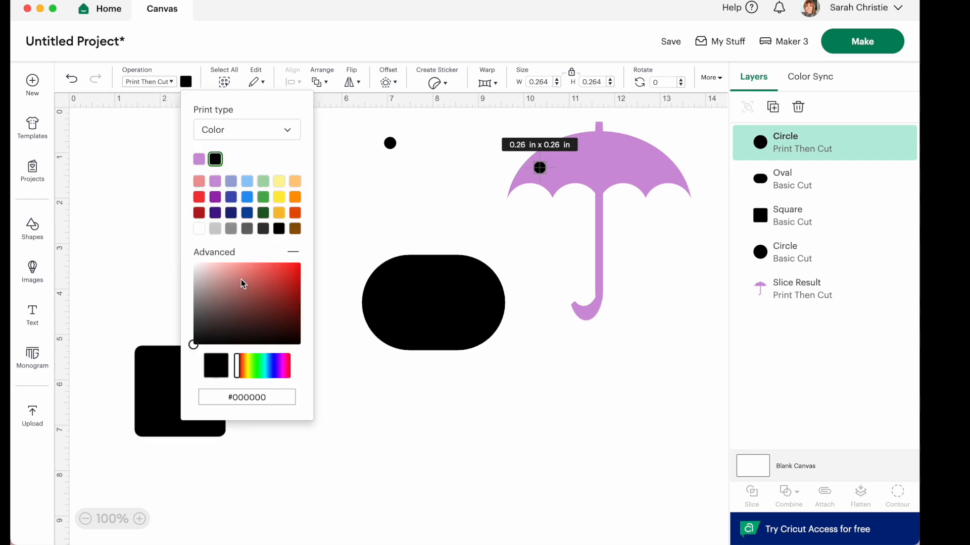
{"action": "left_click", "coordinate": [264, 276]}
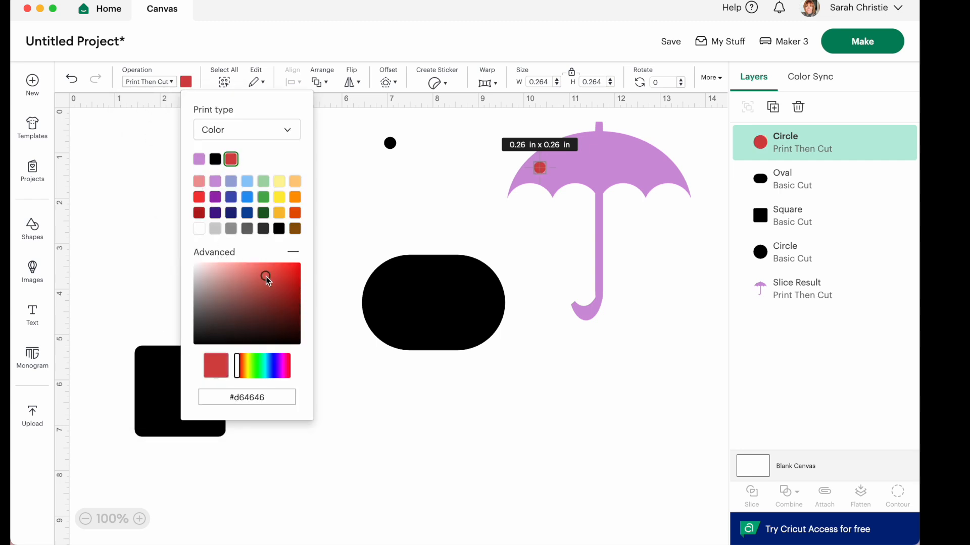
{"action": "left_click", "coordinate": [217, 275]}
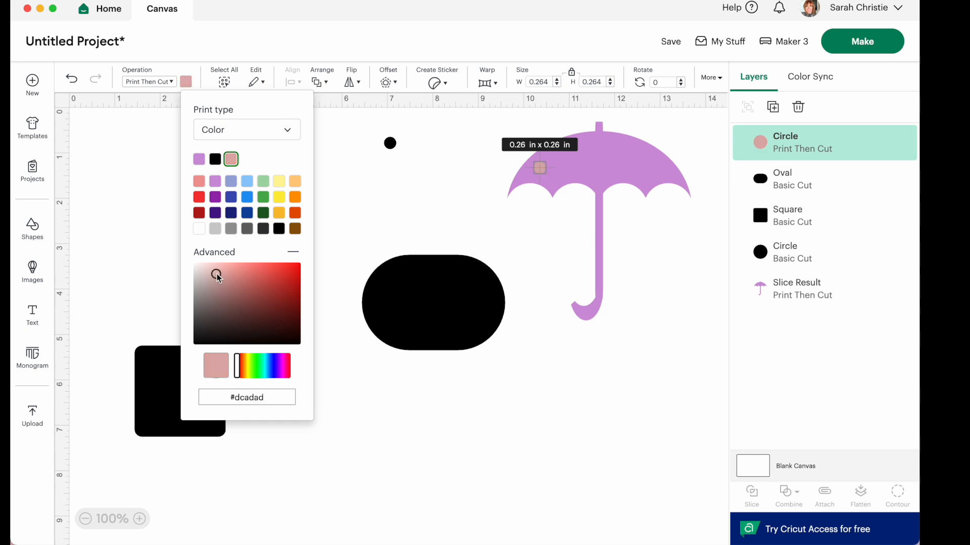
{"action": "left_click", "coordinate": [262, 359]}
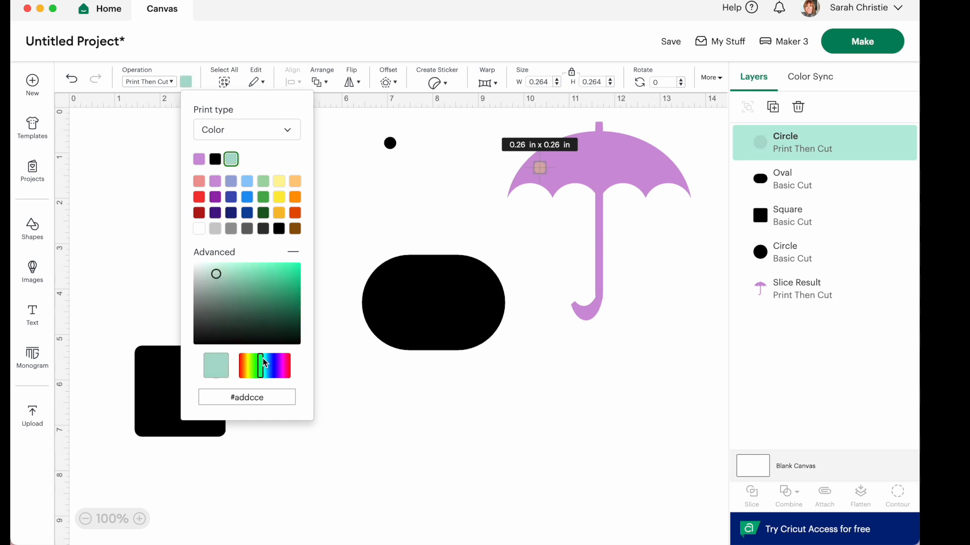
- Duplicate the green dot four times and scatter the copies across the umbrella's canopy
{"action": "left_click", "coordinate": [772, 106]}
{"action": "left_click_drag", "start_coordinate": [564, 191], "coordinate": [608, 149]}
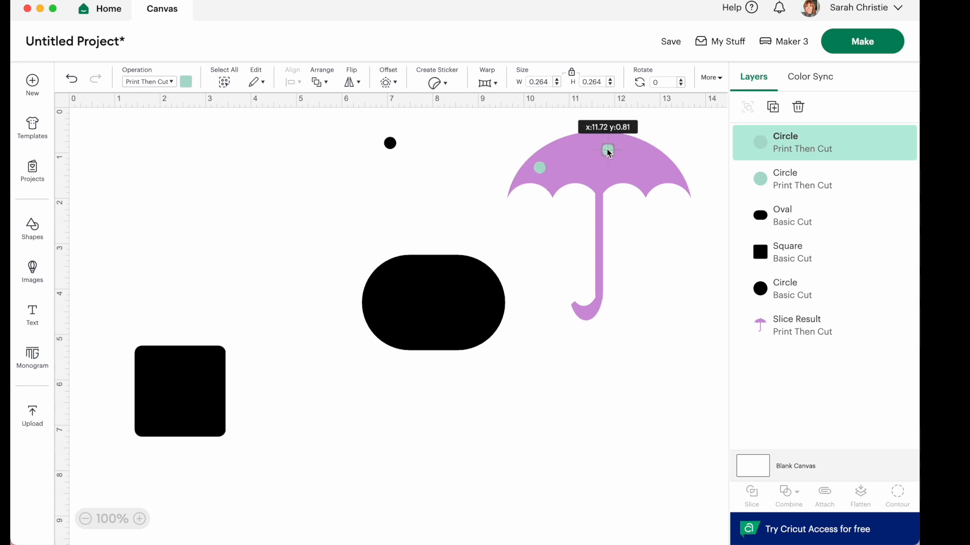
{"action": "left_click", "coordinate": [772, 106]}
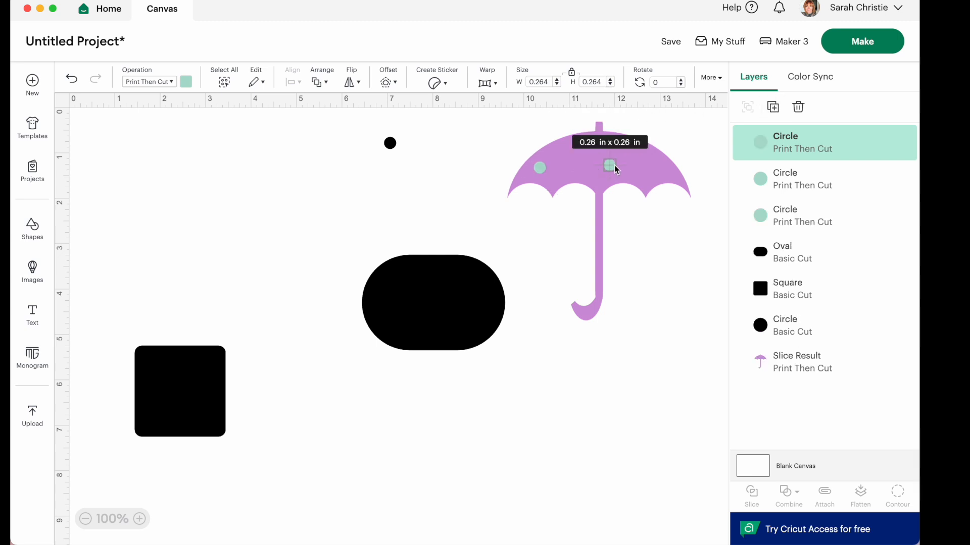
{"action": "left_click_drag", "start_coordinate": [608, 166], "coordinate": [652, 166]}
{"action": "left_click", "coordinate": [773, 107]}
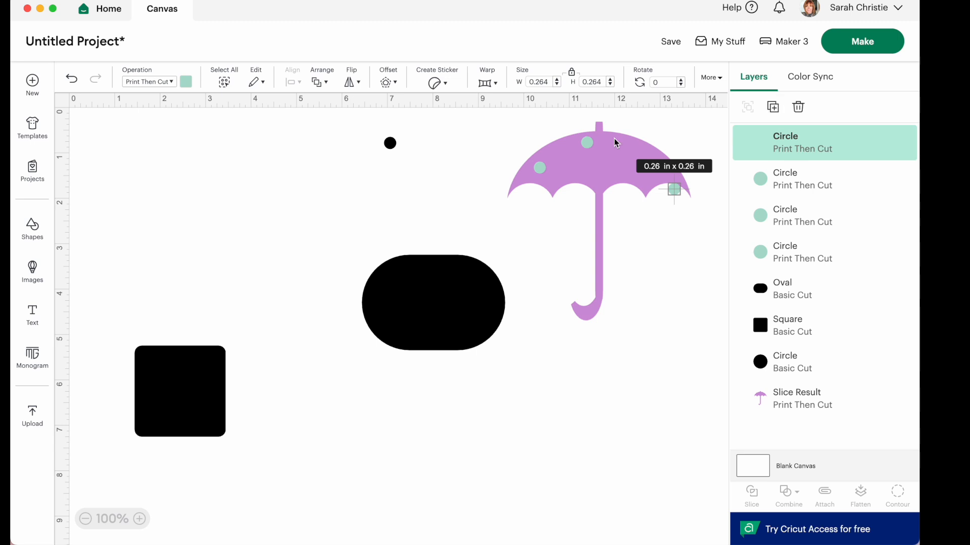
{"action": "left_click_drag", "start_coordinate": [679, 191], "coordinate": [623, 152]}
{"action": "left_click", "coordinate": [772, 106]}
- Duplicate the umbrella, place the plain copy well clear of the dotted one, and move the oval aside
{"action": "left_click", "coordinate": [601, 219]}
{"action": "left_click", "coordinate": [773, 107]}
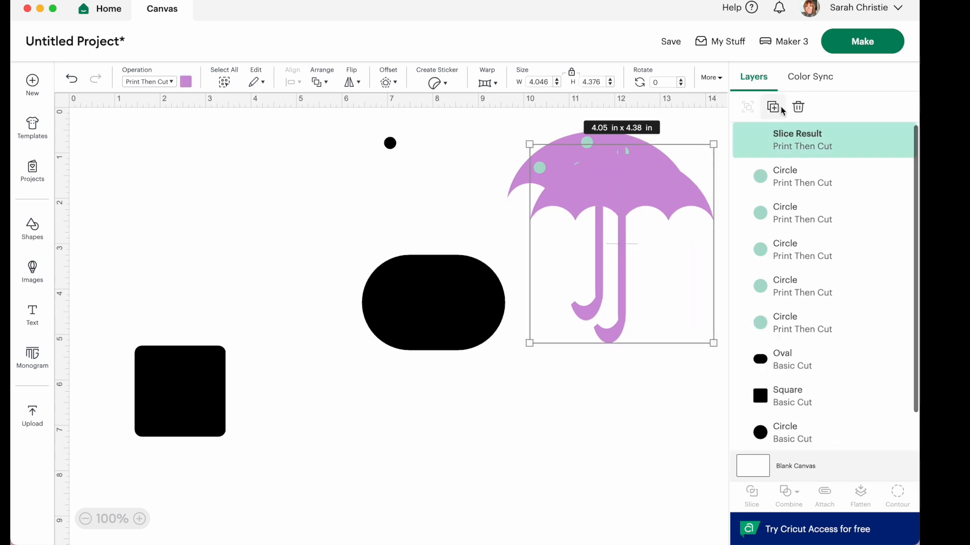
{"action": "left_click_drag", "start_coordinate": [665, 169], "coordinate": [283, 146]}
{"action": "left_click_drag", "start_coordinate": [406, 288], "coordinate": [214, 288]}
{"action": "left_click", "coordinate": [588, 229]}
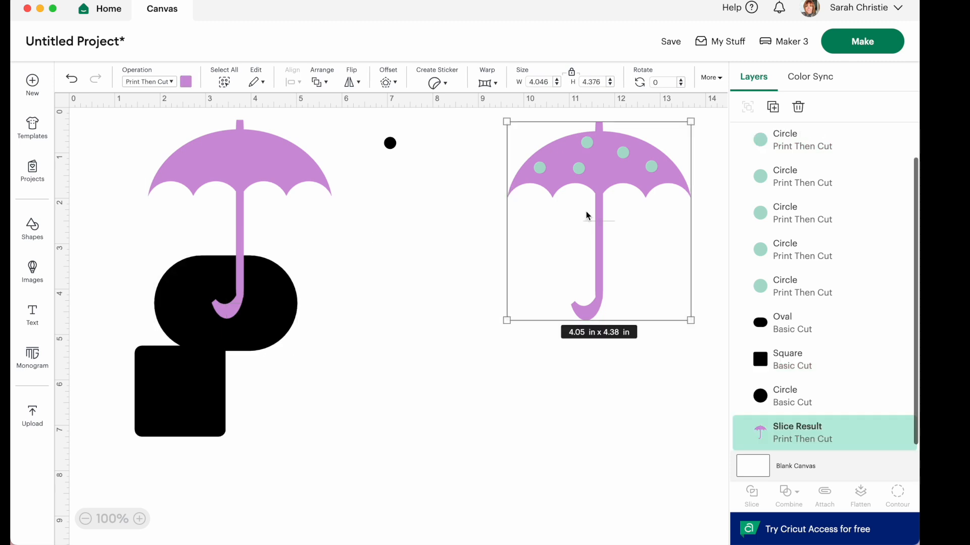
- Add a sixth green dot low on the middle of the canopy by duplicating an existing dot
{"action": "left_click", "coordinate": [622, 153]}
{"action": "left_click", "coordinate": [772, 106]}
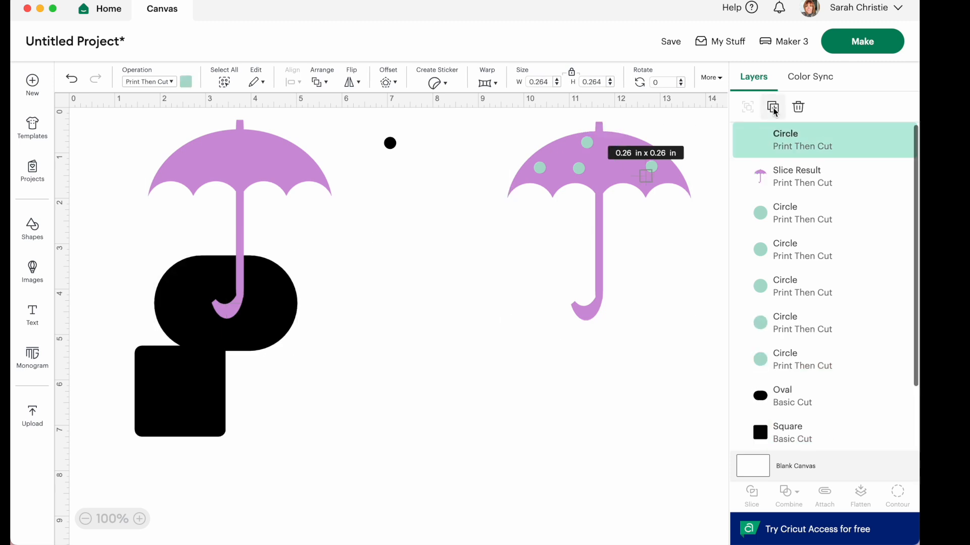
{"action": "left_click_drag", "start_coordinate": [630, 188], "coordinate": [612, 174]}
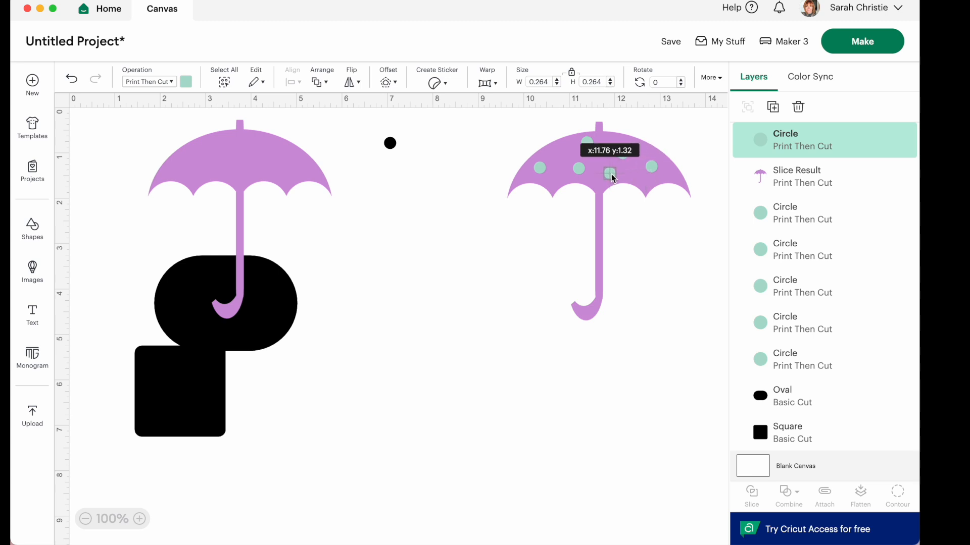
- Move the umbrella out from under the dots and weld the six green dots into one shape
{"action": "left_click", "coordinate": [595, 185]}
{"action": "left_click_drag", "start_coordinate": [589, 256], "coordinate": [658, 440]}
{"action": "left_click_drag", "start_coordinate": [530, 115], "coordinate": [661, 196]}
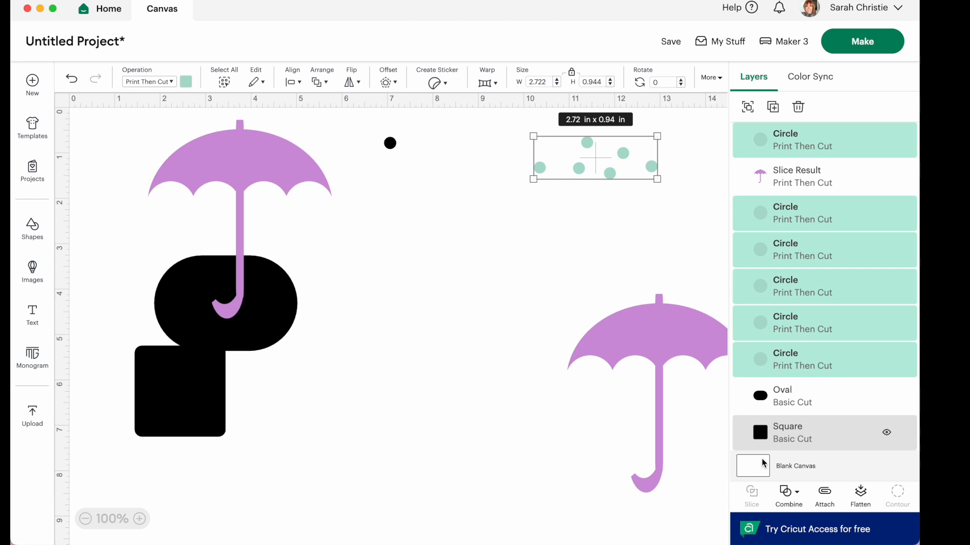
{"action": "left_click", "coordinate": [789, 492]}
{"action": "left_click", "coordinate": [796, 356]}
- Duplicate the welded dots and move the original umbrella back under one set, keeping the other set near the plain umbrella
{"action": "left_click_drag", "start_coordinate": [621, 151], "coordinate": [266, 214]}
{"action": "left_click", "coordinate": [773, 106]}
{"action": "left_click_drag", "start_coordinate": [577, 166], "coordinate": [592, 165]}
{"action": "left_click", "coordinate": [633, 387]}
{"action": "left_click_drag", "start_coordinate": [633, 379], "coordinate": [552, 205]}
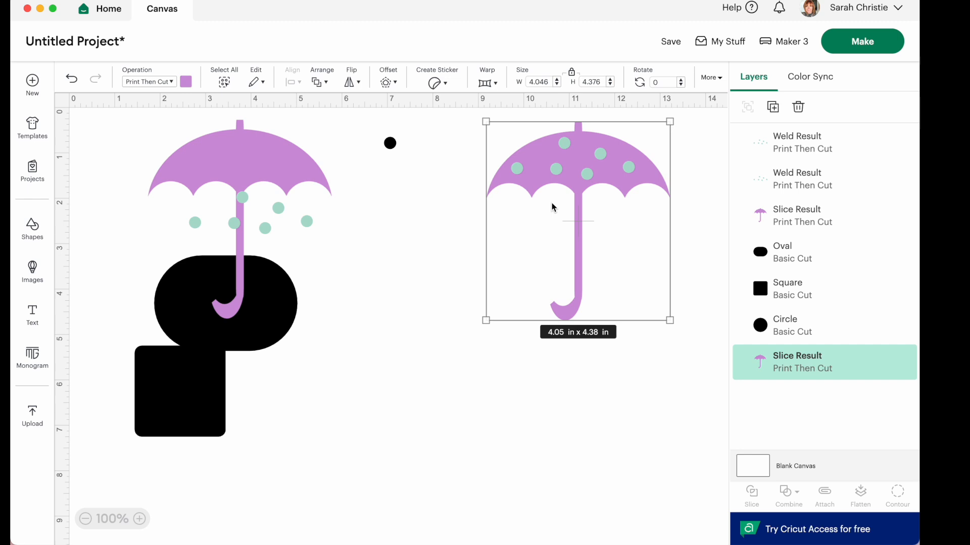
- Flatten the umbrella together with the green dots lying on it
{"action": "left_click", "coordinate": [455, 147]}
{"action": "left_click_drag", "start_coordinate": [458, 124], "coordinate": [728, 432]}
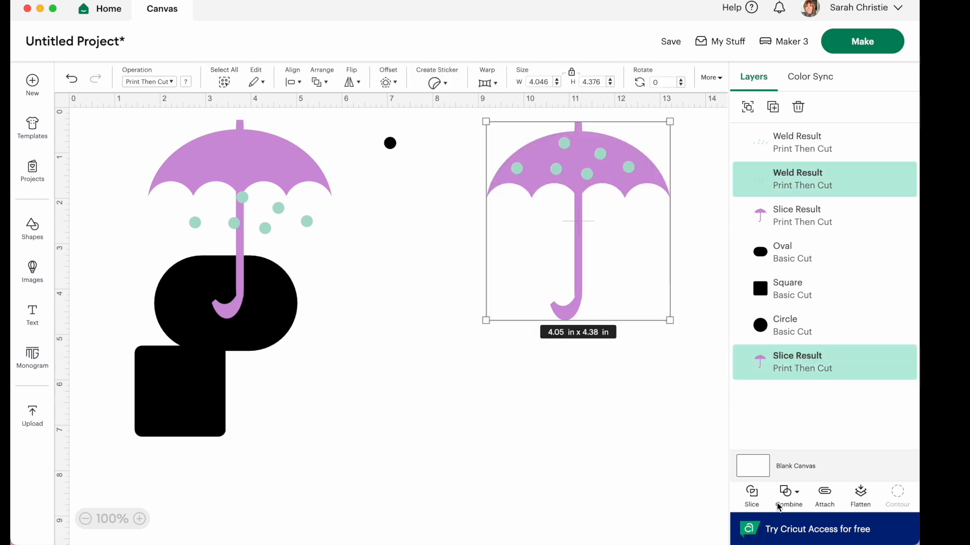
{"action": "left_click", "coordinate": [860, 497]}
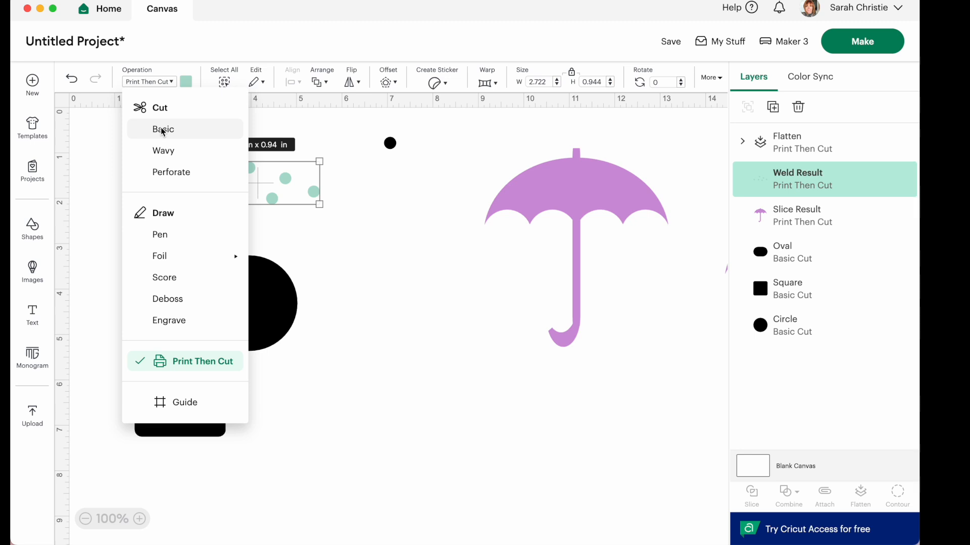
- Change the spare welded dots and the plain umbrella to Basic Cut, and recolour that umbrella light purple
{"action": "left_click", "coordinate": [162, 127]}
{"action": "left_click", "coordinate": [549, 181]}
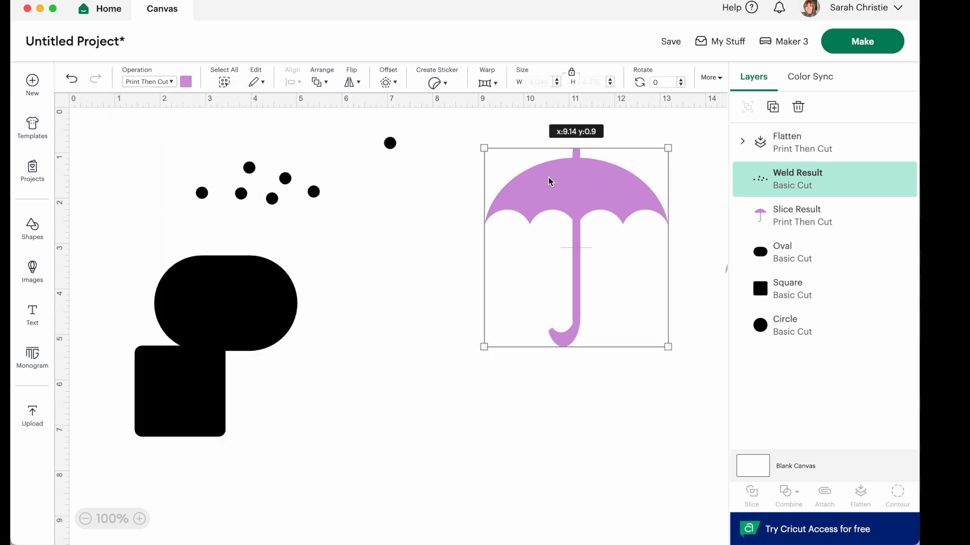
{"action": "left_click", "coordinate": [169, 81]}
{"action": "left_click", "coordinate": [162, 129]}
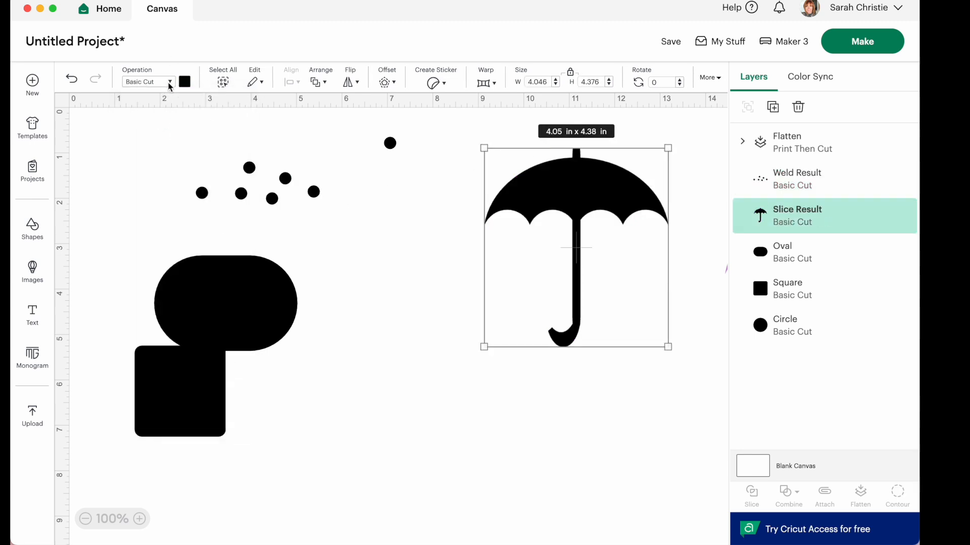
{"action": "left_click", "coordinate": [185, 82]}
{"action": "left_click", "coordinate": [213, 136]}
{"action": "left_click", "coordinate": [414, 256]}
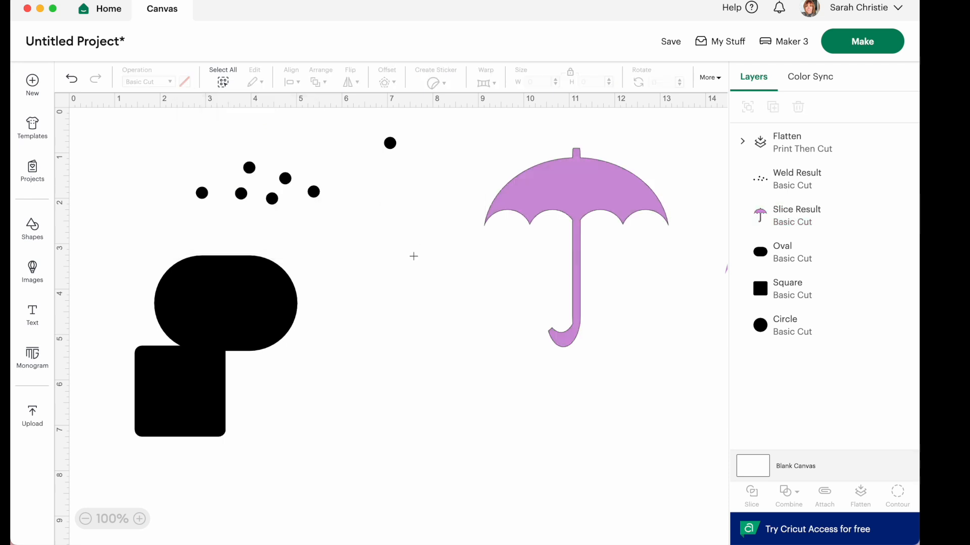
- Place the welded black dots on the purple umbrella's canopy and slice them out of it
{"action": "left_click_drag", "start_coordinate": [262, 180], "coordinate": [570, 186]}
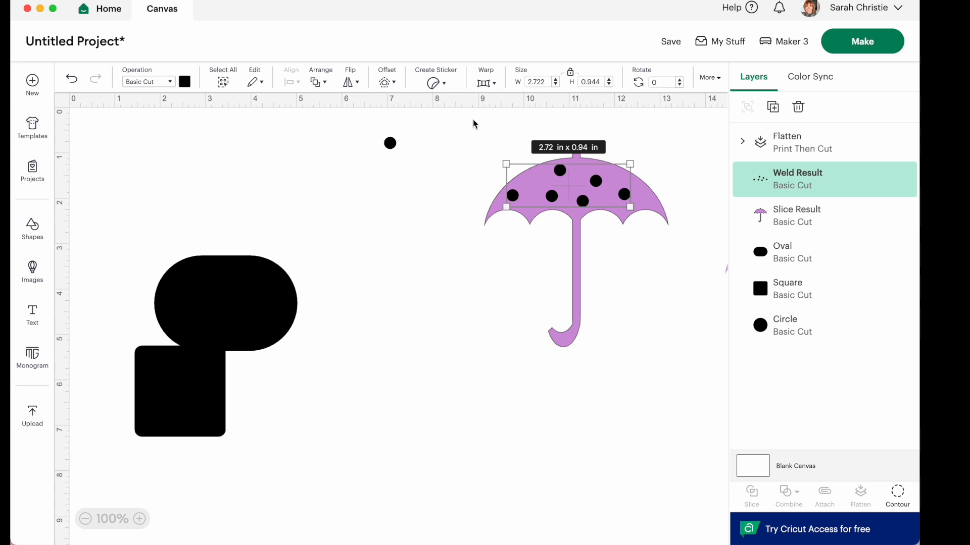
{"action": "left_click", "coordinate": [448, 163]}
{"action": "left_click_drag", "start_coordinate": [461, 119], "coordinate": [682, 344]}
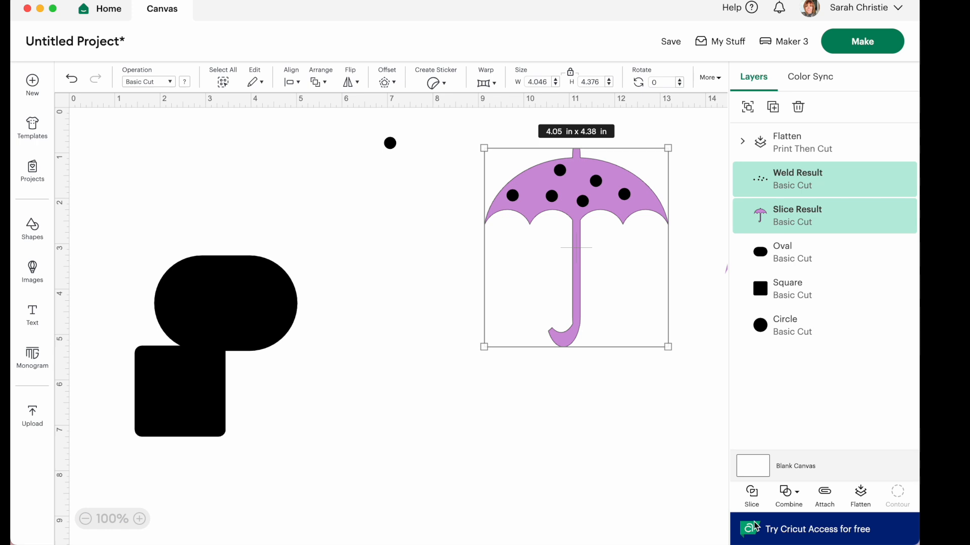
{"action": "left_click", "coordinate": [752, 500]}
- Move the sliced umbrella clear of the cut-out dots and delete the leftover dot pieces
{"action": "left_click_drag", "start_coordinate": [549, 217], "coordinate": [601, 321]}
{"action": "left_click_drag", "start_coordinate": [659, 197], "coordinate": [435, 167]}
{"action": "key", "text": "Delete"}
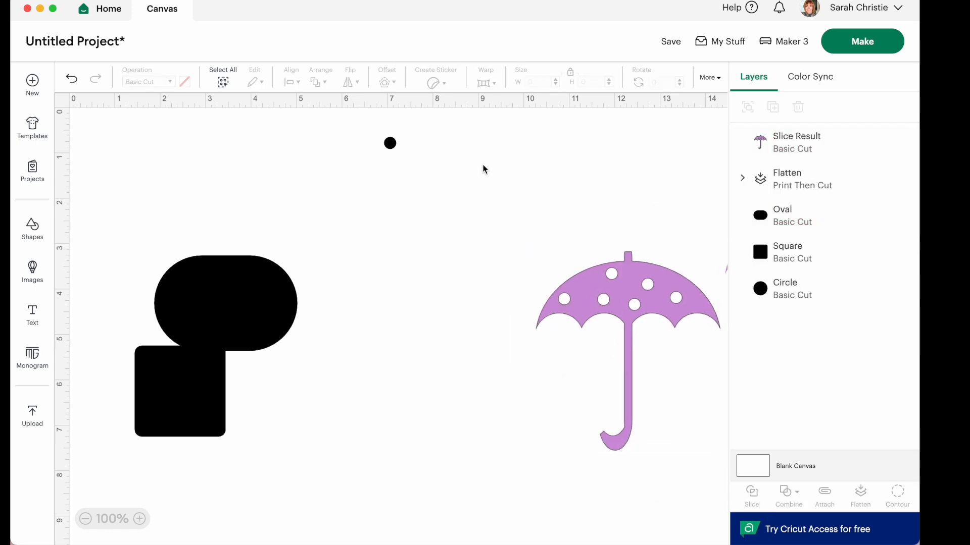
- Arrange the flattened dotted umbrella and the sliced umbrella side by side
{"action": "scroll", "coordinate": [483, 170], "scroll_direction": "right", "scroll_amount": 5}
{"action": "left_click_drag", "start_coordinate": [510, 298], "coordinate": [588, 244]}
{"action": "left_click_drag", "start_coordinate": [263, 329], "coordinate": [311, 214]}
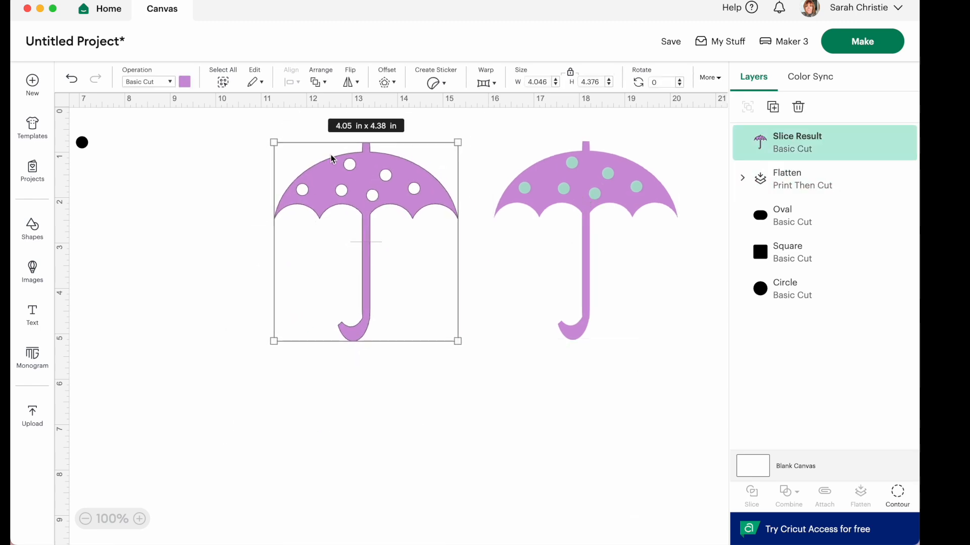
- Duplicate the sliced umbrella and hide all contours in the copy to fill its dot holes
{"action": "left_click", "coordinate": [772, 105]}
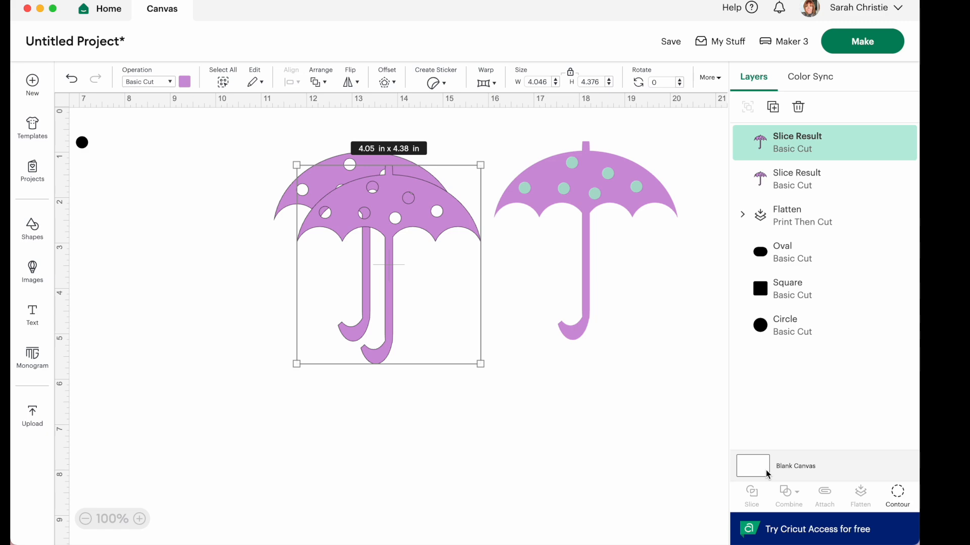
{"action": "left_click", "coordinate": [892, 490]}
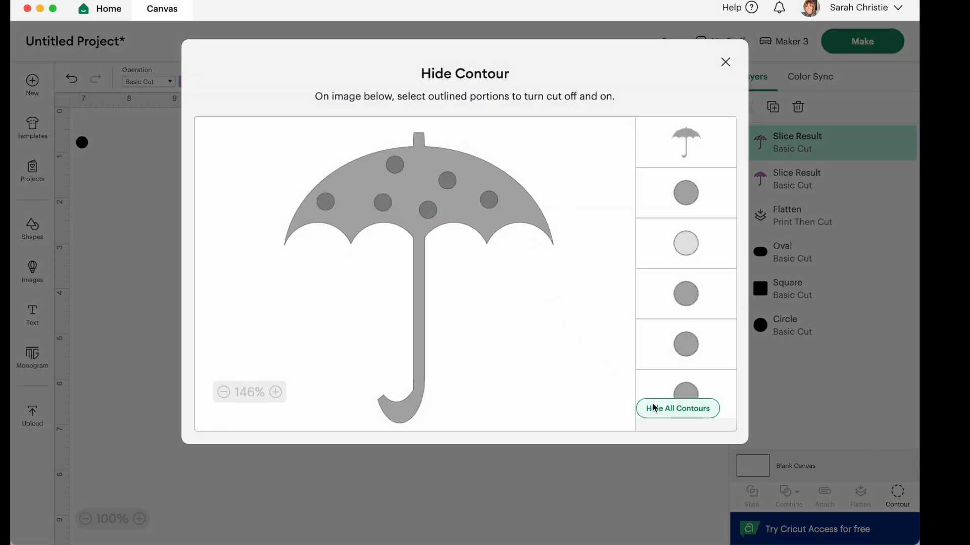
{"action": "left_click", "coordinate": [652, 407]}
{"action": "left_click", "coordinate": [726, 61]}
- Align the filled umbrella copy over the sliced umbrella and send it to the back
{"action": "mouse_move", "coordinate": [386, 200]}
{"action": "left_mouse_down"}
{"action": "mouse_move", "coordinate": [370, 188]}
{"action": "mouse_move", "coordinate": [370, 203]}
{"action": "left_mouse_up"}
{"action": "right_click", "coordinate": [371, 203]}
{"action": "left_click", "coordinate": [399, 346]}
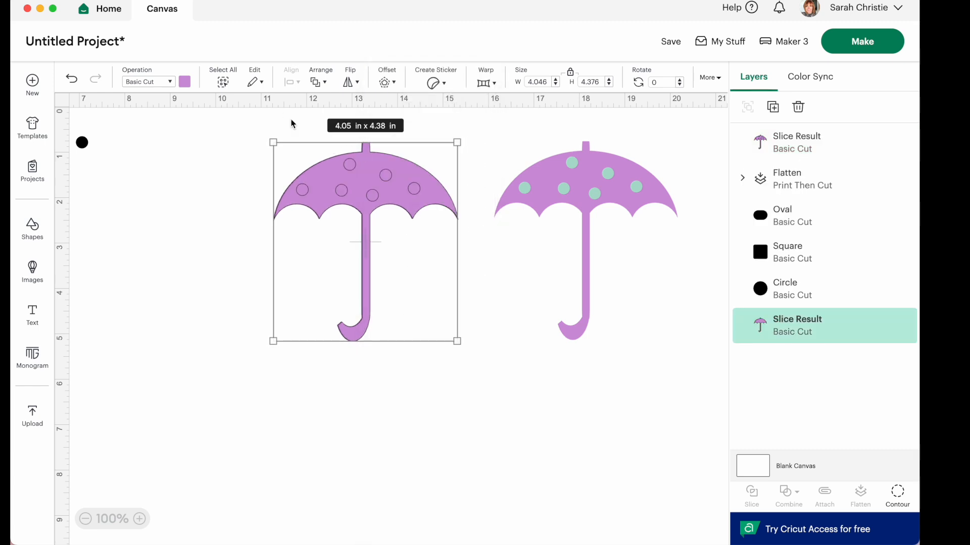
{"action": "left_click", "coordinate": [214, 152]}
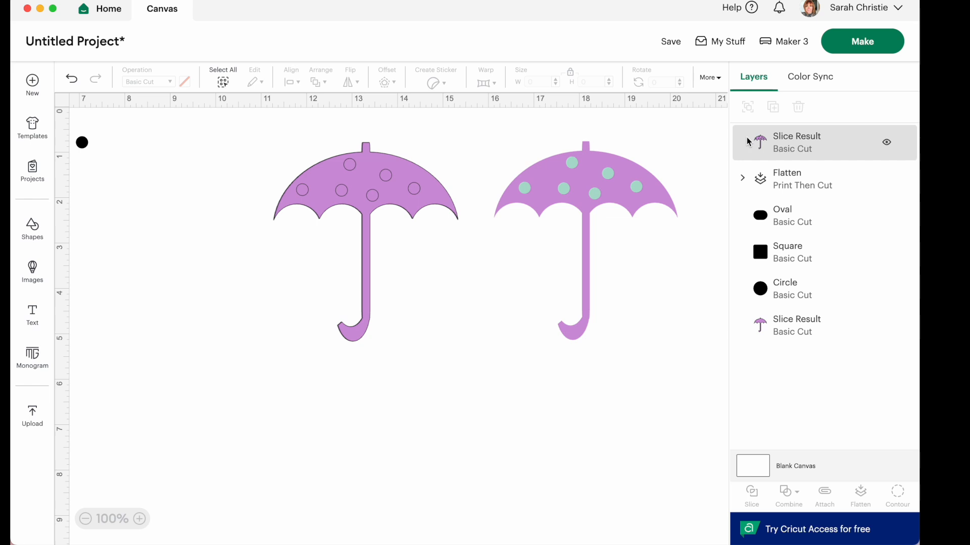
- Try purple, light blue and red on the backing umbrella, settling on orange for the dots
{"action": "left_click", "coordinate": [798, 325]}
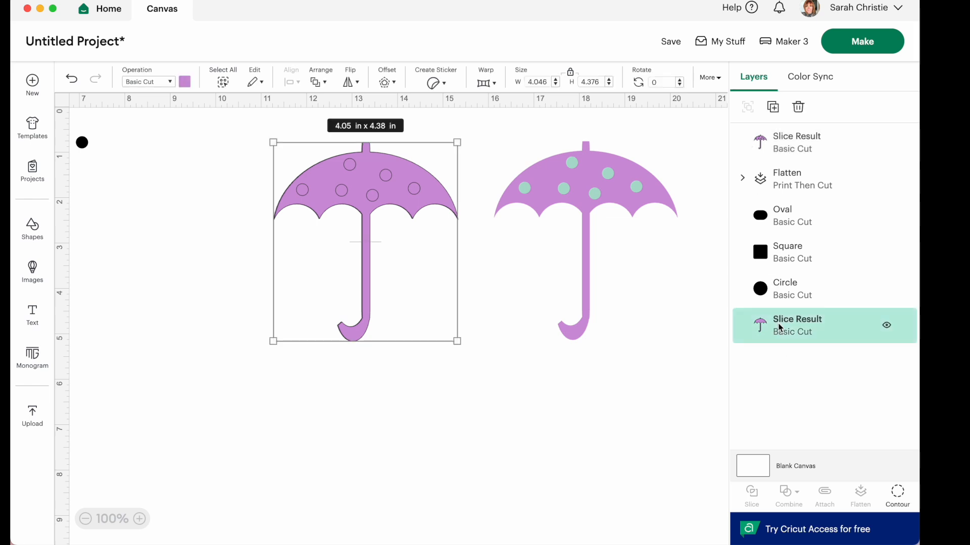
{"action": "left_click", "coordinate": [183, 81]}
{"action": "left_click", "coordinate": [214, 174]}
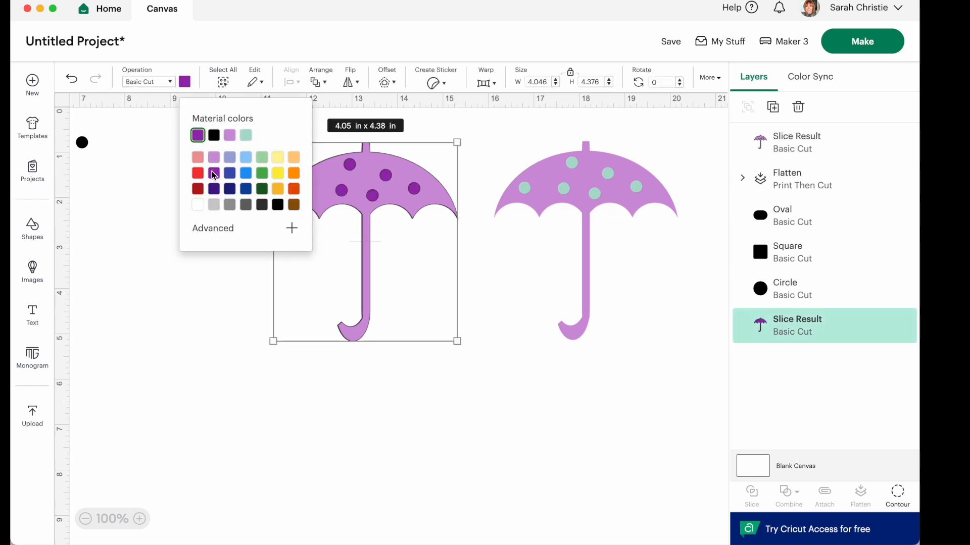
{"action": "left_click", "coordinate": [257, 156]}
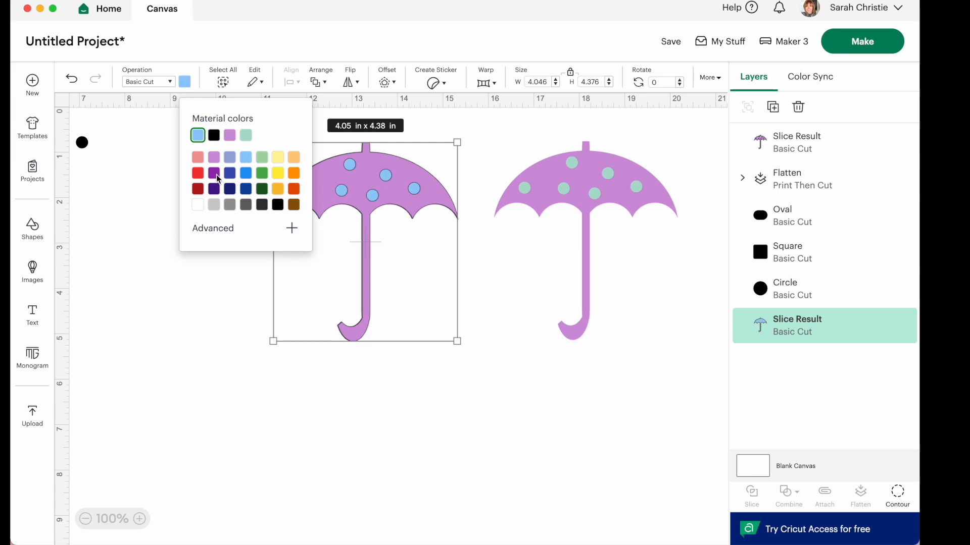
{"action": "left_click", "coordinate": [198, 173]}
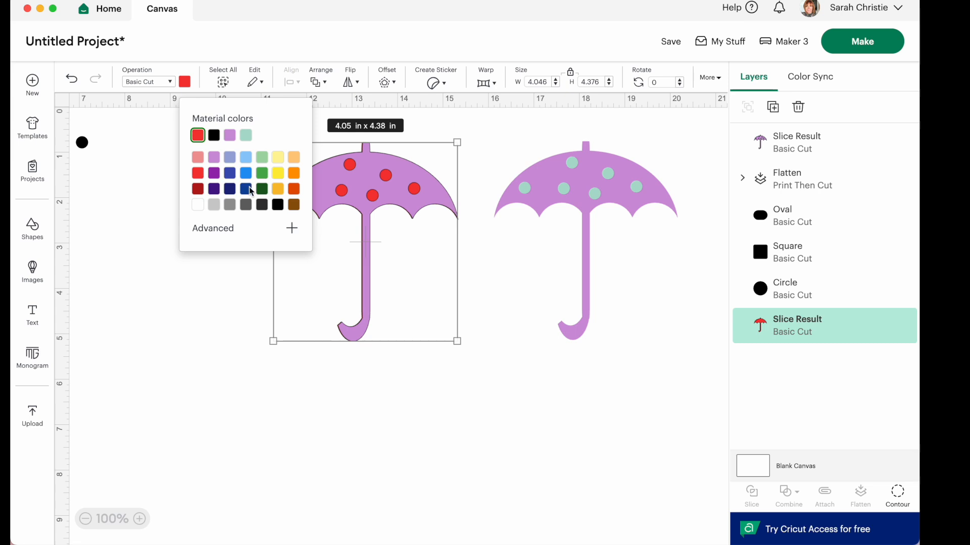
{"action": "left_click", "coordinate": [295, 174]}
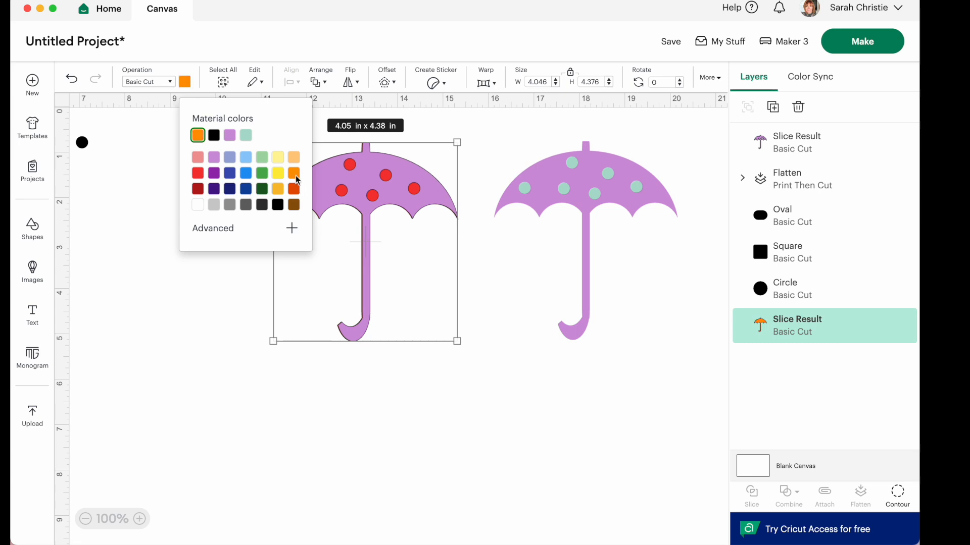
{"action": "left_click", "coordinate": [225, 344]}
- Unlock the oval's proportions, reshape it to about 2.99 x 2.22 in, and place a duplicate above the square
{"action": "left_click_drag", "start_coordinate": [234, 151], "coordinate": [426, 344]}
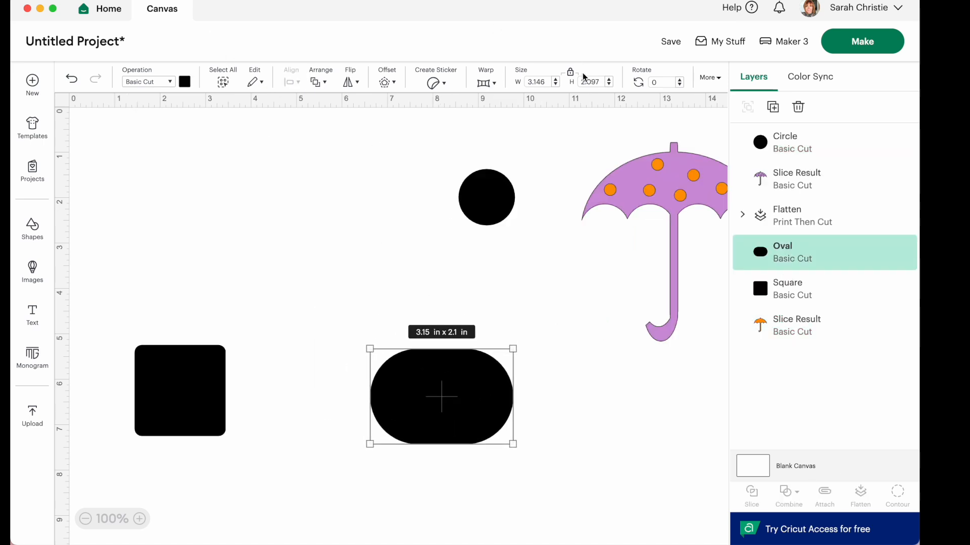
{"action": "left_click", "coordinate": [570, 73]}
{"action": "mouse_move", "coordinate": [513, 353]}
{"action": "left_mouse_down"}
{"action": "mouse_move", "coordinate": [511, 331]}
{"action": "mouse_move", "coordinate": [510, 349]}
{"action": "mouse_move", "coordinate": [473, 339]}
{"action": "mouse_move", "coordinate": [507, 345]}
{"action": "left_mouse_up"}
{"action": "left_click", "coordinate": [773, 107]}
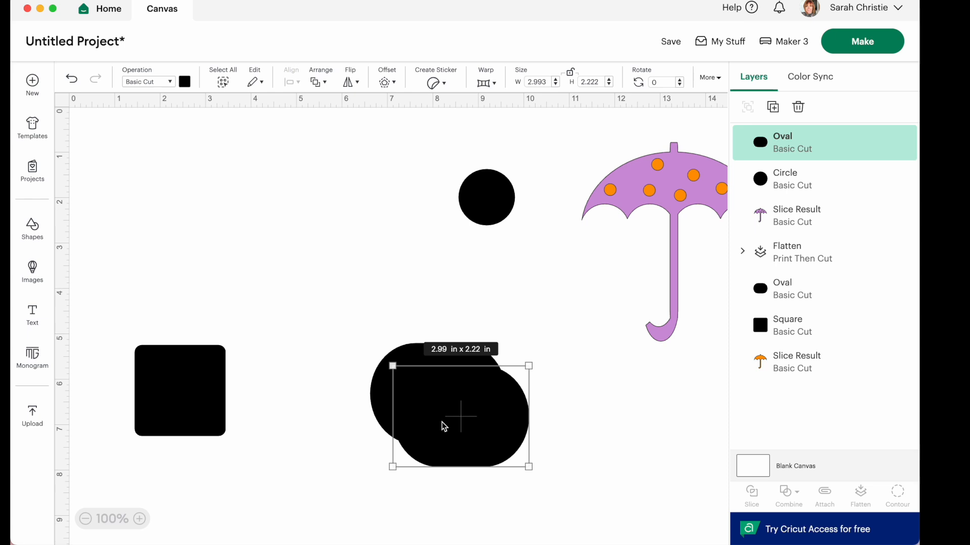
{"action": "left_click_drag", "start_coordinate": [443, 427], "coordinate": [238, 202]}
- Duplicate the small black circle and place the copy against the edge of the upper oval
{"action": "left_click", "coordinate": [487, 204]}
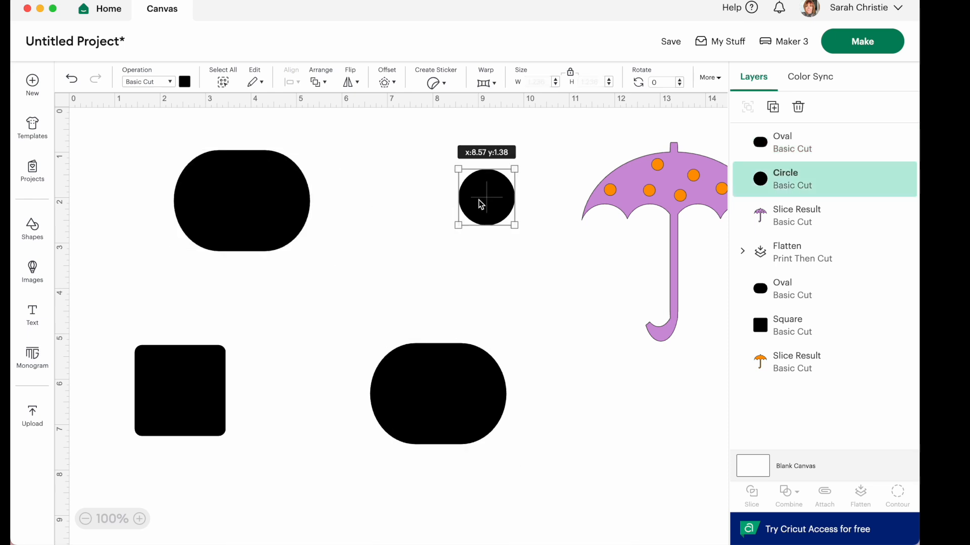
{"action": "left_click", "coordinate": [772, 106]}
{"action": "left_click_drag", "start_coordinate": [525, 221], "coordinate": [335, 185]}
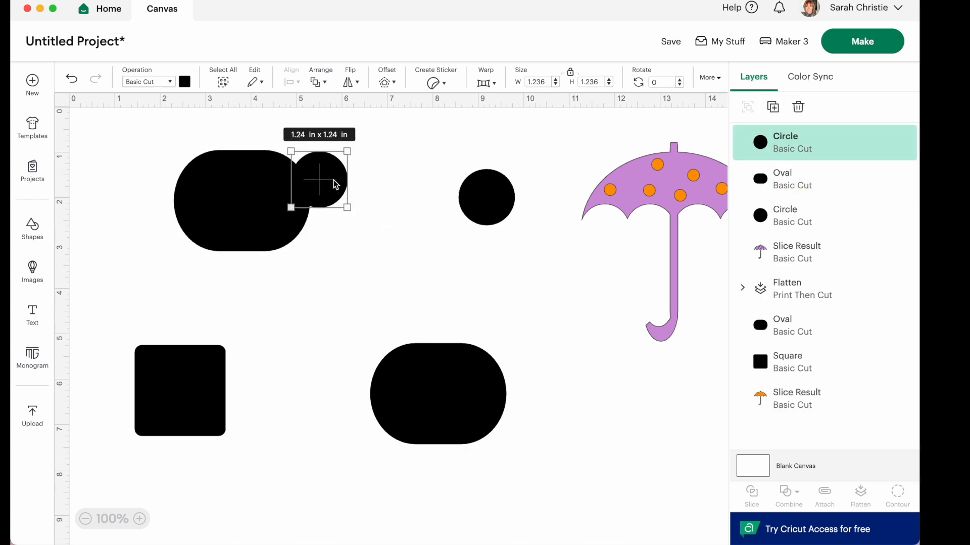
- Recolour the lower oval mint green
{"action": "left_click", "coordinate": [454, 422]}
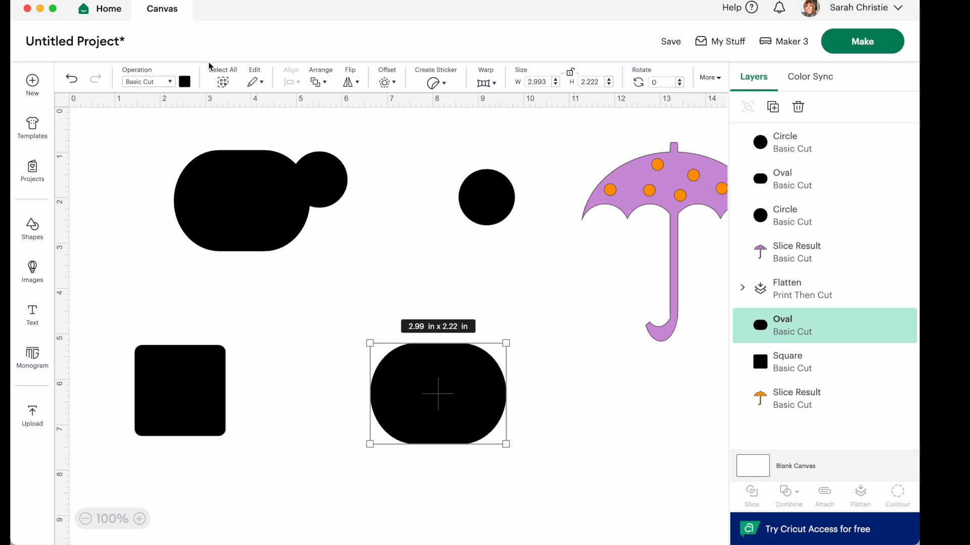
{"action": "left_click", "coordinate": [184, 82]}
{"action": "left_click", "coordinate": [246, 135]}
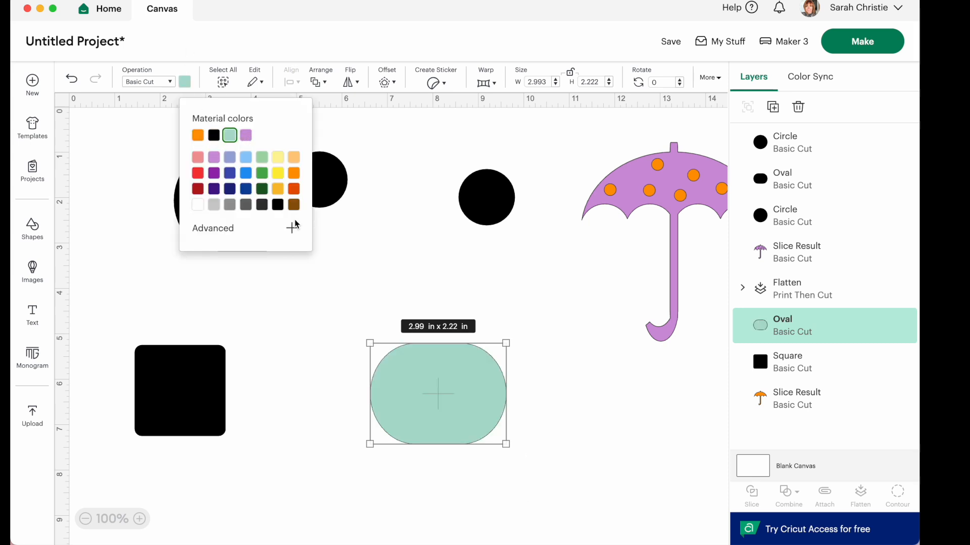
{"action": "left_click", "coordinate": [357, 217]}
- Stretch the copied black circle into a wide ellipse overlapping the centre of the green oval's upper edge
{"action": "left_click", "coordinate": [304, 183]}
{"action": "left_click_drag", "start_coordinate": [304, 183], "coordinate": [408, 353]}
{"action": "left_click_drag", "start_coordinate": [448, 389], "coordinate": [477, 418]}
{"action": "left_click", "coordinate": [570, 74]}
{"action": "left_click_drag", "start_coordinate": [480, 414], "coordinate": [481, 384]}
{"action": "left_click_drag", "start_coordinate": [435, 347], "coordinate": [432, 337]}
- Slice the black ellipse out of the green oval and delete the leftover pieces
{"action": "left_click", "coordinate": [306, 363]}
{"action": "left_click_drag", "start_coordinate": [315, 333], "coordinate": [560, 468]}
{"action": "left_click", "coordinate": [751, 494]}
{"action": "left_click_drag", "start_coordinate": [430, 396], "coordinate": [433, 433]}
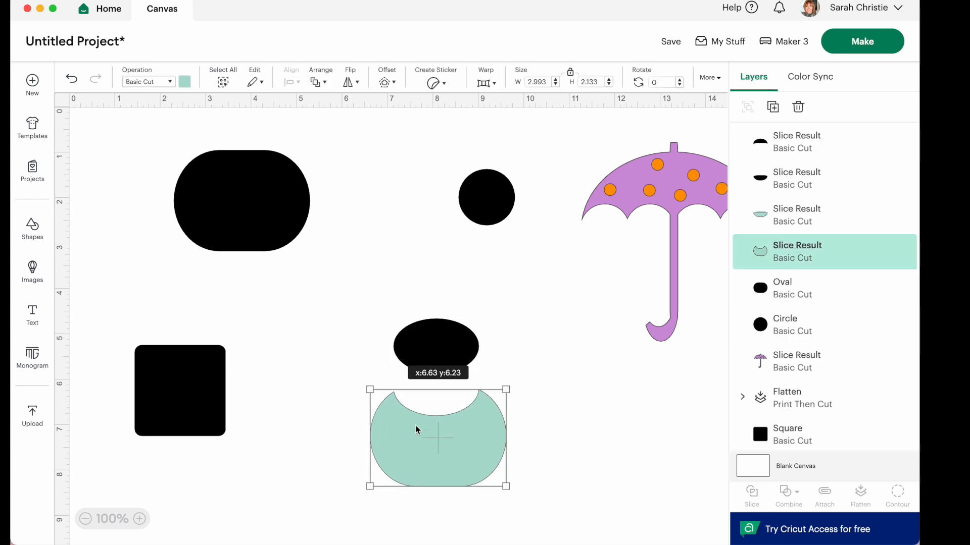
{"action": "left_click_drag", "start_coordinate": [364, 324], "coordinate": [495, 381]}
{"action": "key", "text": "Delete"}
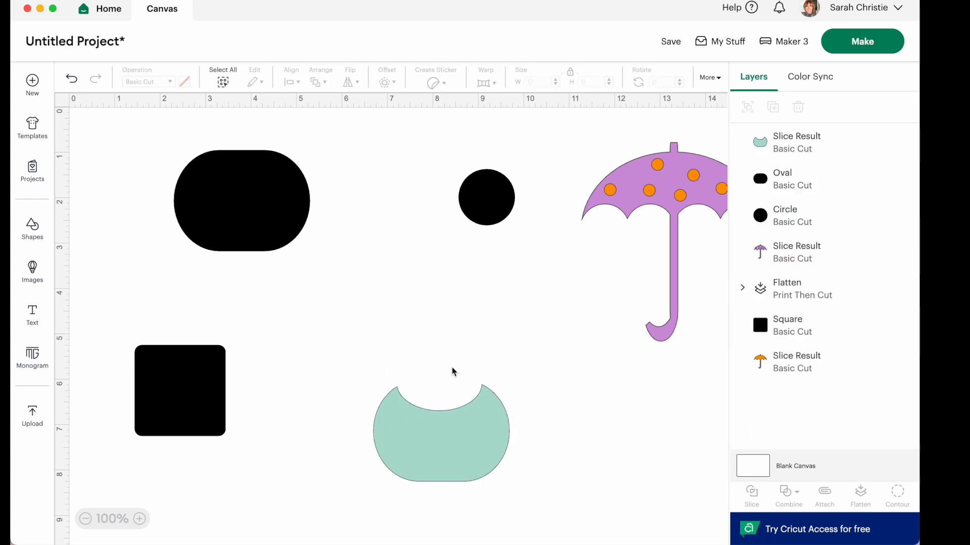
- Move the green bag body down out of the way and enlarge the black circle to about 2.81 in
{"action": "left_click_drag", "start_coordinate": [441, 455], "coordinate": [443, 390]}
{"action": "left_click_drag", "start_coordinate": [489, 217], "coordinate": [429, 207]}
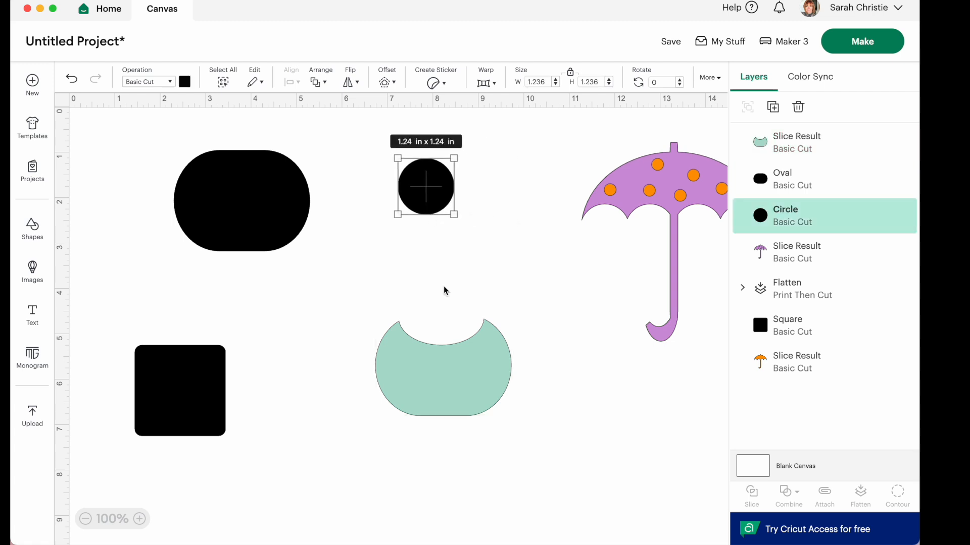
{"action": "left_click_drag", "start_coordinate": [454, 387], "coordinate": [455, 486]}
{"action": "left_click", "coordinate": [413, 185]}
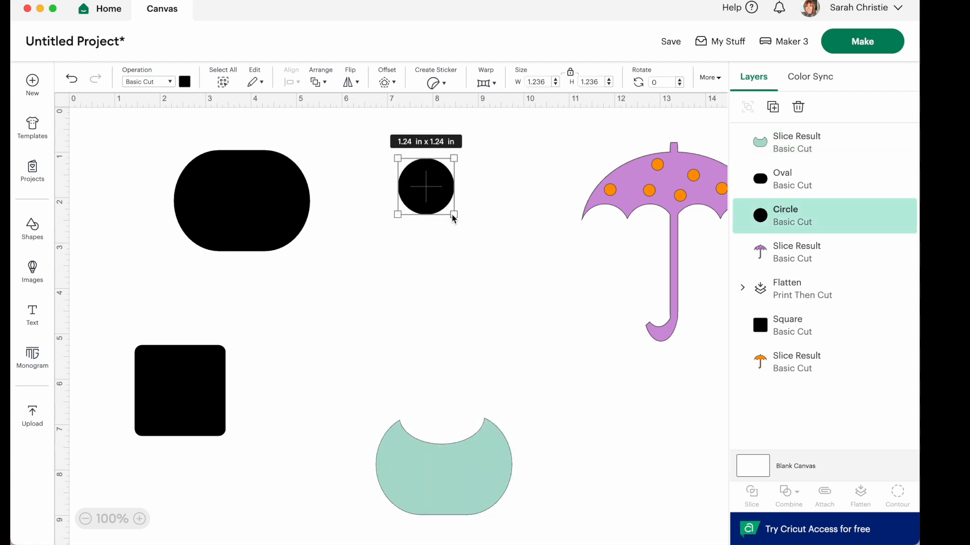
{"action": "left_click_drag", "start_coordinate": [455, 216], "coordinate": [480, 269]}
- Duplicate the enlarged black circle and recolour the copy light purple
{"action": "left_click", "coordinate": [772, 106]}
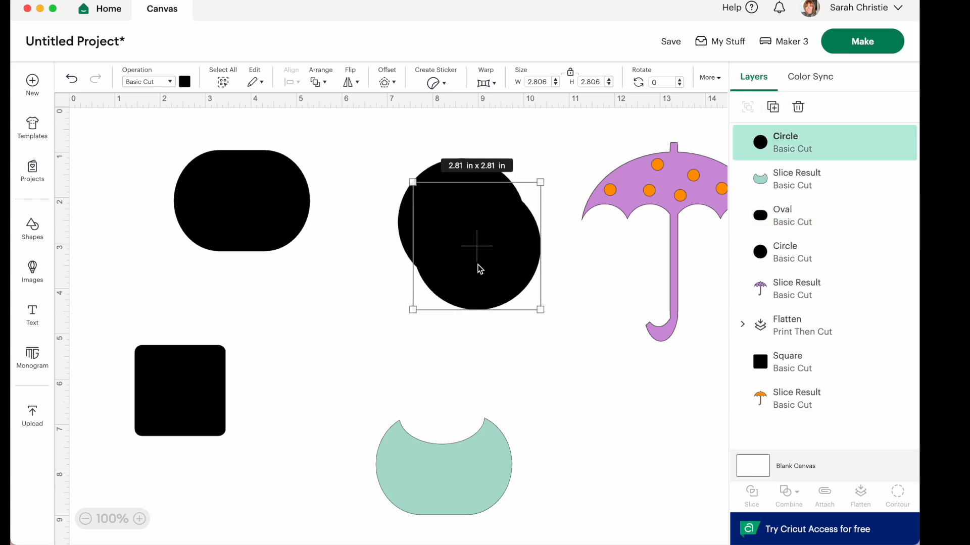
{"action": "left_click", "coordinate": [185, 81]}
{"action": "left_click", "coordinate": [230, 135]}
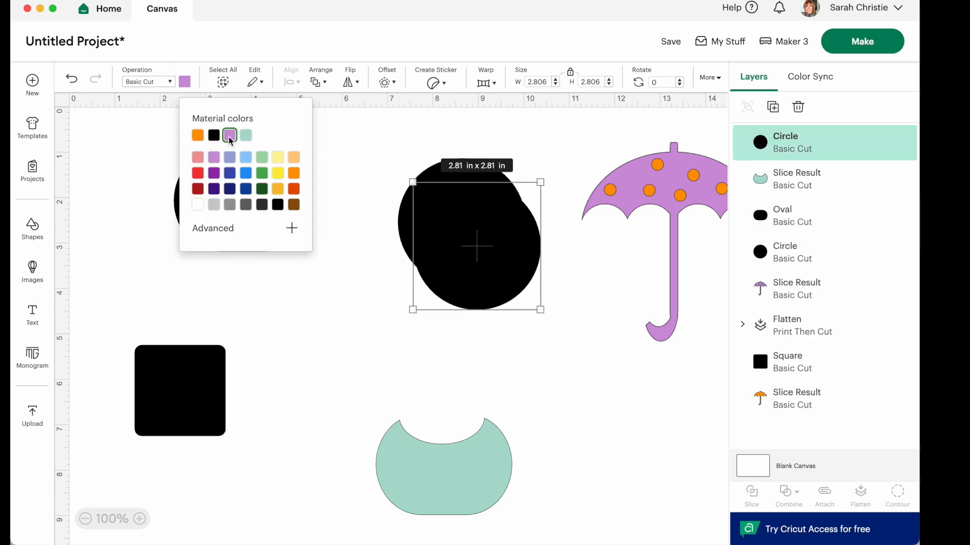
- Reshape the purple circle to about 2.58 x 2.72 in and centre it slightly low over the black circle
{"action": "left_click_drag", "start_coordinate": [519, 245], "coordinate": [497, 242]}
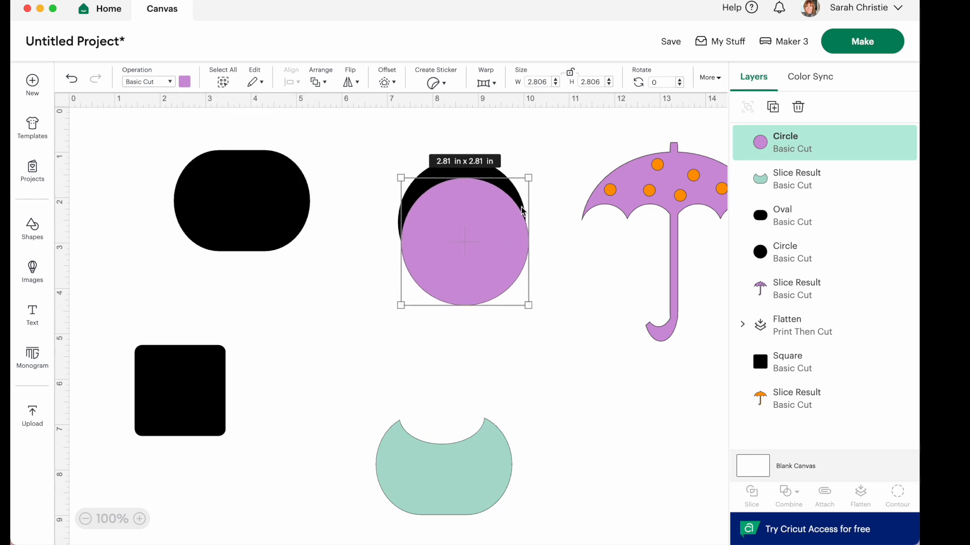
{"action": "left_click_drag", "start_coordinate": [528, 307], "coordinate": [520, 305]}
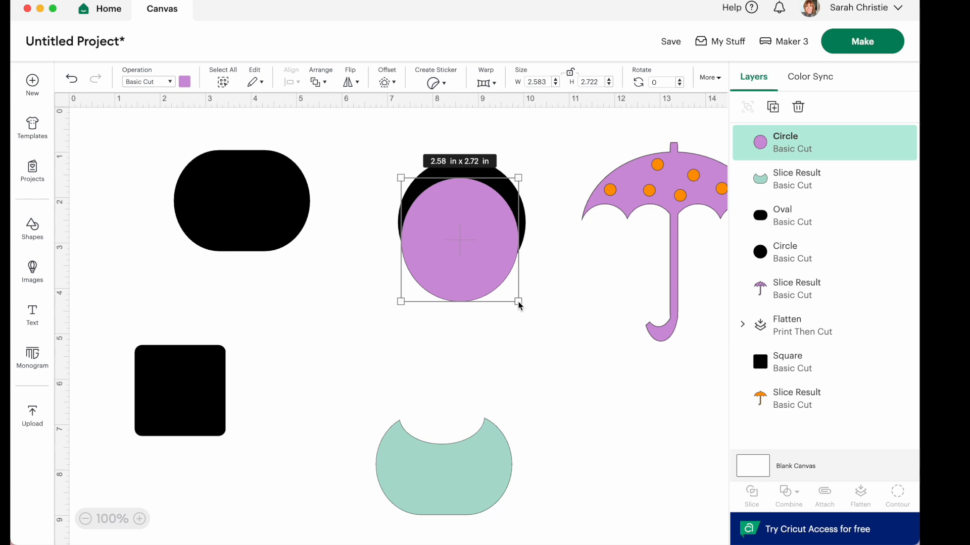
{"action": "mouse_move", "coordinate": [441, 197]}
{"action": "left_mouse_down"}
{"action": "mouse_move", "coordinate": [450, 207]}
{"action": "mouse_move", "coordinate": [452, 197]}
{"action": "left_mouse_up"}
{"action": "left_click", "coordinate": [354, 174]}
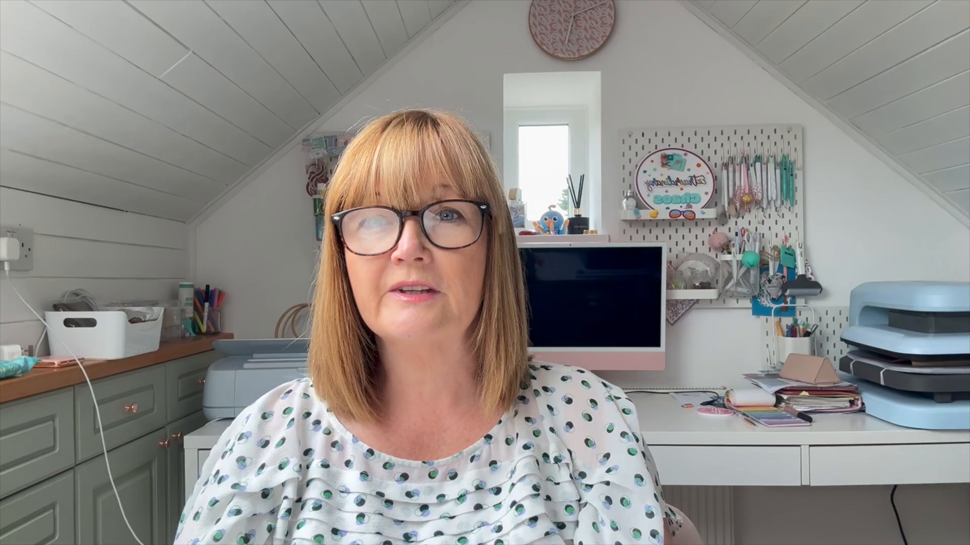
- Slice the purple circle out of the black circle and delete the leftovers, keeping the thin black arc
{"action": "left_click", "coordinate": [788, 491]}
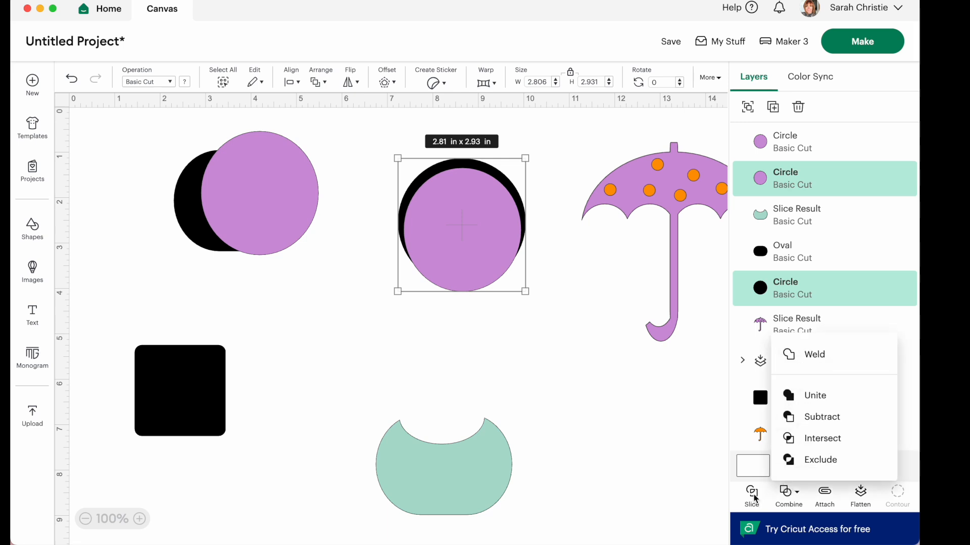
{"action": "left_click", "coordinate": [752, 494]}
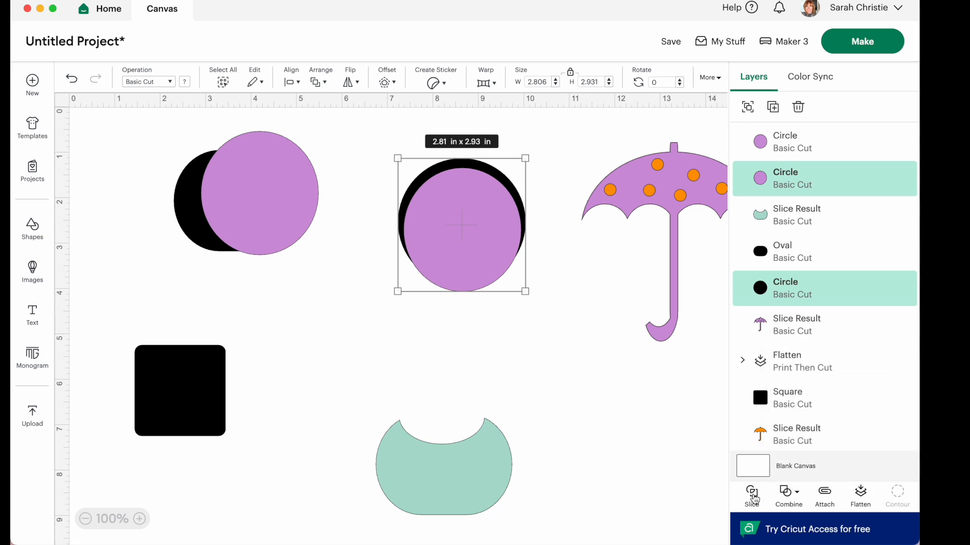
{"action": "left_click_drag", "start_coordinate": [473, 232], "coordinate": [489, 374]}
{"action": "left_click_drag", "start_coordinate": [460, 206], "coordinate": [475, 312]}
{"action": "key", "text": "Delete"}
{"action": "key", "text": "Delete"}
{"action": "left_click", "coordinate": [474, 340]}
{"action": "key", "text": "Delete"}
- Thicken the black arc with a 0.056 in rounded offset and delete the original arc
{"action": "left_click_drag", "start_coordinate": [431, 174], "coordinate": [408, 201]}
{"action": "left_click", "coordinate": [395, 83]}
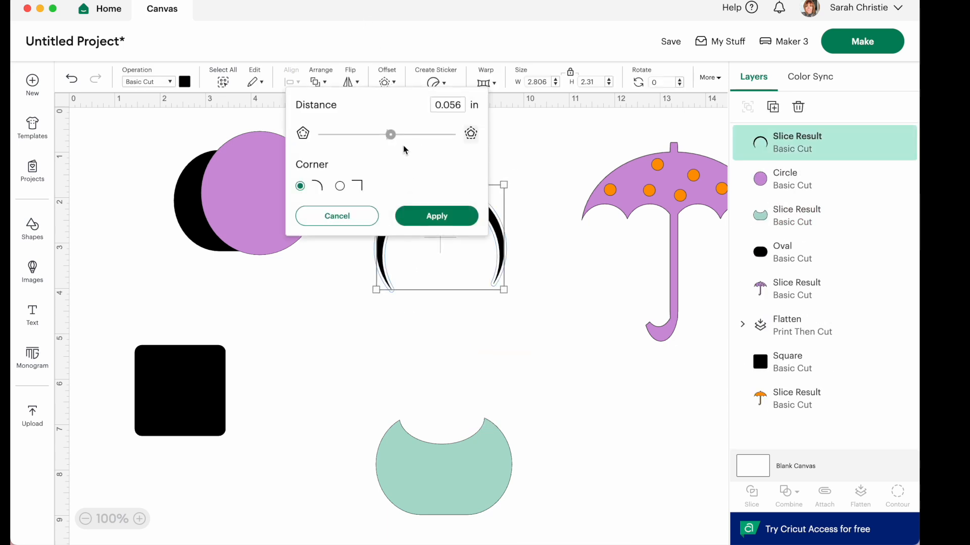
{"action": "left_click", "coordinate": [435, 216]}
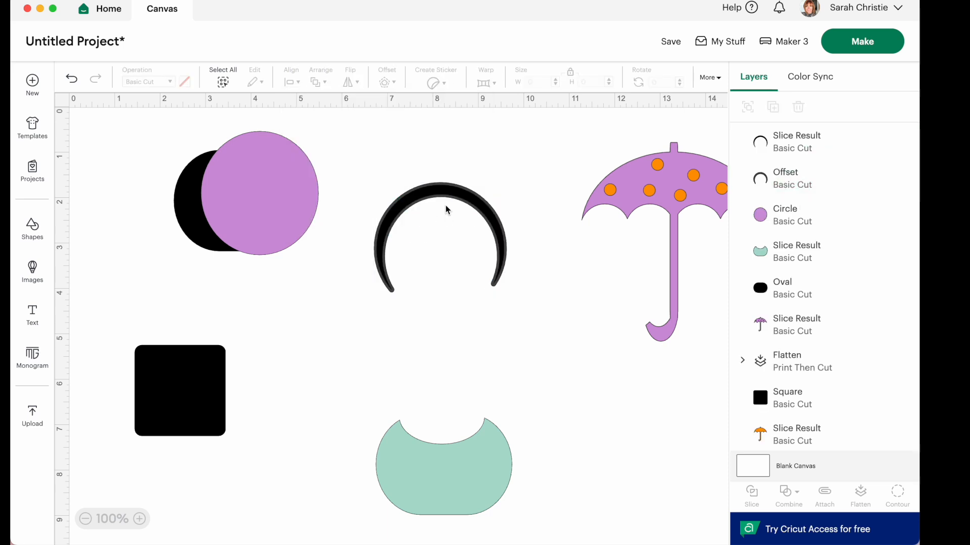
{"action": "left_click_drag", "start_coordinate": [438, 193], "coordinate": [588, 282]}
{"action": "key", "text": "Delete"}
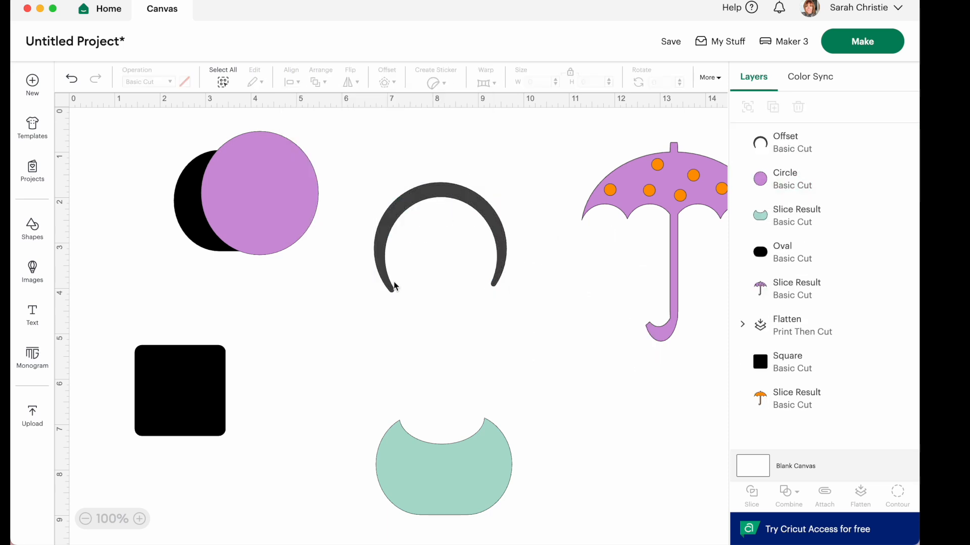
- Move the green bag body under the arc, then make the arc narrower and taller to fit as its handle
{"action": "left_click_drag", "start_coordinate": [468, 460], "coordinate": [472, 311]}
{"action": "left_click", "coordinate": [431, 205]}
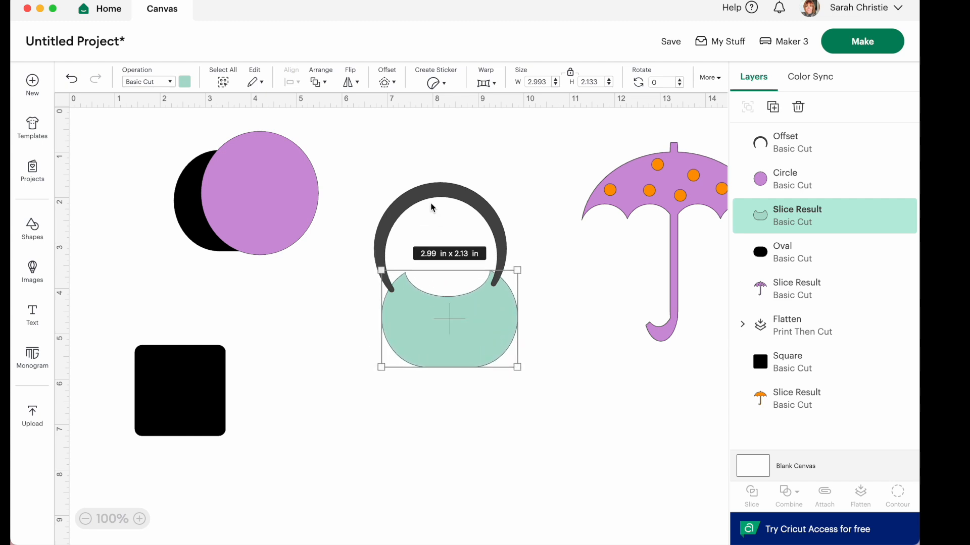
{"action": "left_click", "coordinate": [572, 73]}
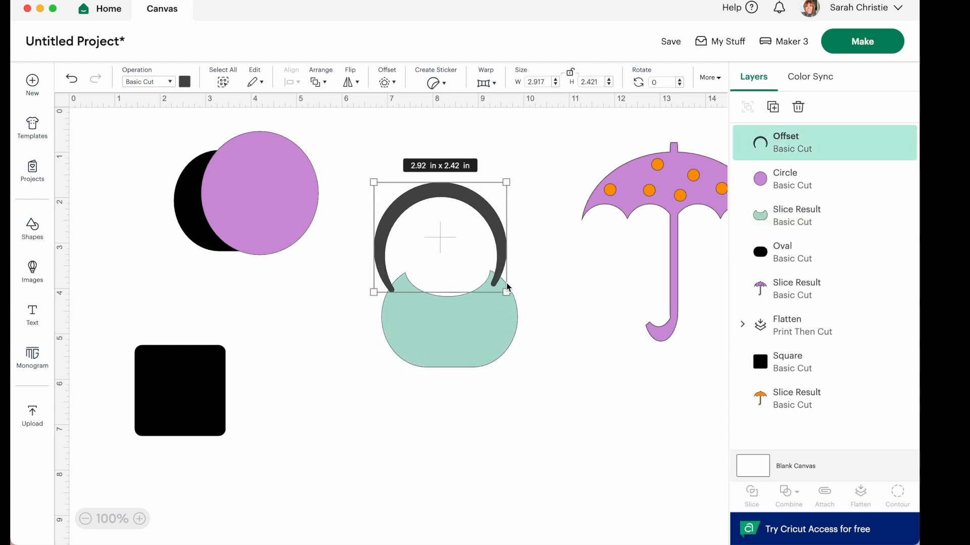
{"action": "left_click_drag", "start_coordinate": [507, 293], "coordinate": [500, 315]}
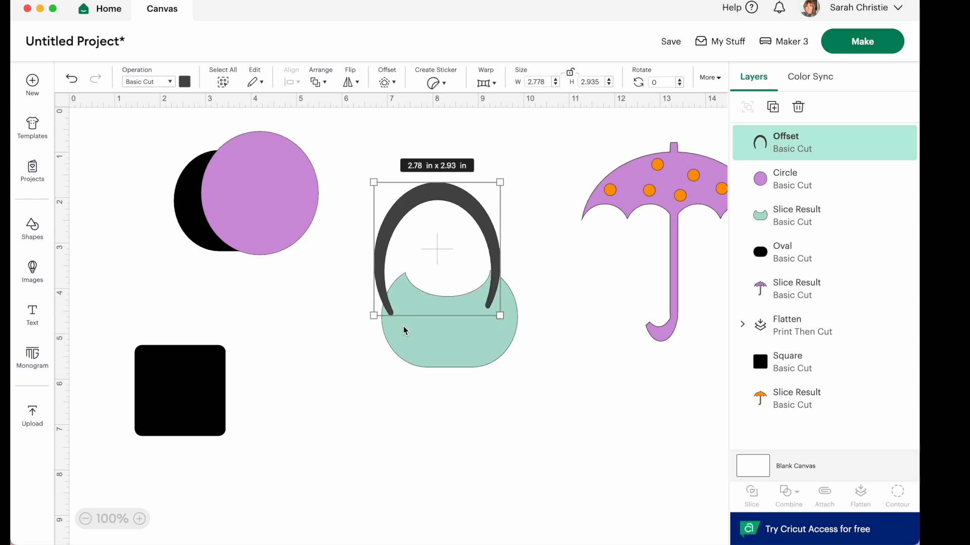
{"action": "left_click_drag", "start_coordinate": [374, 313], "coordinate": [399, 306]}
{"action": "left_click_drag", "start_coordinate": [499, 316], "coordinate": [496, 318]}
{"action": "left_click_drag", "start_coordinate": [431, 187], "coordinate": [432, 207]}
- Weld the handle and the green bag body into one shape
{"action": "left_click", "coordinate": [337, 155]}
{"action": "left_click_drag", "start_coordinate": [367, 159], "coordinate": [533, 382]}
{"action": "left_click", "coordinate": [789, 490]}
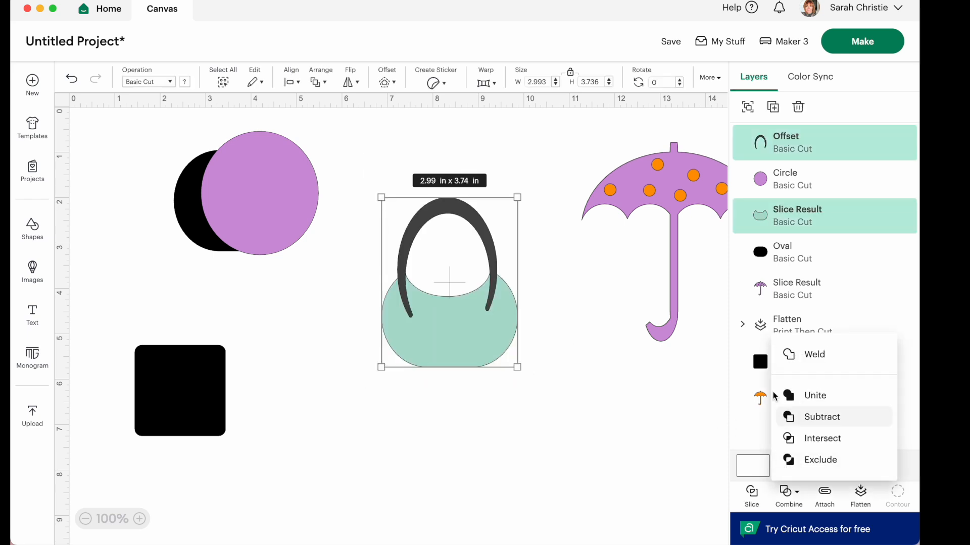
{"action": "left_click", "coordinate": [803, 353]}
- Insert a pentagon and move it into the clear area between the black ovals and the umbrella
{"action": "left_click", "coordinate": [474, 273]}
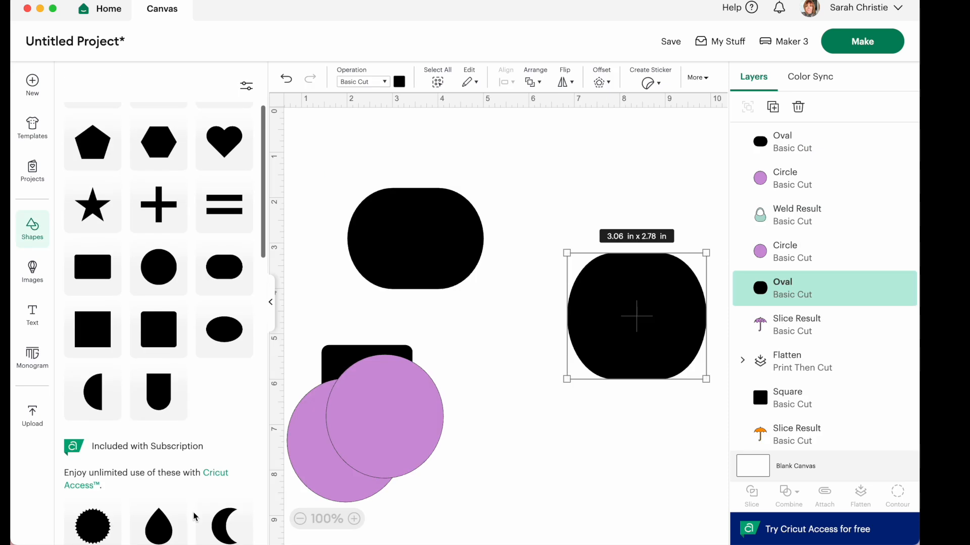
{"action": "scroll", "coordinate": [194, 516], "scroll_direction": "up", "scroll_amount": 2}
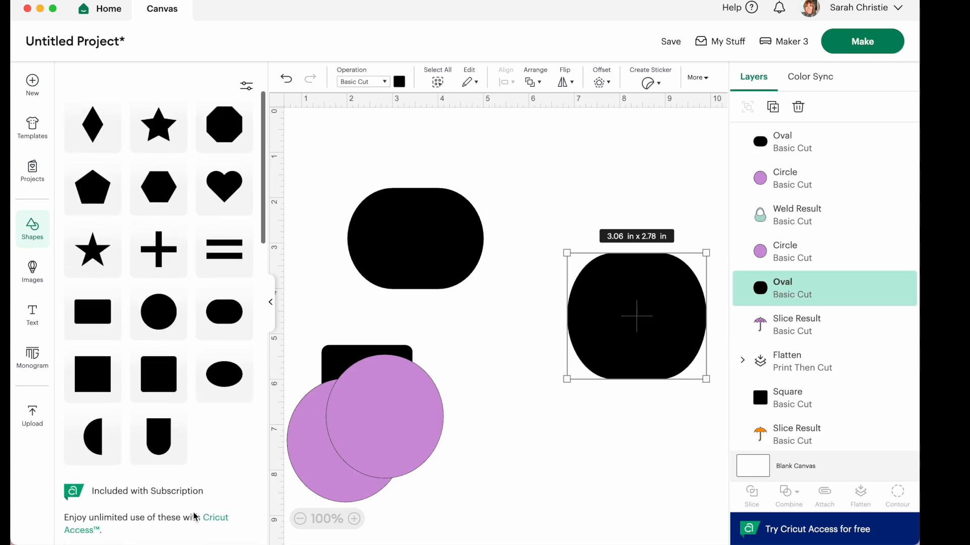
{"action": "left_click", "coordinate": [86, 202]}
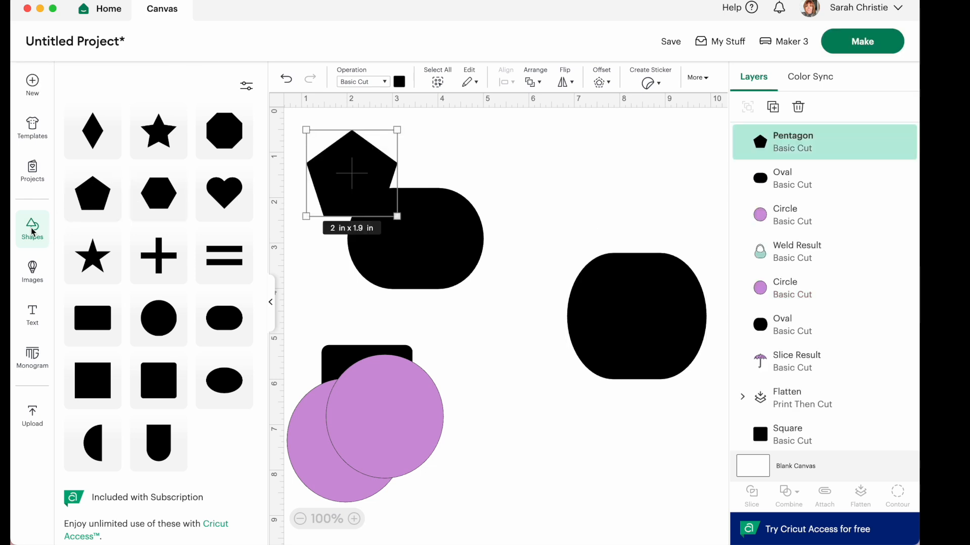
{"action": "left_click", "coordinate": [31, 232]}
{"action": "left_click", "coordinate": [32, 233]}
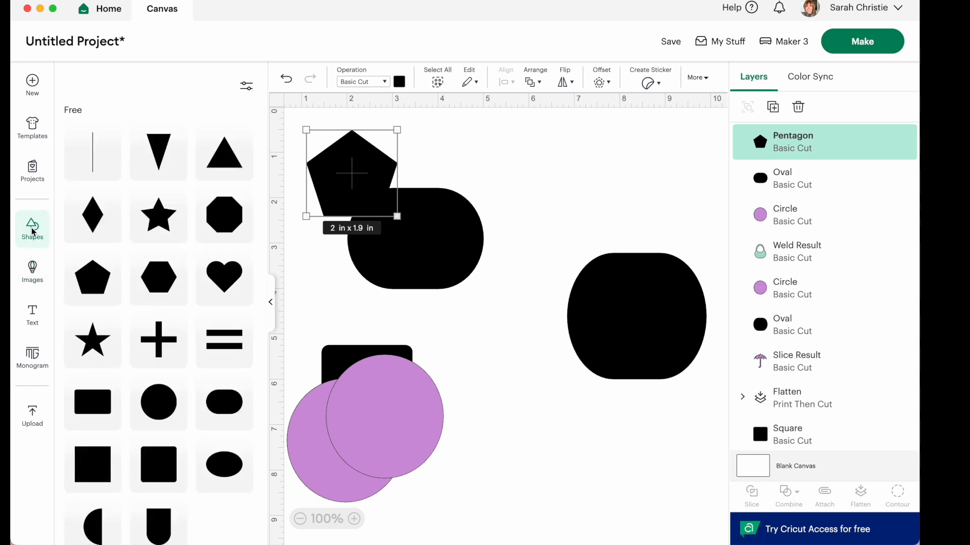
{"action": "left_click", "coordinate": [32, 232]}
{"action": "left_click_drag", "start_coordinate": [146, 165], "coordinate": [340, 165]}
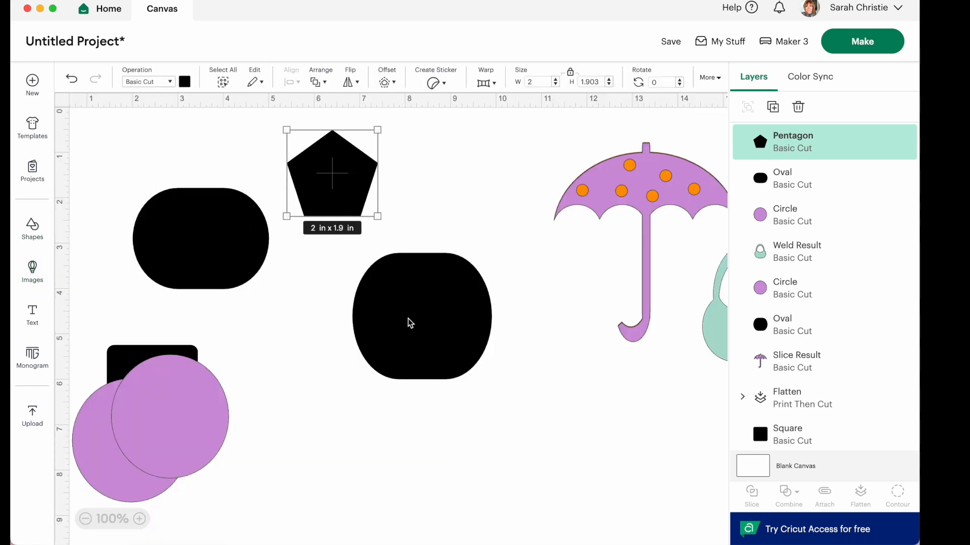
- Move the lower black oval out of the way and enlarge the pentagon to about 3.14 by 2.99 in
{"action": "left_click_drag", "start_coordinate": [412, 321], "coordinate": [168, 210]}
{"action": "left_click_drag", "start_coordinate": [340, 200], "coordinate": [499, 367]}
{"action": "left_click_drag", "start_coordinate": [444, 296], "coordinate": [428, 299]}
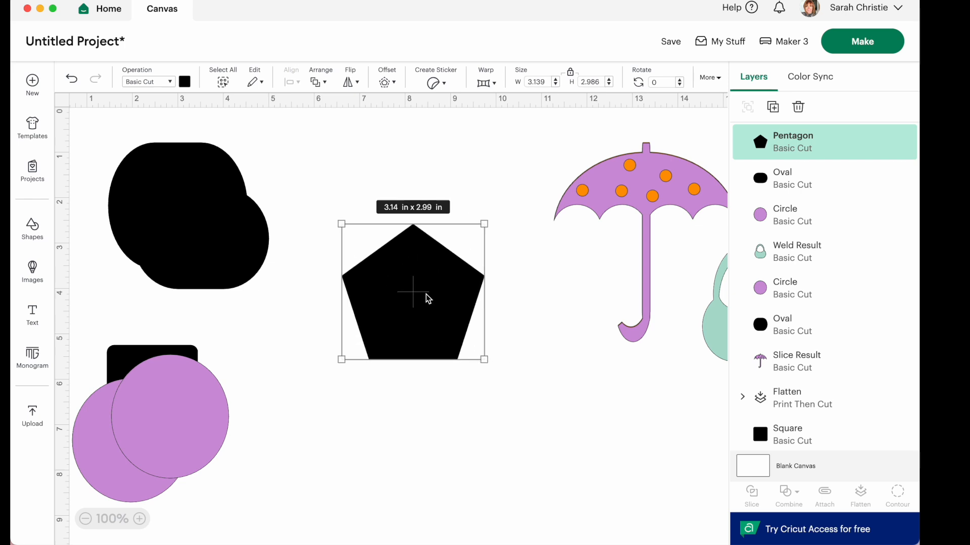
- Create a rounded-corner offset around the pentagon and delete the original pentagon
{"action": "left_click", "coordinate": [387, 84]}
{"action": "left_click_drag", "start_coordinate": [391, 136], "coordinate": [401, 135]}
{"action": "left_click", "coordinate": [436, 215]}
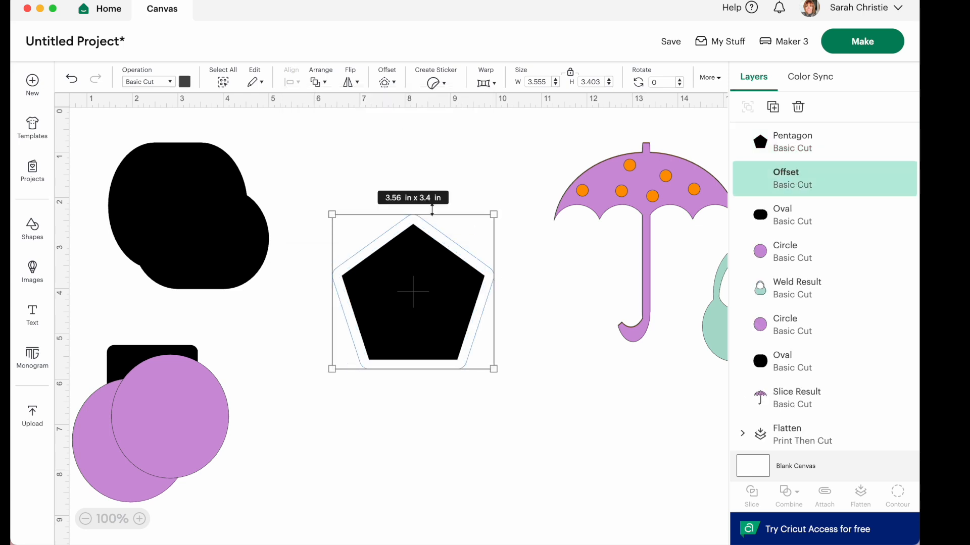
{"action": "left_click_drag", "start_coordinate": [418, 303], "coordinate": [510, 430]}
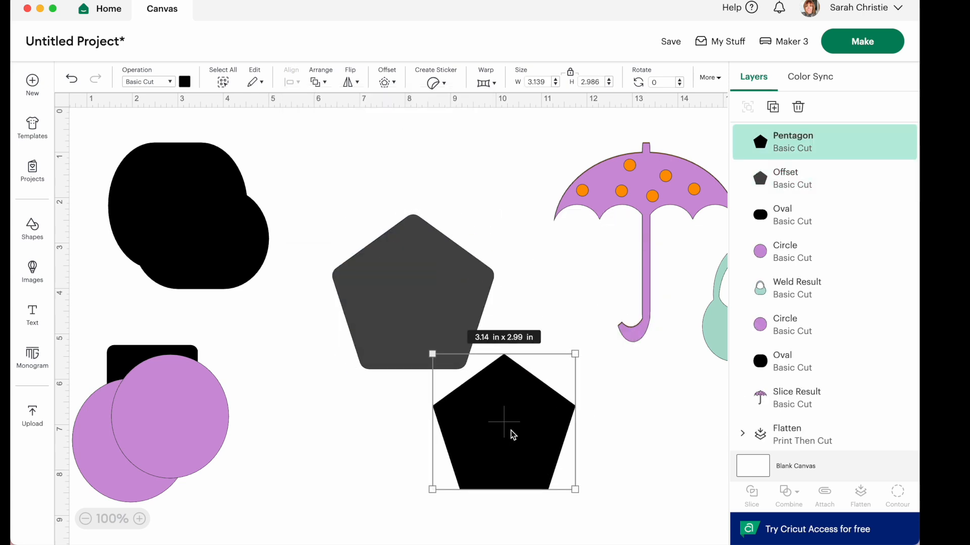
{"action": "key", "text": "Delete"}
- Duplicate the black square, enlarge the copy to about 4.42 in, and place it over the upper part of the rounded pentagon
{"action": "left_click_drag", "start_coordinate": [422, 293], "coordinate": [421, 326]}
{"action": "left_click_drag", "start_coordinate": [119, 365], "coordinate": [129, 253]}
{"action": "left_click", "coordinate": [772, 107]}
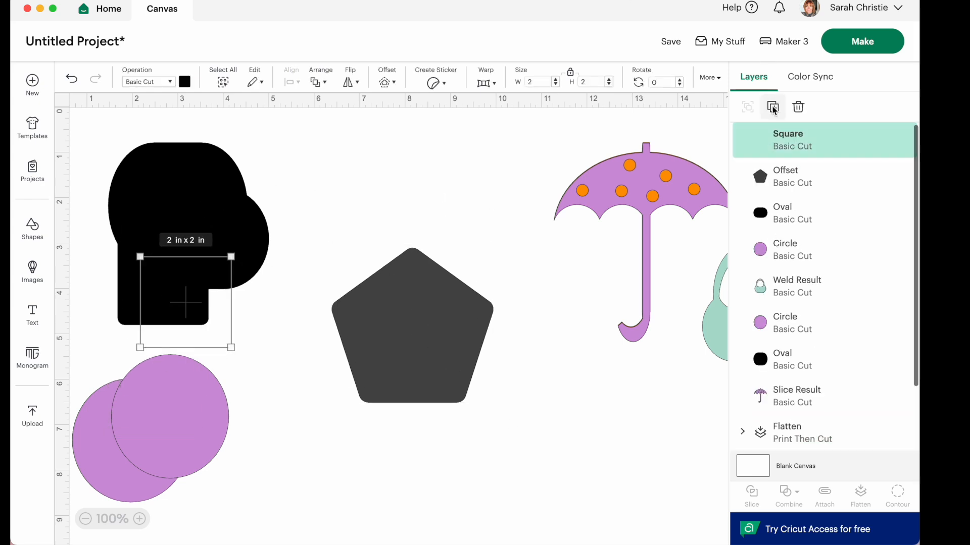
{"action": "left_click_drag", "start_coordinate": [197, 280], "coordinate": [348, 208]}
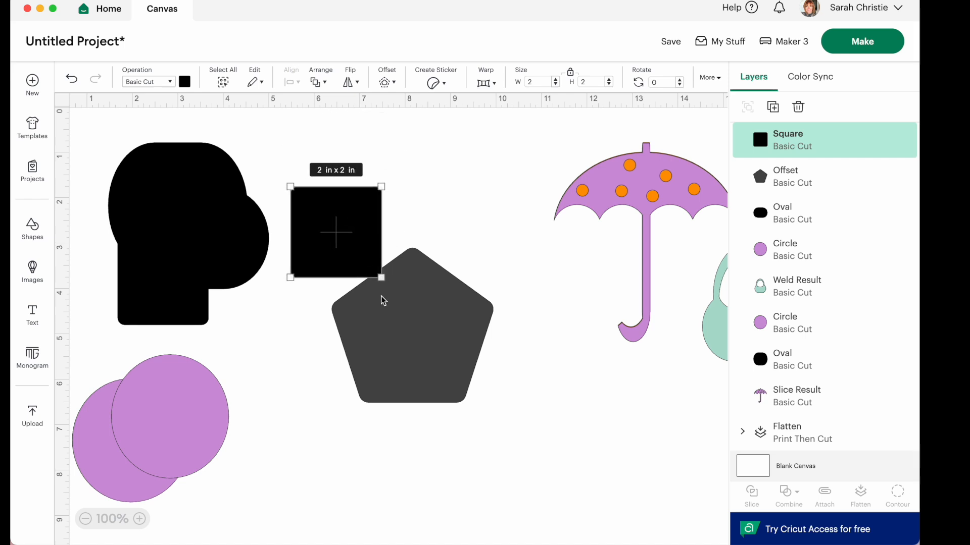
{"action": "left_click_drag", "start_coordinate": [382, 282], "coordinate": [457, 266]}
{"action": "left_click", "coordinate": [396, 406]}
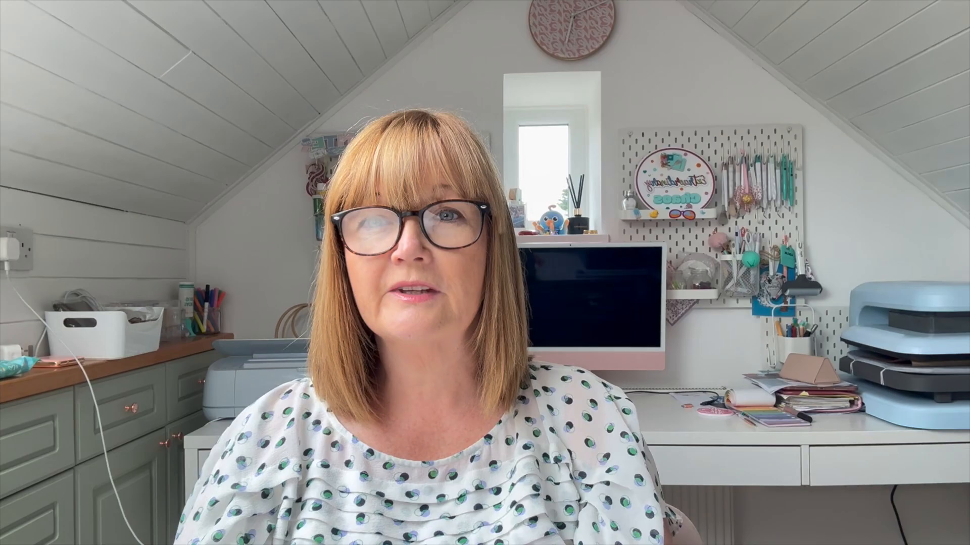
{"action": "left_click", "coordinate": [345, 201]}
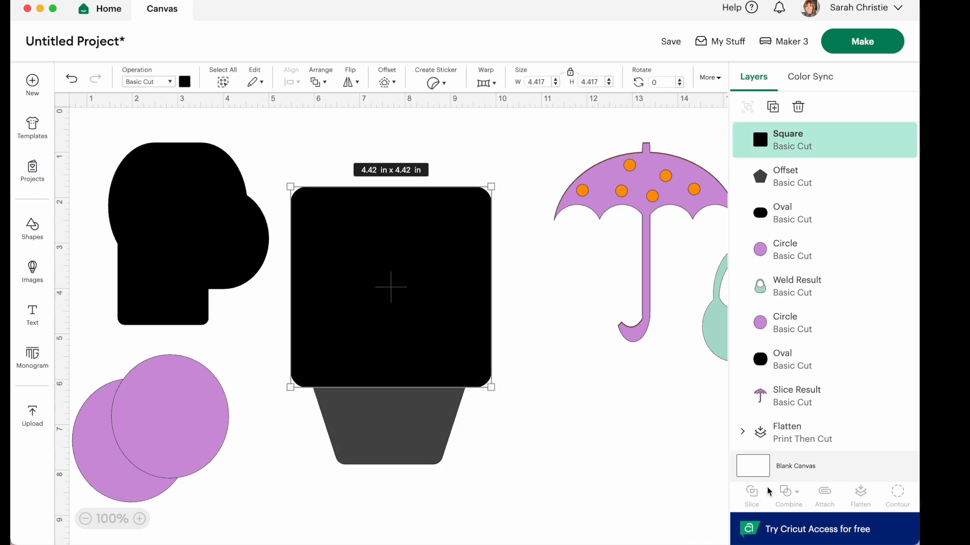
- Slice the pentagon with the large square and delete the leftovers, keeping only the pentagon's lower basket shape
{"action": "left_click_drag", "start_coordinate": [508, 477], "coordinate": [377, 220]}
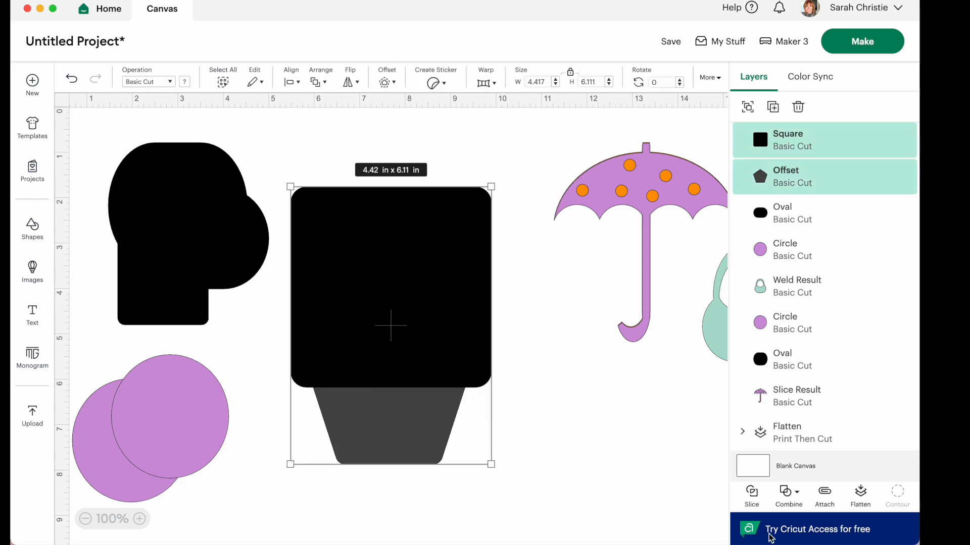
{"action": "left_click", "coordinate": [756, 500]}
{"action": "left_click_drag", "start_coordinate": [390, 460], "coordinate": [489, 529]}
{"action": "left_click", "coordinate": [526, 390]}
{"action": "left_click", "coordinate": [389, 286]}
{"action": "key", "text": "Delete"}
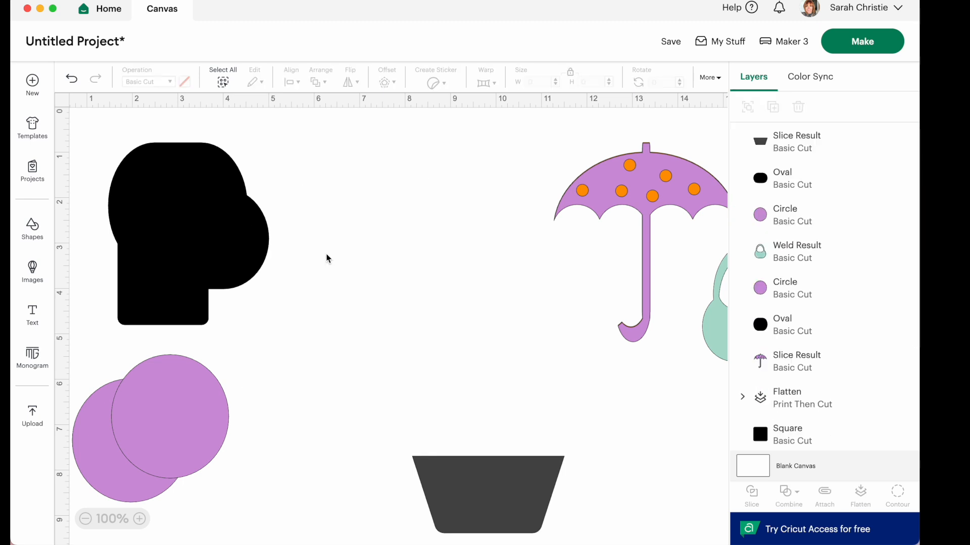
- Move the basket shape up, bring the 2 in black square beside it, and recolour the square orange
{"action": "left_click_drag", "start_coordinate": [476, 490], "coordinate": [450, 307]}
{"action": "left_click_drag", "start_coordinate": [183, 302], "coordinate": [410, 382]}
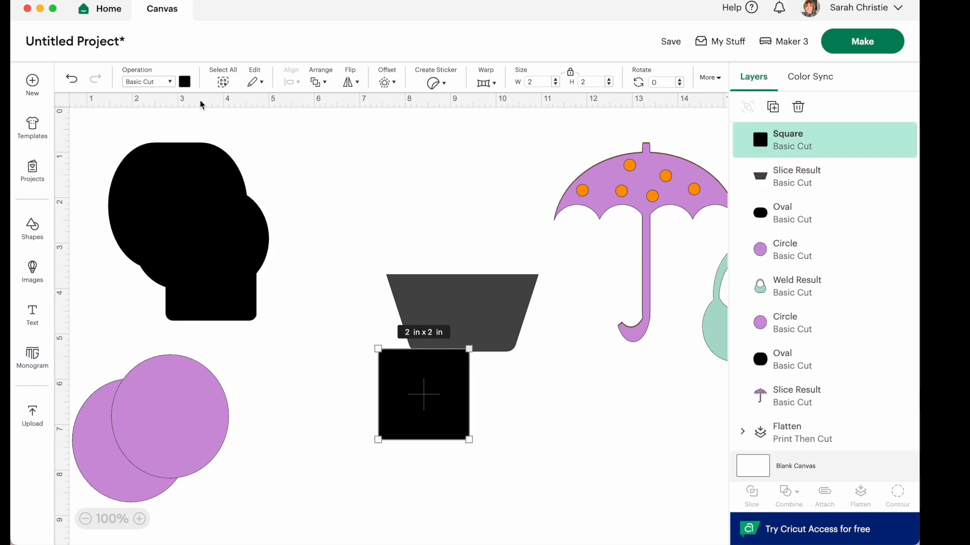
{"action": "left_click", "coordinate": [184, 81]}
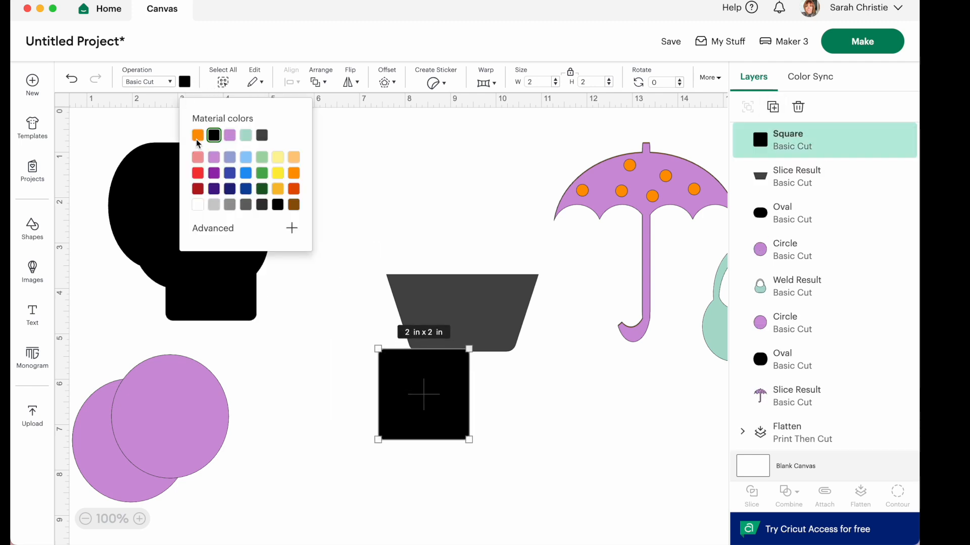
{"action": "left_click", "coordinate": [198, 135]}
- Reshape the orange square into a bar about 0.14 in wide by 1.32 in high, placed mid-basket
{"action": "left_click_drag", "start_coordinate": [399, 392], "coordinate": [451, 335]}
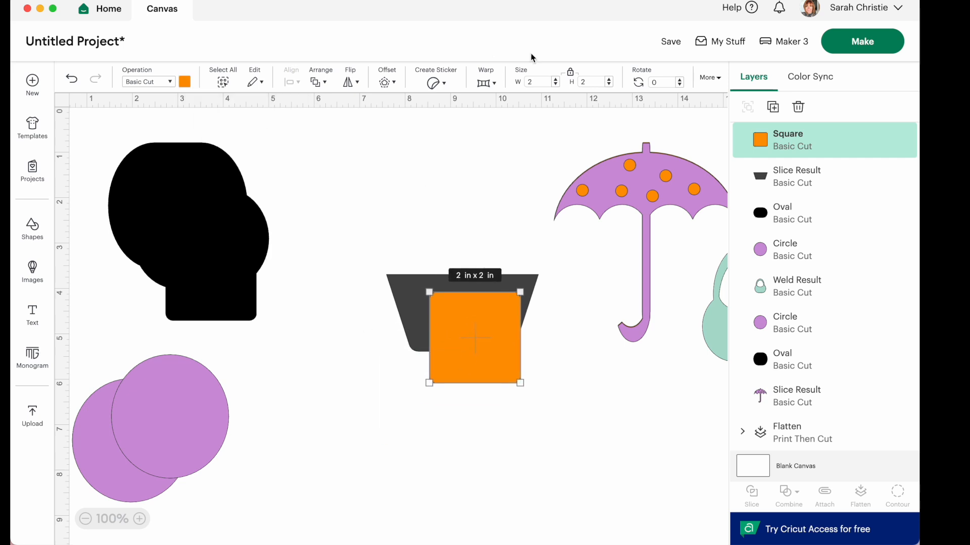
{"action": "left_click_drag", "start_coordinate": [520, 384], "coordinate": [437, 362]}
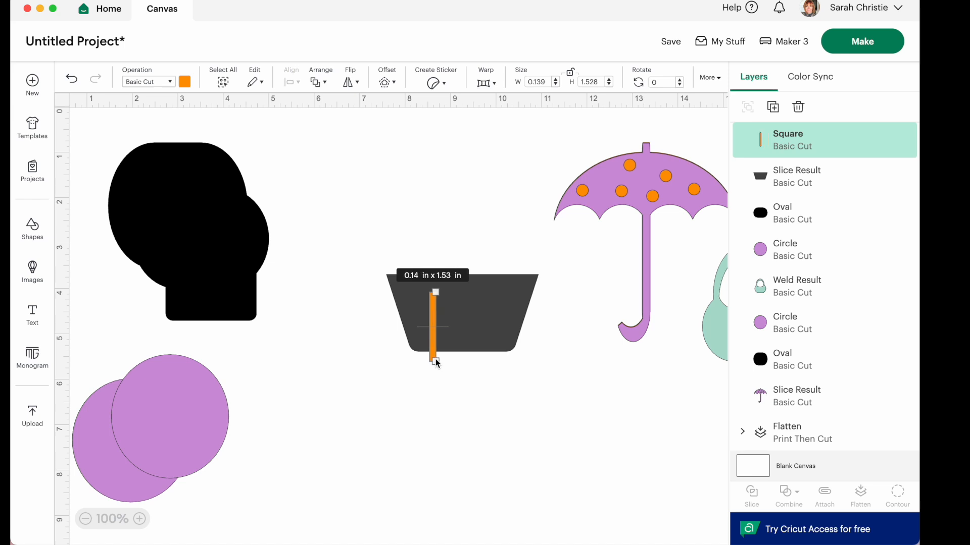
{"action": "left_click_drag", "start_coordinate": [433, 317], "coordinate": [461, 310]}
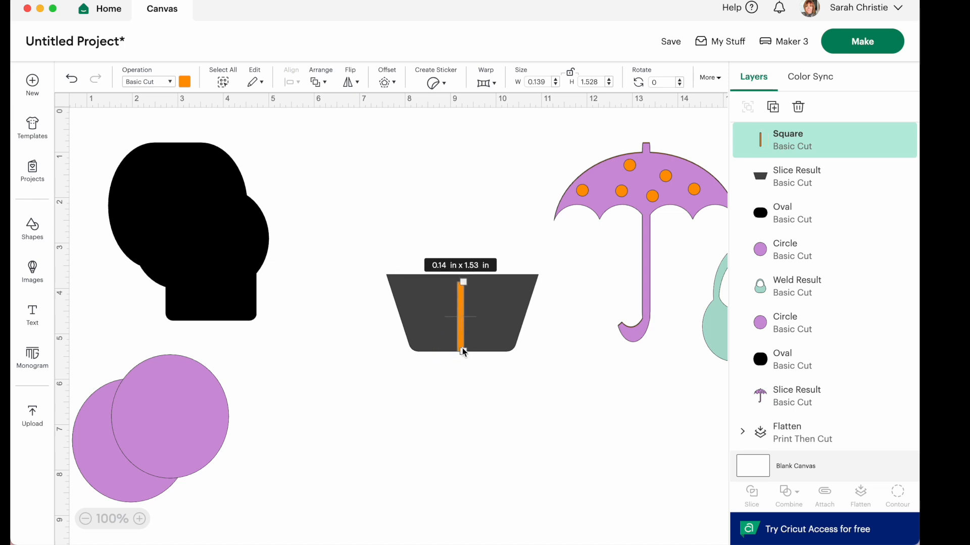
- Duplicate the orange bar twice and space the copies out towards the basket's right side
{"action": "left_click", "coordinate": [772, 106]}
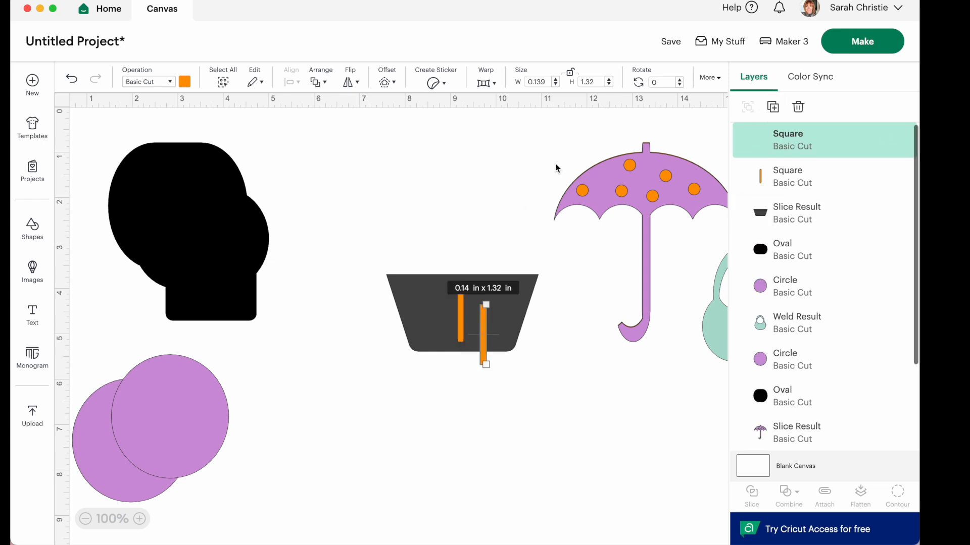
{"action": "left_click", "coordinate": [478, 333]}
{"action": "left_click_drag", "start_coordinate": [484, 342], "coordinate": [481, 316]}
{"action": "left_click", "coordinate": [772, 106]}
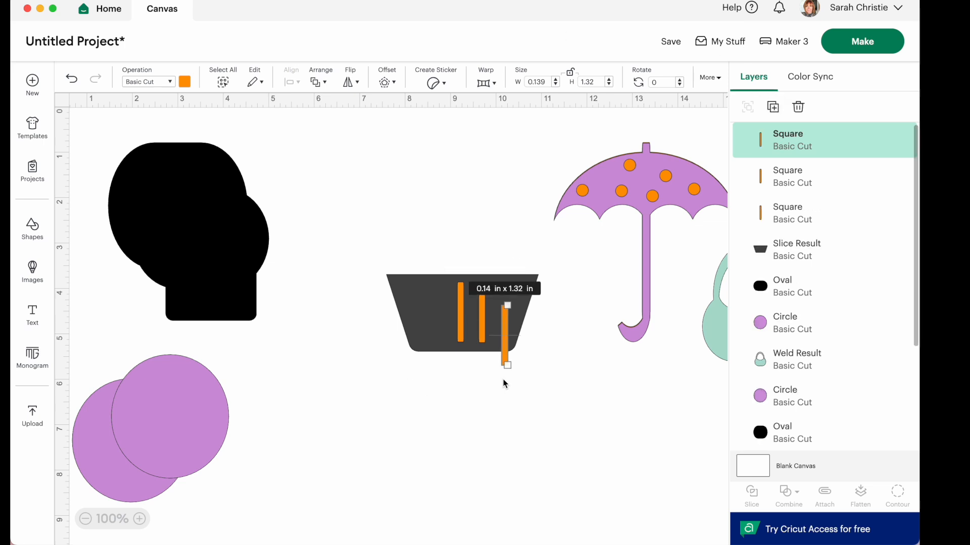
{"action": "left_click_drag", "start_coordinate": [505, 360], "coordinate": [503, 331]}
- Move the basket clear of the bars, then duplicate the orange bars leftwards to form a row of six
{"action": "left_click_drag", "start_coordinate": [415, 295], "coordinate": [364, 149]}
{"action": "left_click_drag", "start_coordinate": [532, 351], "coordinate": [406, 275]}
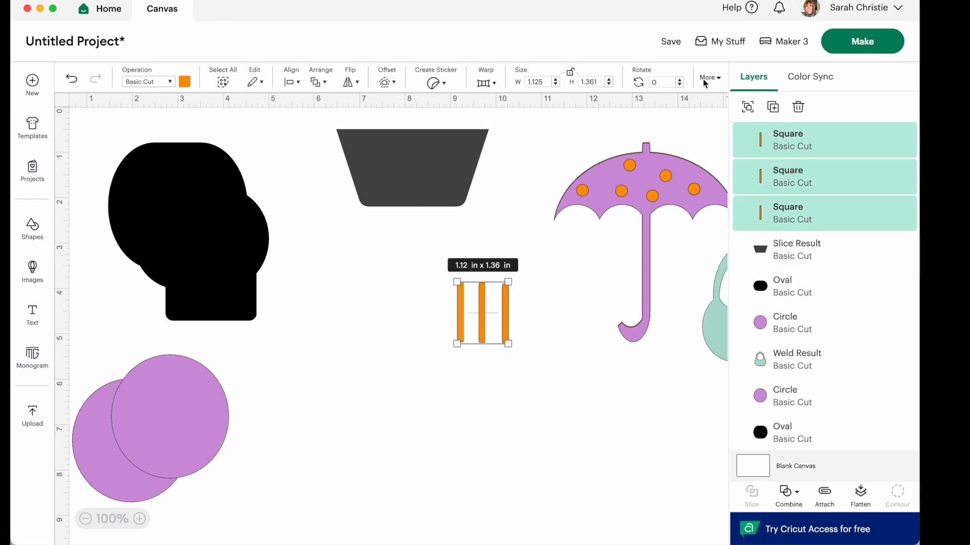
{"action": "left_click", "coordinate": [773, 107]}
{"action": "left_click_drag", "start_coordinate": [499, 336], "coordinate": [439, 325]}
{"action": "left_click_drag", "start_coordinate": [547, 371], "coordinate": [444, 287]}
{"action": "left_click_drag", "start_coordinate": [484, 335], "coordinate": [423, 335]}
{"action": "left_click_drag", "start_coordinate": [526, 348], "coordinate": [402, 323]}
{"action": "left_click", "coordinate": [518, 362]}
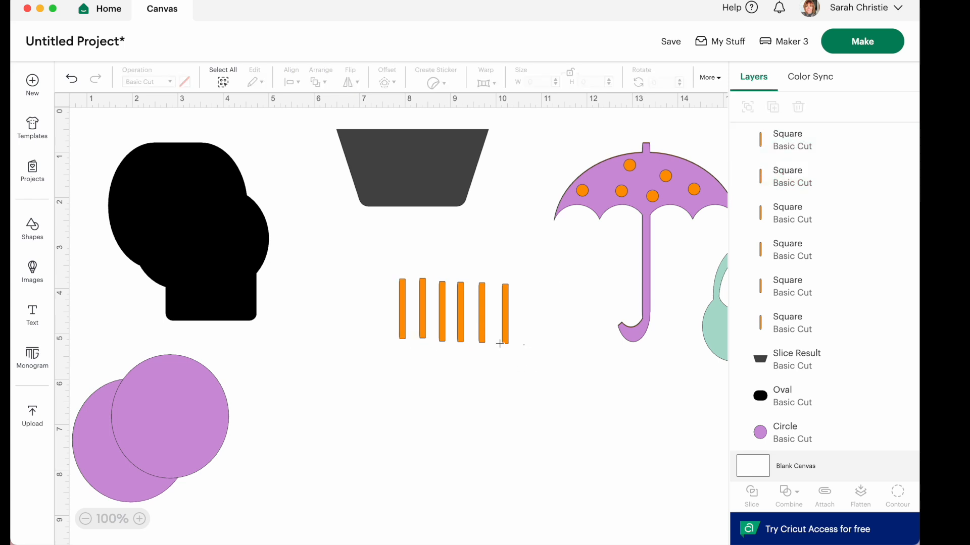
- Try to align the six orange bars with Center Horizontally and undo the alignment
{"action": "left_click_drag", "start_coordinate": [524, 346], "coordinate": [371, 275]}
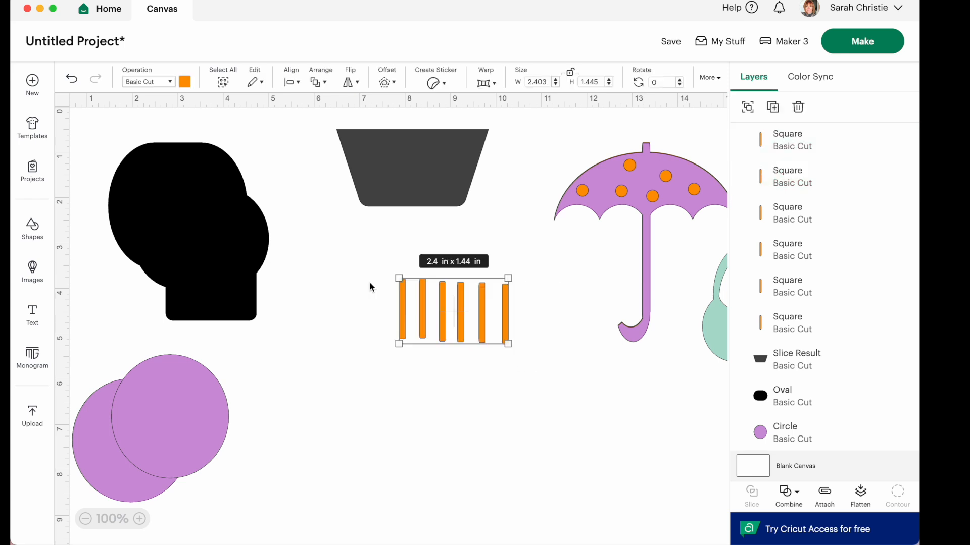
{"action": "left_click", "coordinate": [298, 83]}
{"action": "left_click", "coordinate": [306, 150]}
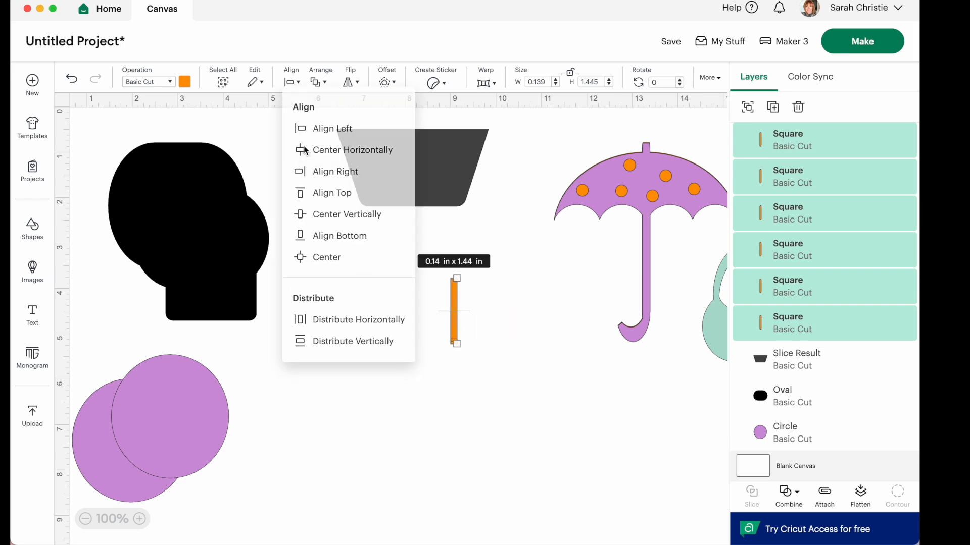
{"action": "left_click", "coordinate": [67, 77]}
- Align the bottom edges of the six orange bars
{"action": "left_click_drag", "start_coordinate": [528, 353], "coordinate": [361, 252]}
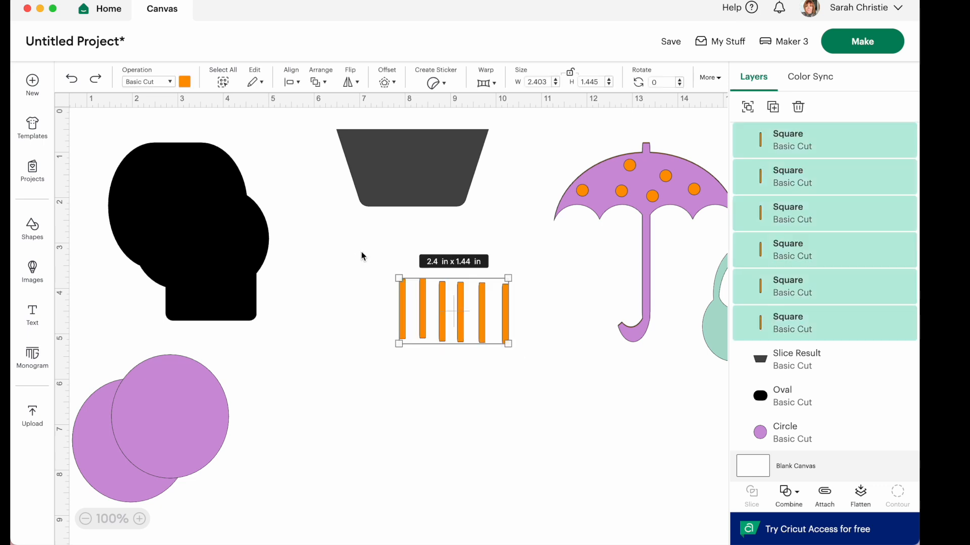
{"action": "left_click", "coordinate": [292, 81]}
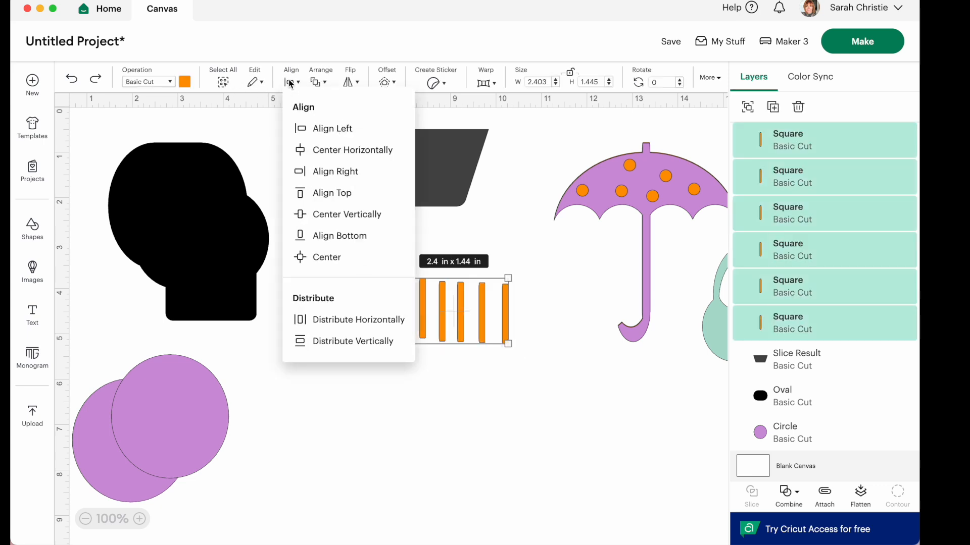
{"action": "left_click", "coordinate": [308, 236]}
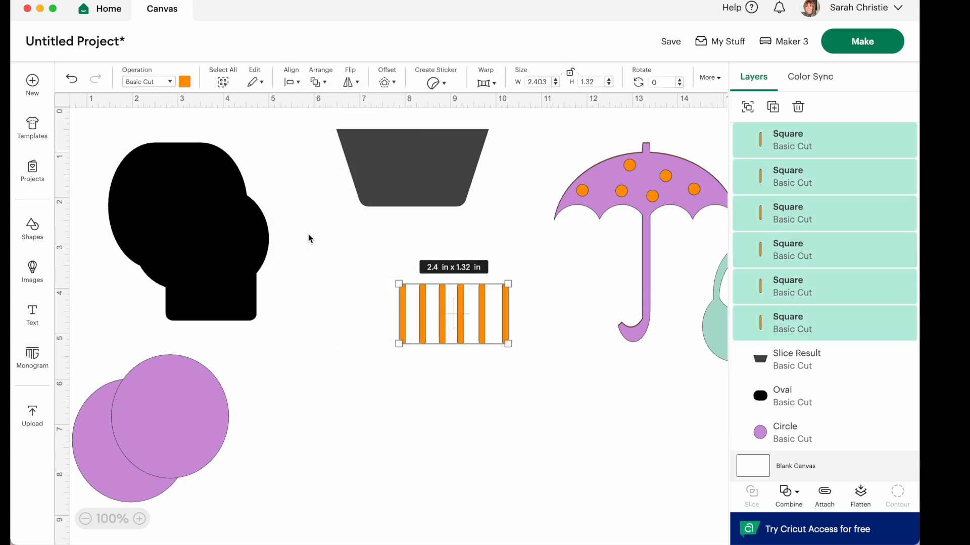
{"action": "left_click", "coordinate": [315, 330]}
- Weld the six orange bars into one shape
{"action": "left_click_drag", "start_coordinate": [354, 298], "coordinate": [553, 343]}
{"action": "left_click", "coordinate": [517, 438]}
{"action": "left_click_drag", "start_coordinate": [538, 387], "coordinate": [390, 282]}
{"action": "left_click", "coordinate": [777, 494]}
{"action": "left_click", "coordinate": [787, 492]}
{"action": "left_click", "coordinate": [798, 354]}
- Scale the welded bars to about 2.12 by 1.07 in, centre them on the basket, and place a duplicate of both below
{"action": "left_click_drag", "start_coordinate": [445, 331], "coordinate": [424, 335]}
{"action": "left_click_drag", "start_coordinate": [402, 179], "coordinate": [417, 232]}
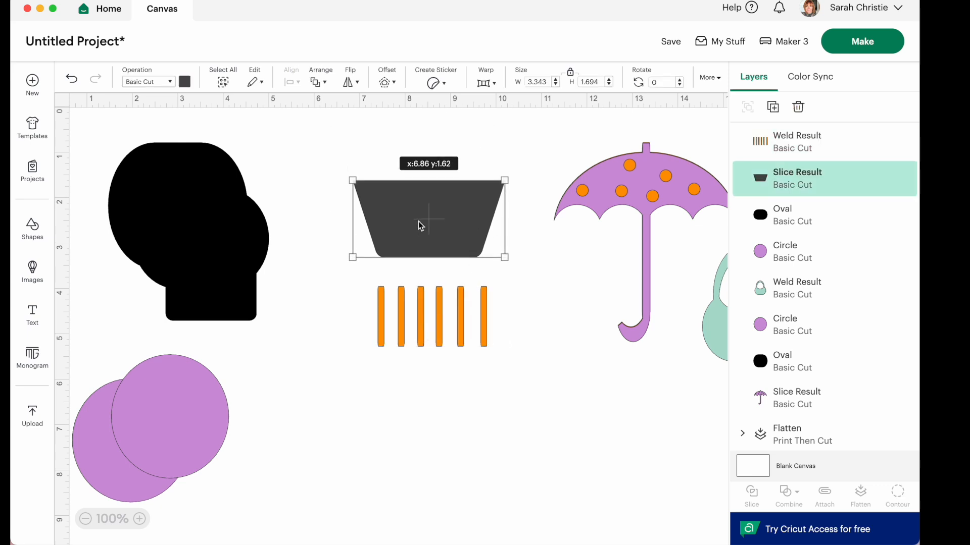
{"action": "left_click", "coordinate": [437, 338]}
{"action": "left_click_drag", "start_coordinate": [490, 348], "coordinate": [472, 343]}
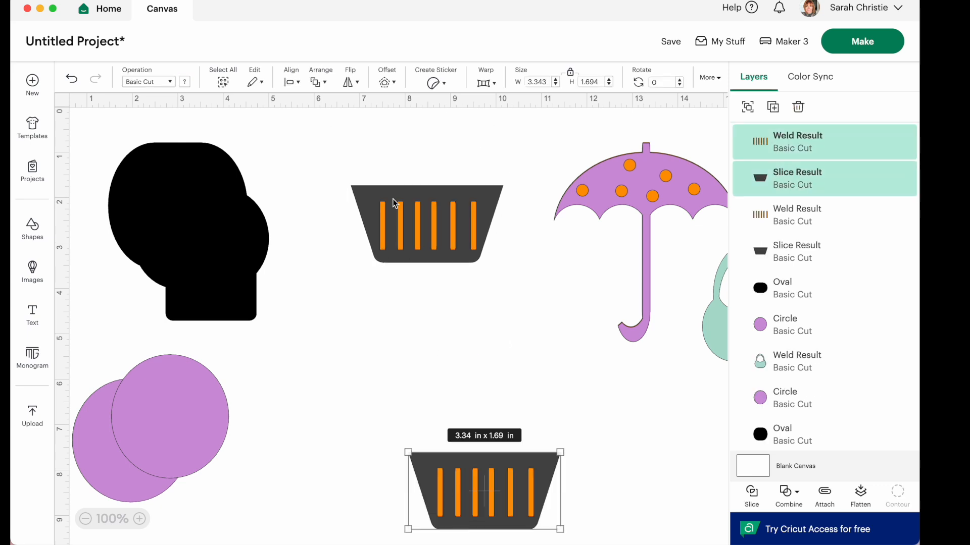
- Slice the bars out of the upper basket and delete the loose bars, keeping the slotted basket in its original area
{"action": "left_click", "coordinate": [395, 203]}
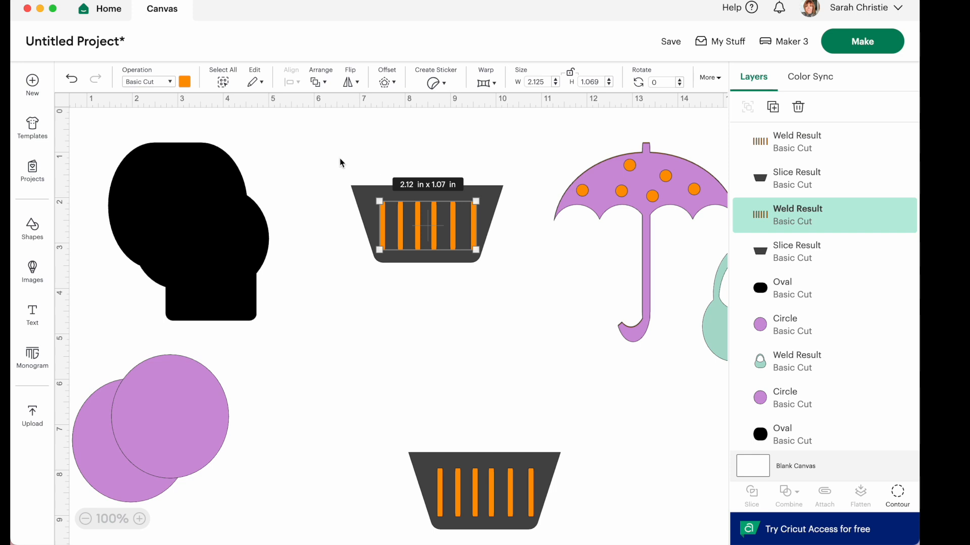
{"action": "left_click_drag", "start_coordinate": [340, 163], "coordinate": [506, 266]}
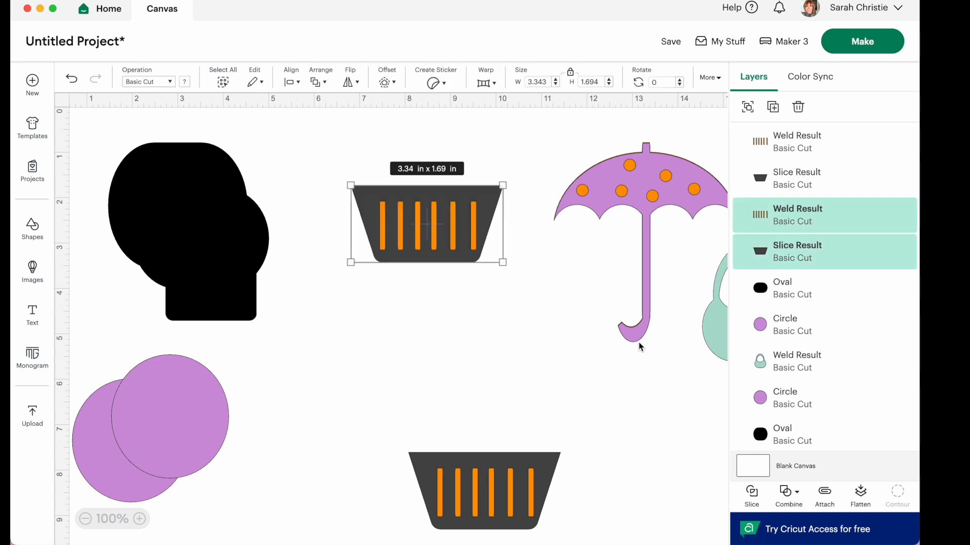
{"action": "left_click", "coordinate": [751, 491]}
{"action": "left_click_drag", "start_coordinate": [374, 190], "coordinate": [407, 308]}
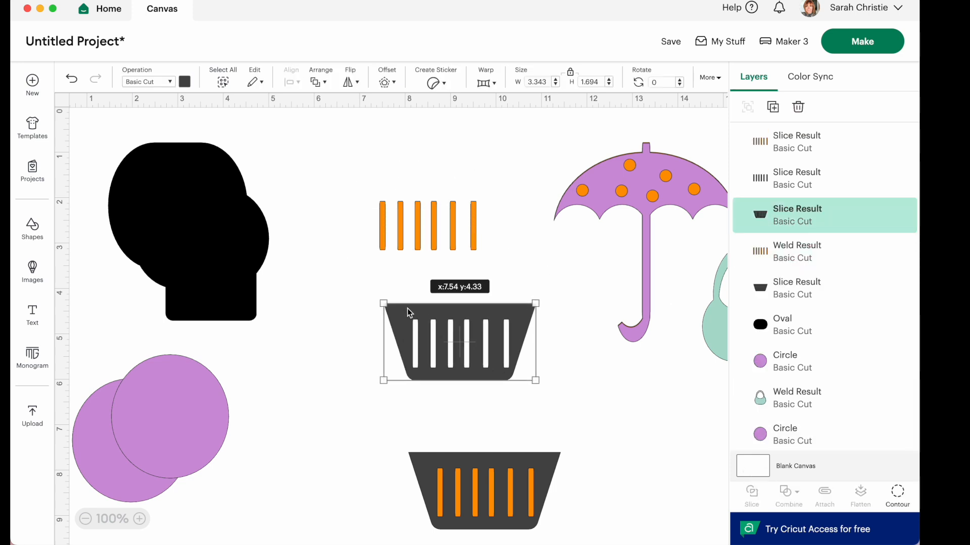
{"action": "left_click_drag", "start_coordinate": [344, 192], "coordinate": [488, 236]}
{"action": "key", "text": "Delete"}
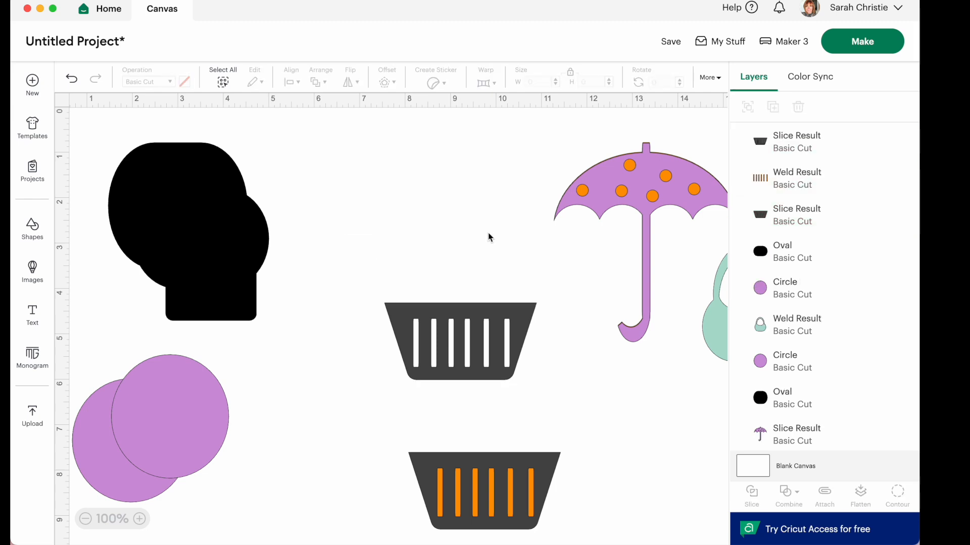
{"action": "left_click_drag", "start_coordinate": [449, 358], "coordinate": [411, 235]}
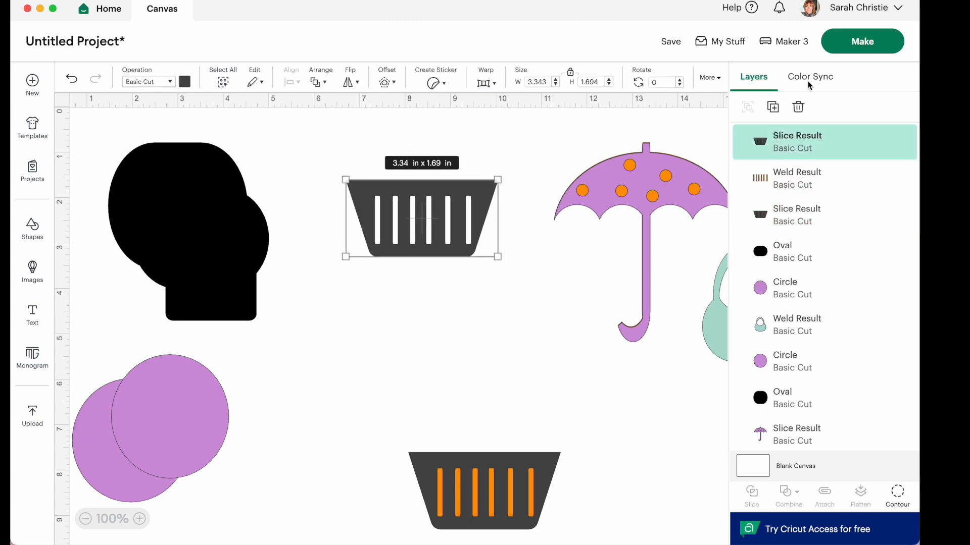
- Move the slotted basket down and place a black oval behind its rim, resized to about 3.35 by 0.99 in
{"action": "left_click", "coordinate": [773, 109]}
{"action": "key", "text": "Delete"}
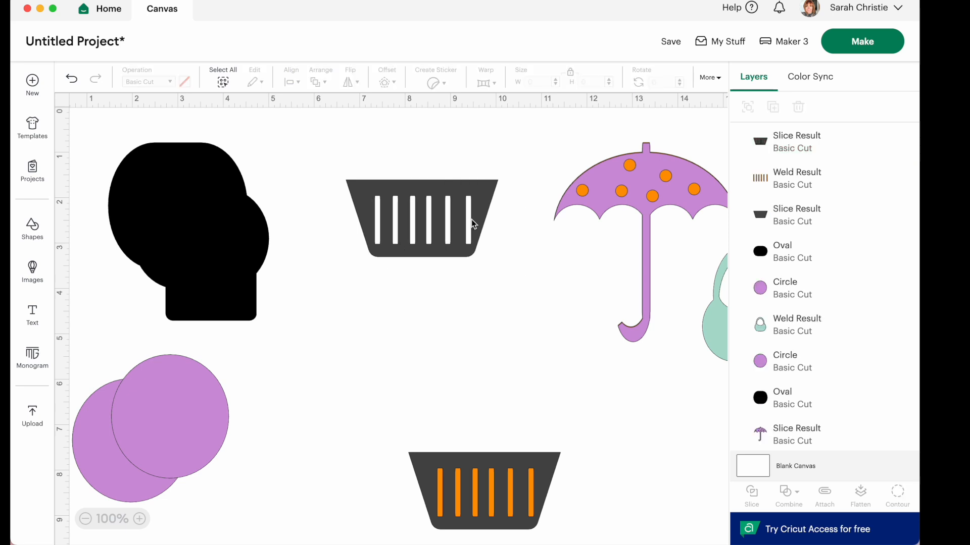
{"action": "left_click_drag", "start_coordinate": [402, 209], "coordinate": [410, 291]}
{"action": "left_click_drag", "start_coordinate": [193, 268], "coordinate": [416, 293]}
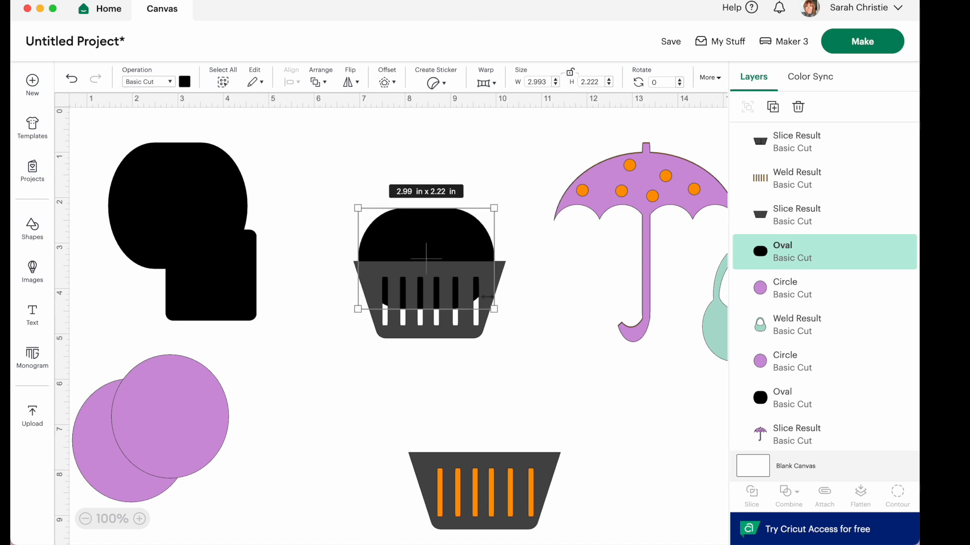
{"action": "left_click_drag", "start_coordinate": [495, 314], "coordinate": [506, 293]}
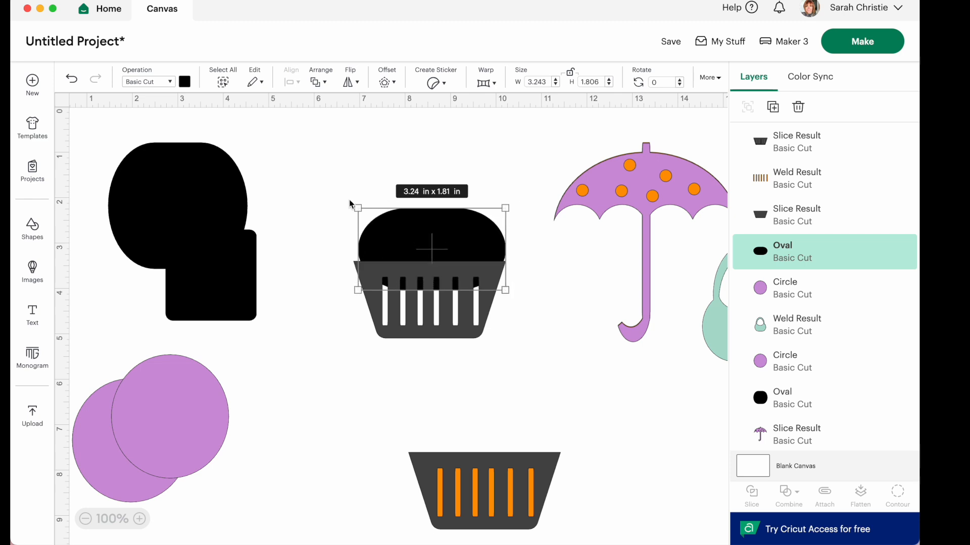
{"action": "left_click_drag", "start_coordinate": [357, 211], "coordinate": [353, 238]}
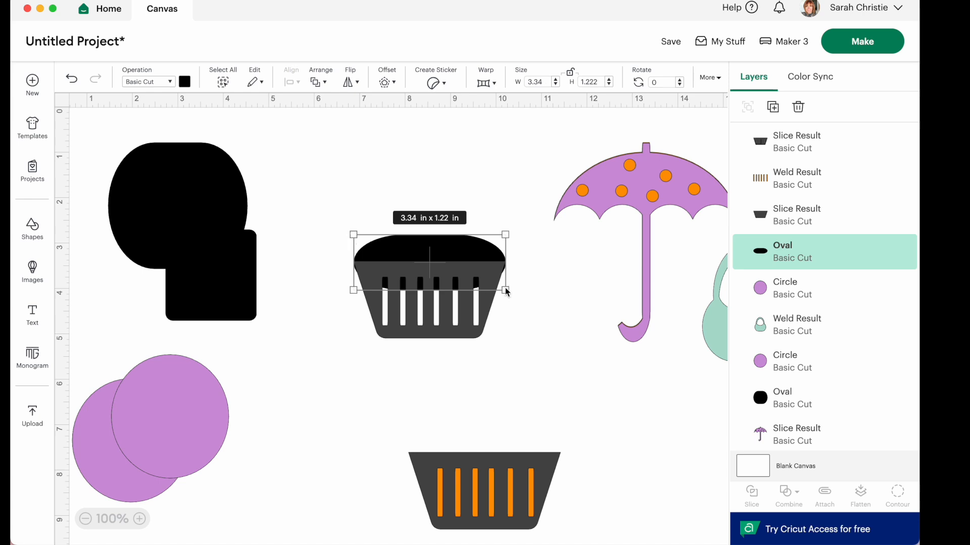
{"action": "left_click_drag", "start_coordinate": [505, 293], "coordinate": [507, 284]}
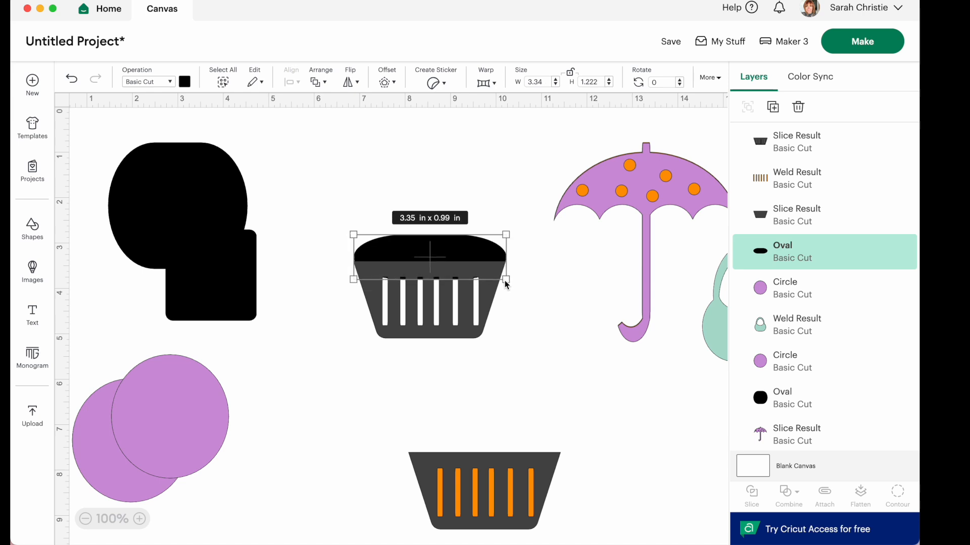
- Duplicate the flattened oval and centre the copy above it as the middle frosting tier, resized to about 2.65 by 1.11 in
{"action": "left_click", "coordinate": [771, 107]}
{"action": "mouse_move", "coordinate": [427, 259]}
{"action": "left_mouse_down"}
{"action": "mouse_move", "coordinate": [427, 231]}
{"action": "mouse_move", "coordinate": [427, 255]}
{"action": "left_mouse_up"}
{"action": "left_click_drag", "start_coordinate": [472, 283], "coordinate": [462, 243]}
{"action": "left_click_drag", "start_coordinate": [520, 262], "coordinate": [490, 258]}
- Duplicate the middle oval and centre the copy above it as the top frosting tier, resized to about 2.08 by 1.01 in
{"action": "left_click", "coordinate": [772, 107]}
{"action": "left_click_drag", "start_coordinate": [425, 226], "coordinate": [430, 192]}
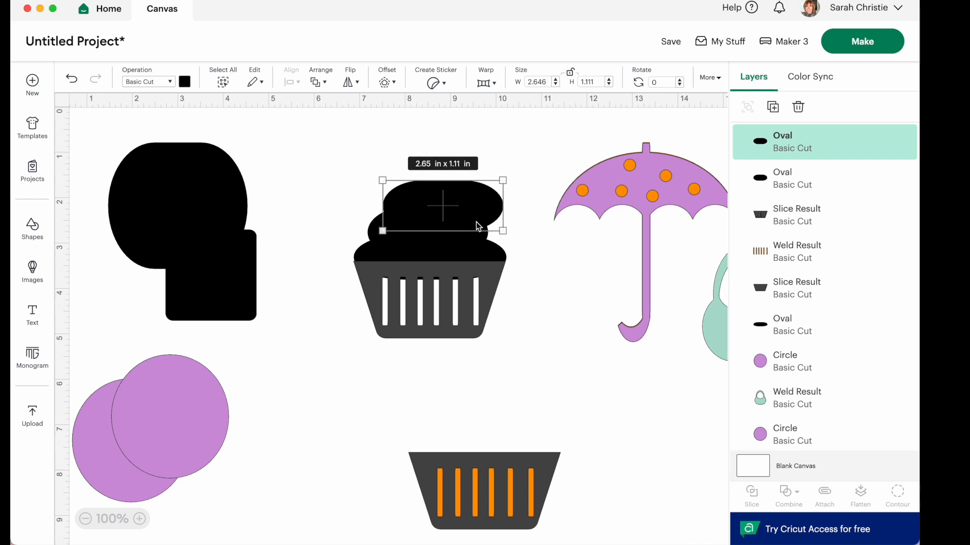
{"action": "left_click_drag", "start_coordinate": [505, 237], "coordinate": [476, 226]}
{"action": "left_click_drag", "start_coordinate": [447, 200], "coordinate": [447, 202]}
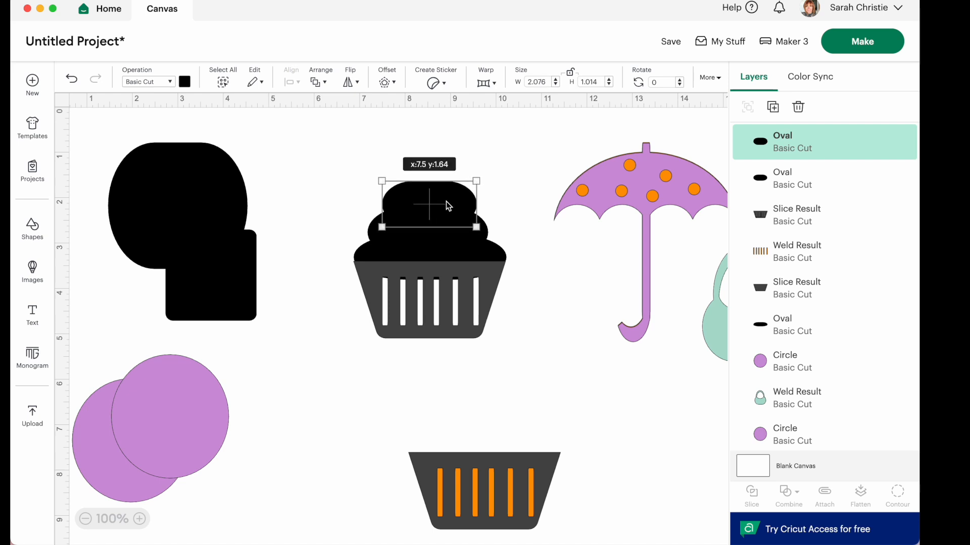
- Duplicate the three frosting ovals and slotted basket together, and place the spare set beside the orange-barred basket
{"action": "left_click", "coordinate": [351, 178]}
{"action": "left_click_drag", "start_coordinate": [407, 294], "coordinate": [407, 296]}
{"action": "left_click", "coordinate": [331, 184]}
{"action": "left_click_drag", "start_coordinate": [329, 173], "coordinate": [516, 339]}
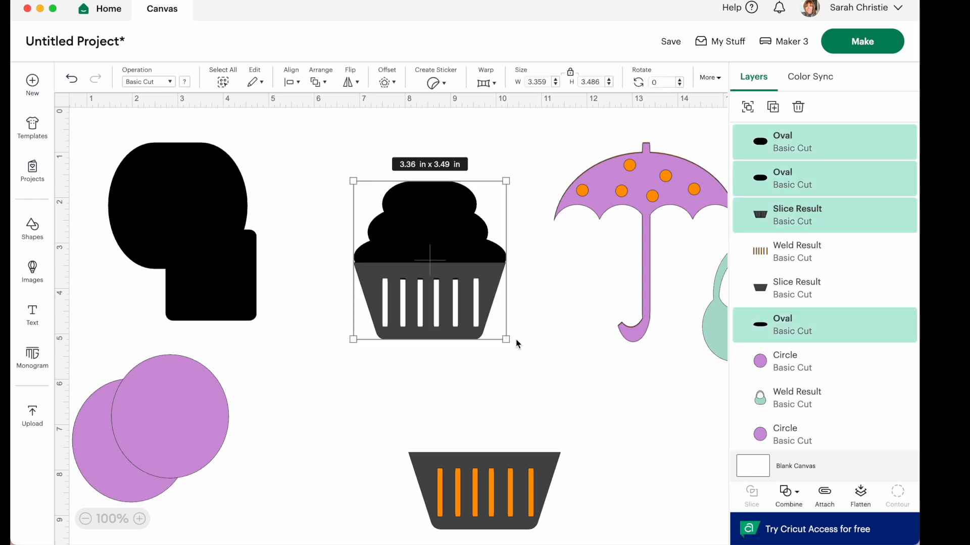
{"action": "left_click", "coordinate": [773, 107]}
{"action": "left_click_drag", "start_coordinate": [461, 328], "coordinate": [671, 483]}
{"action": "left_click_drag", "start_coordinate": [329, 159], "coordinate": [509, 323]}
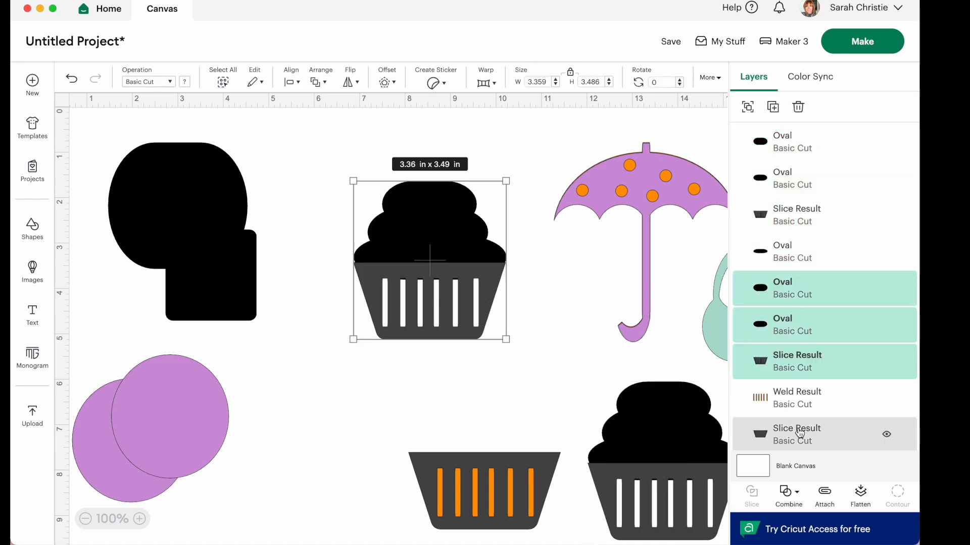
{"action": "left_click", "coordinate": [788, 492]}
{"action": "left_click", "coordinate": [783, 352]}
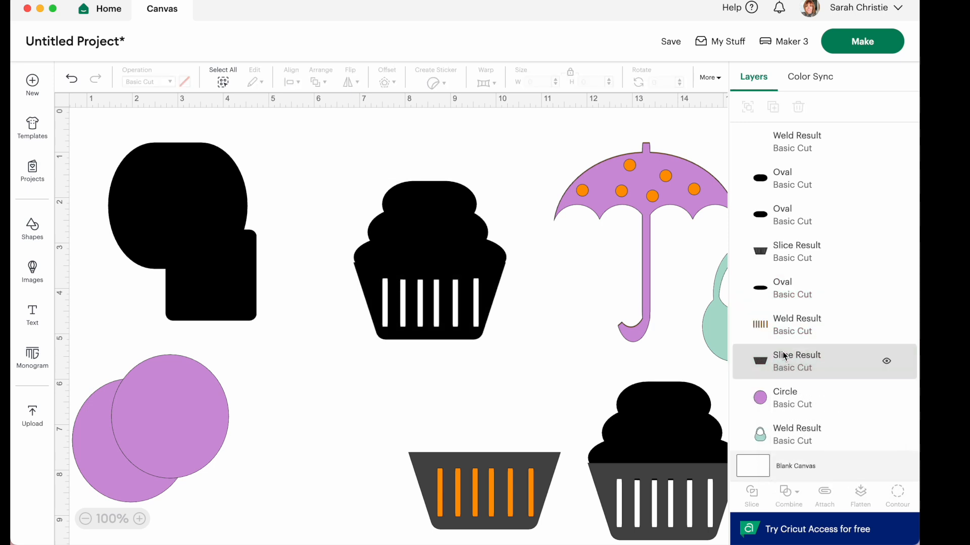
{"action": "left_click", "coordinate": [70, 78]}
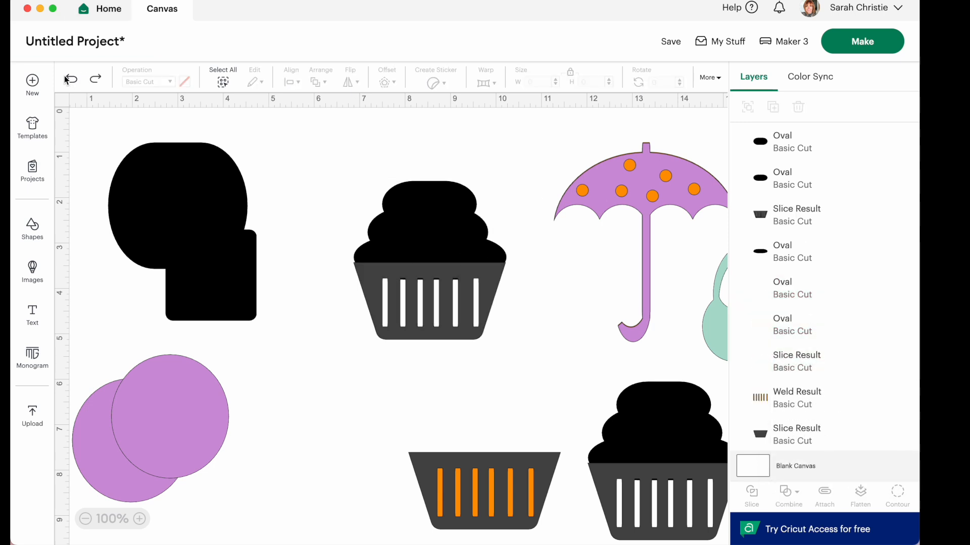
- Widen the lowest frosting oval slightly past the basket rim and weld the upper ovals and basket into one cupcake
{"action": "left_click", "coordinate": [358, 268]}
{"action": "left_click_drag", "start_coordinate": [353, 282], "coordinate": [352, 283]}
{"action": "left_click", "coordinate": [302, 238]}
{"action": "left_click_drag", "start_coordinate": [330, 172], "coordinate": [525, 329]}
{"action": "left_click", "coordinate": [787, 498]}
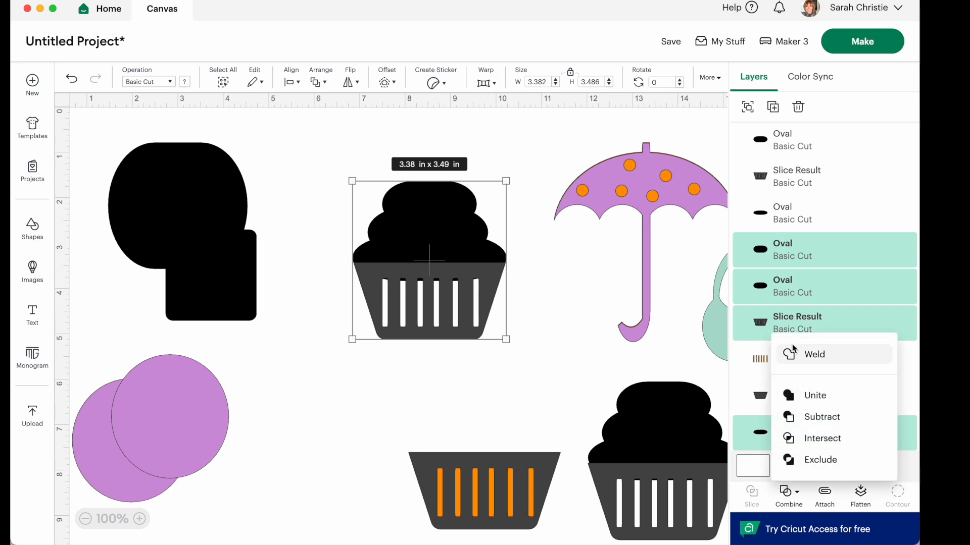
{"action": "left_click", "coordinate": [808, 353]}
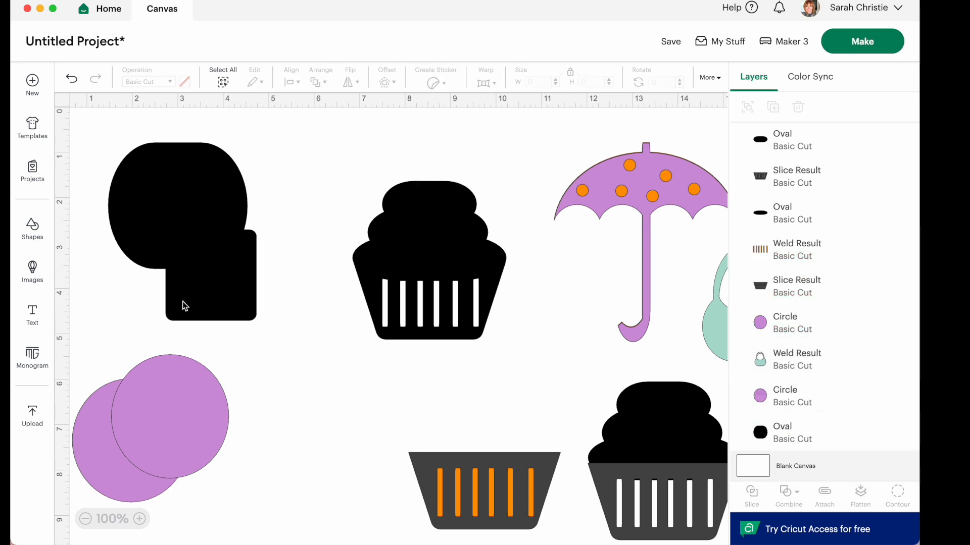
- Place a small purple circle on top of the cupcake as a cherry and weld it to the cupcake
{"action": "left_click_drag", "start_coordinate": [153, 399], "coordinate": [253, 398]}
{"action": "left_click_drag", "start_coordinate": [328, 479], "coordinate": [425, 183]}
{"action": "left_click_drag", "start_coordinate": [347, 132], "coordinate": [524, 352]}
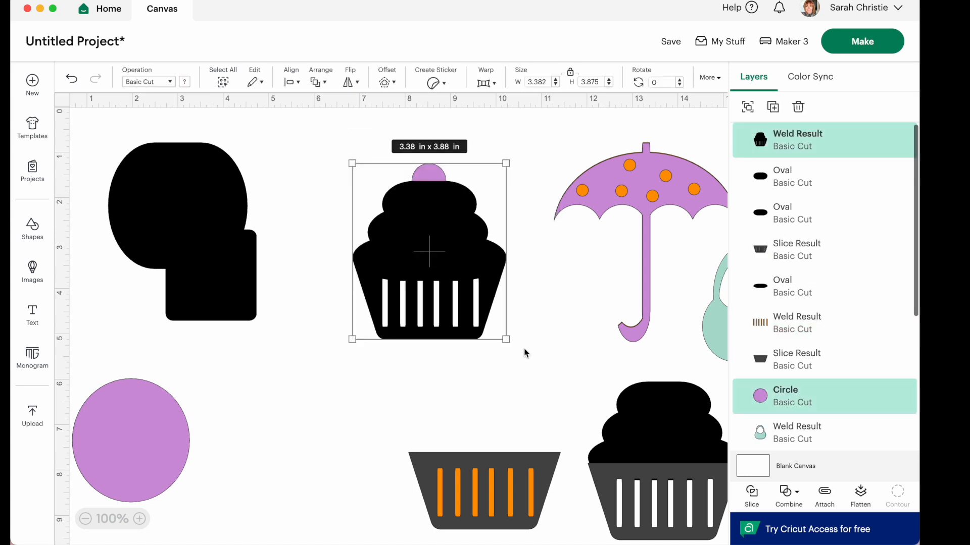
{"action": "left_click", "coordinate": [790, 493]}
{"action": "left_click", "coordinate": [798, 355]}
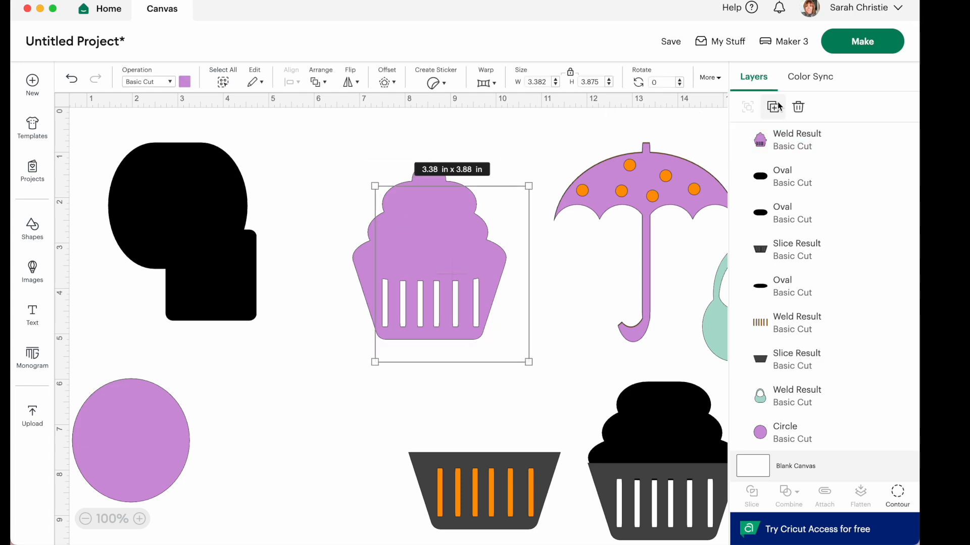
- Duplicate the purple cupcake and hide all contours in the copy to make it solid
{"action": "left_click", "coordinate": [772, 106]}
{"action": "left_click_drag", "start_coordinate": [404, 276], "coordinate": [400, 246]}
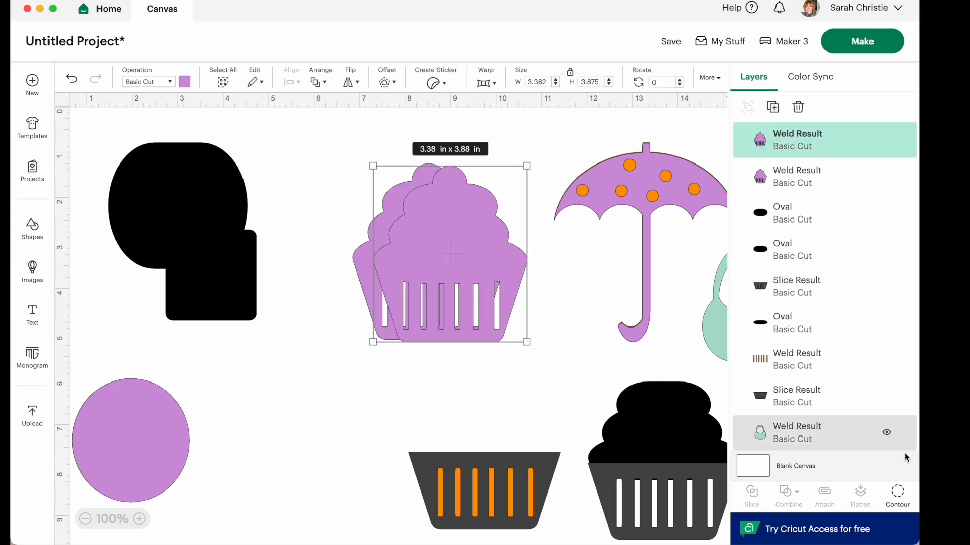
{"action": "left_click", "coordinate": [898, 493]}
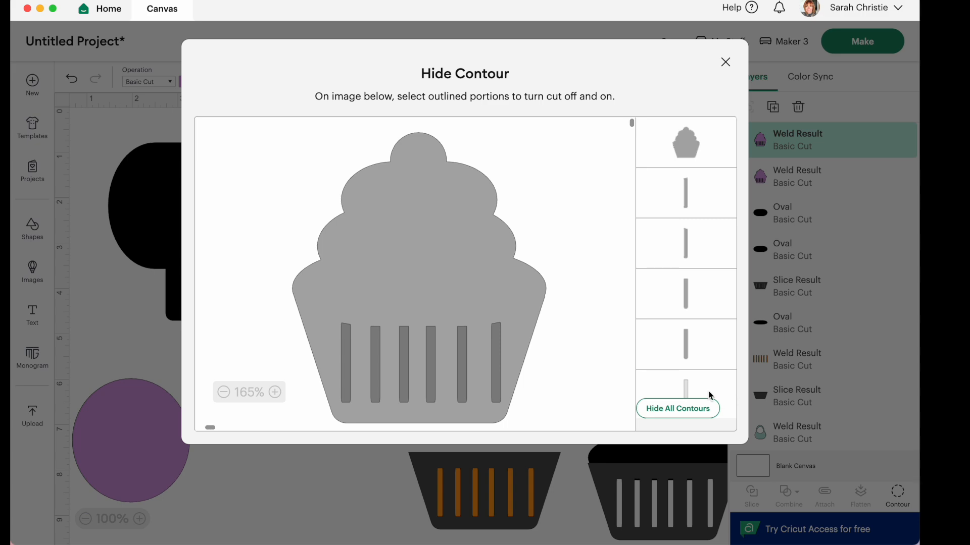
{"action": "left_click", "coordinate": [687, 410]}
{"action": "left_click", "coordinate": [725, 62]}
- Align the solid cupcake with the slotted one, send it to the back and colour it orange
{"action": "left_click_drag", "start_coordinate": [454, 250], "coordinate": [432, 247]}
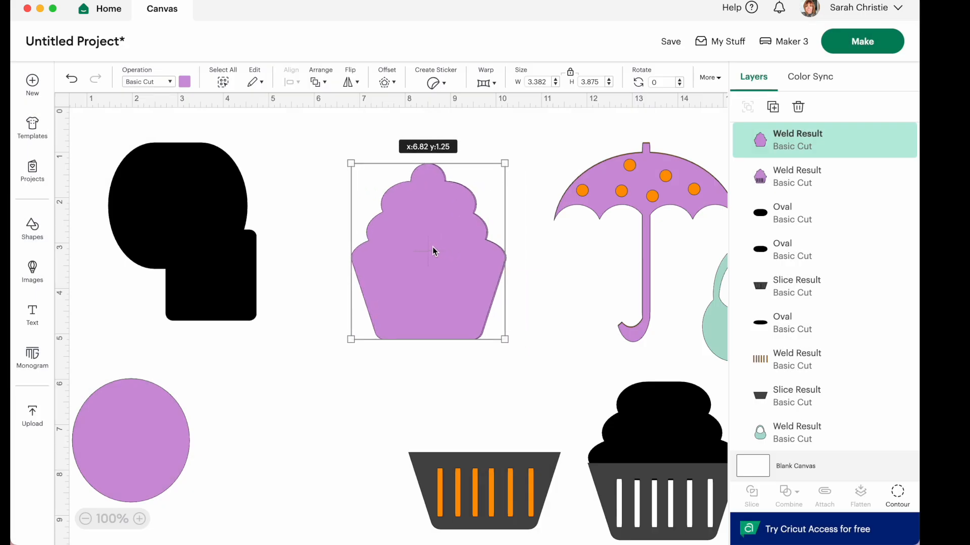
{"action": "right_click", "coordinate": [433, 247]}
{"action": "left_click", "coordinate": [462, 335]}
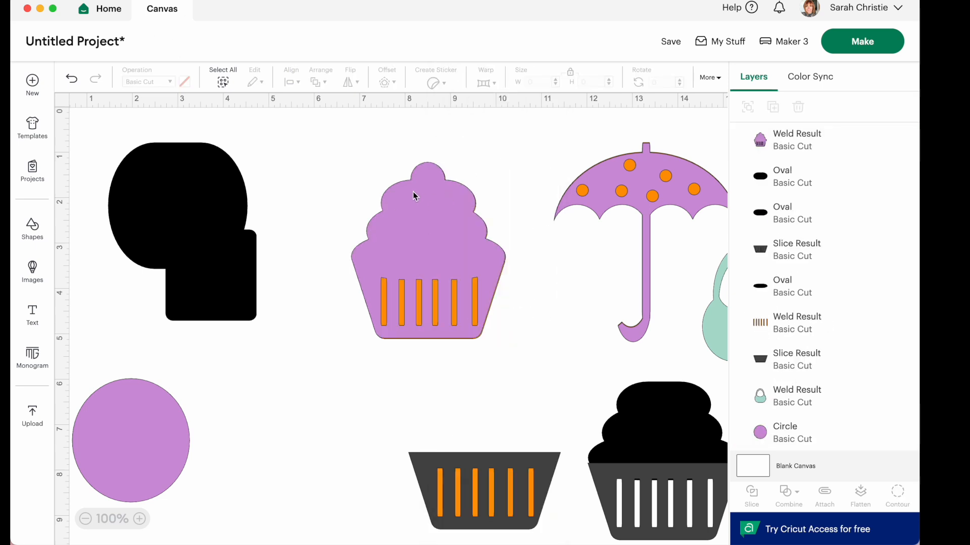
- Separate the two cupcakes, moving the solid orange one beside the umbrella and the slotted purple one into open space
{"action": "left_click", "coordinate": [415, 217]}
{"action": "left_click_drag", "start_coordinate": [415, 217], "coordinate": [357, 238]}
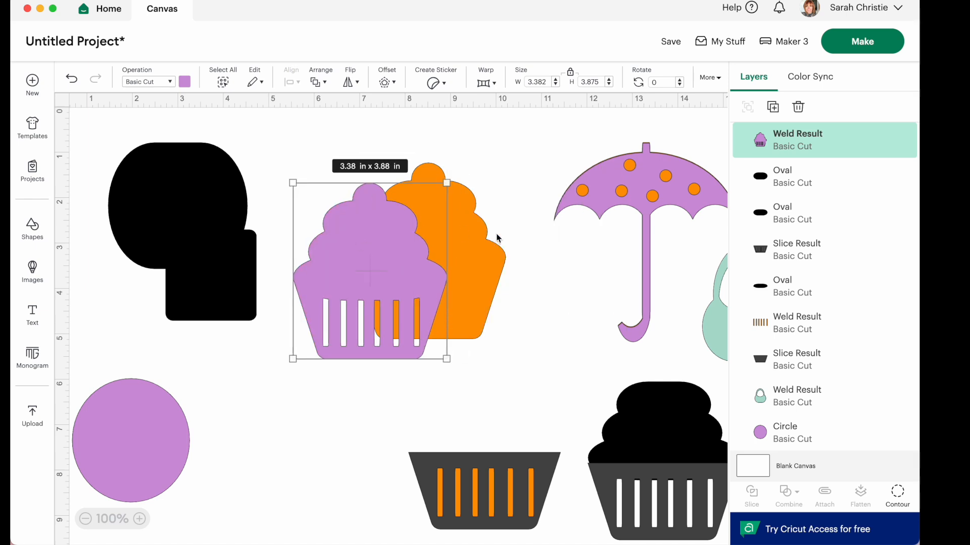
{"action": "left_click_drag", "start_coordinate": [497, 238], "coordinate": [645, 273]}
{"action": "left_click_drag", "start_coordinate": [431, 262], "coordinate": [459, 224]}
- Duplicate the remaining purple circle, colour the copy orange and flatten it into a thin oval
{"action": "left_click", "coordinate": [79, 456]}
{"action": "left_click_drag", "start_coordinate": [117, 443], "coordinate": [208, 441]}
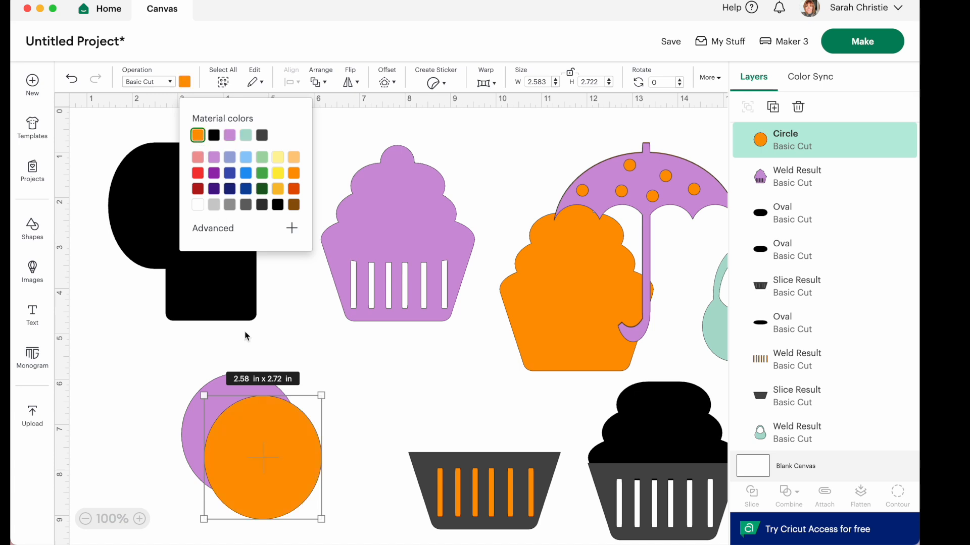
{"action": "left_click_drag", "start_coordinate": [267, 462], "coordinate": [423, 270]}
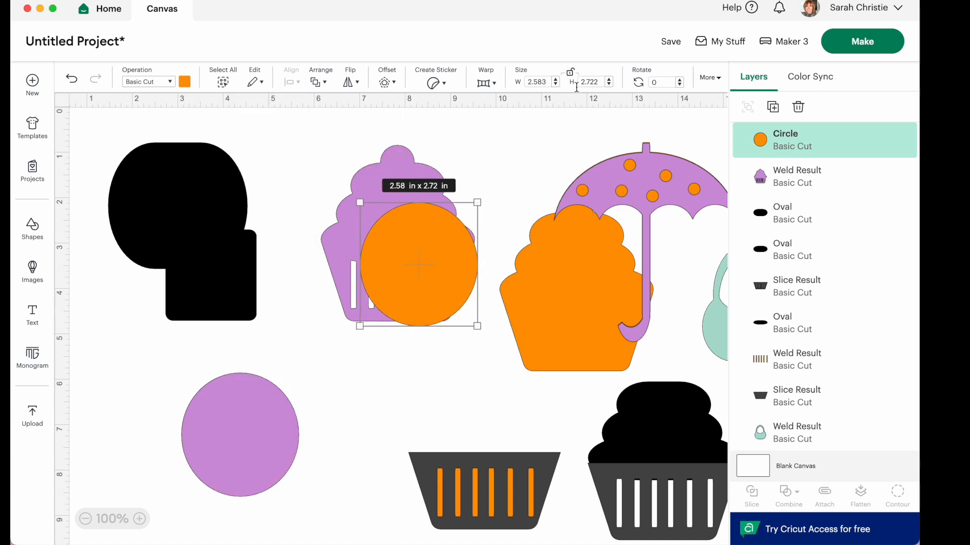
{"action": "left_click_drag", "start_coordinate": [479, 329], "coordinate": [158, 428]}
- Duplicate the purple circle and position one of the circles so it overlaps the upper part of the orange oval
{"action": "left_click_drag", "start_coordinate": [253, 447], "coordinate": [152, 266]}
{"action": "left_click", "coordinate": [773, 108]}
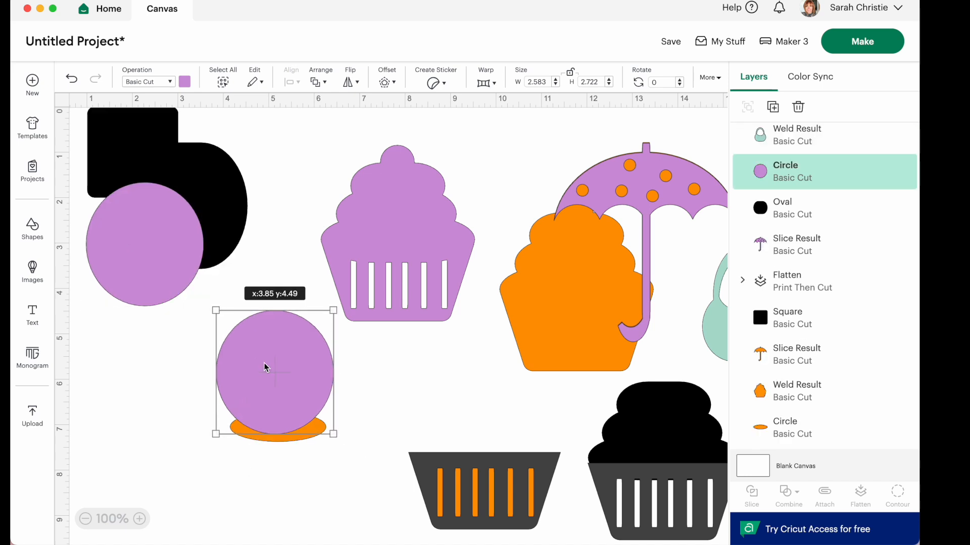
{"action": "left_click_drag", "start_coordinate": [264, 363], "coordinate": [265, 363]}
- Slice the purple circle and orange oval, and pull the loose overlap piece away to leave an orange crescent
{"action": "left_click", "coordinate": [320, 483]}
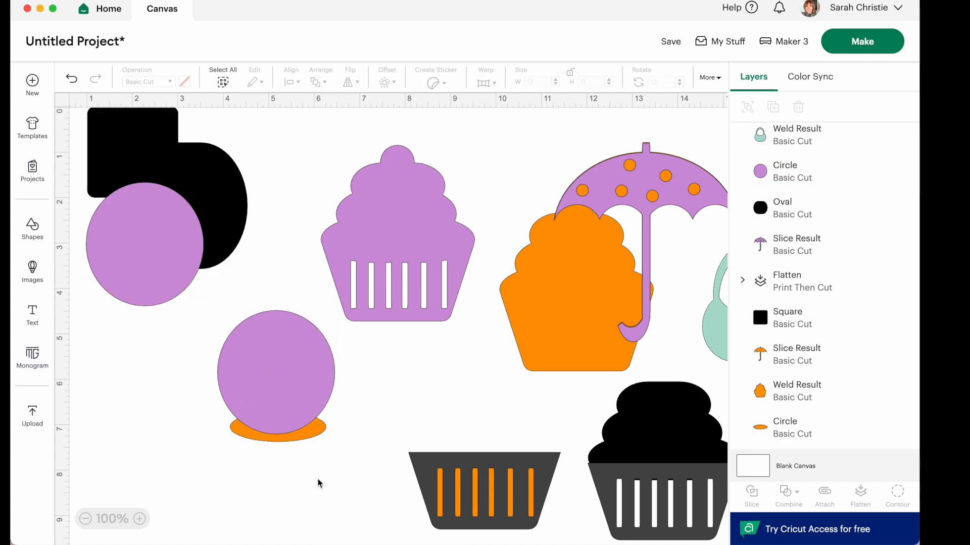
{"action": "left_click_drag", "start_coordinate": [324, 473], "coordinate": [223, 371]}
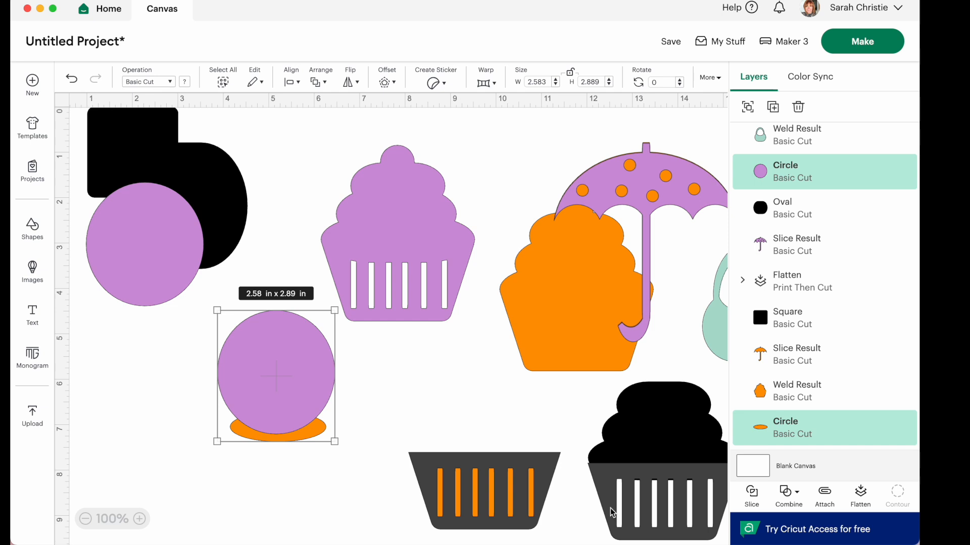
{"action": "left_click", "coordinate": [747, 497]}
{"action": "left_click_drag", "start_coordinate": [243, 437], "coordinate": [232, 505]}
- Place the orange crescent just above the cupcake's lowest frosting tier and flatten it to about 2.07 by 0.25 in with proportions unlocked
{"action": "left_click_drag", "start_coordinate": [265, 466], "coordinate": [354, 226]}
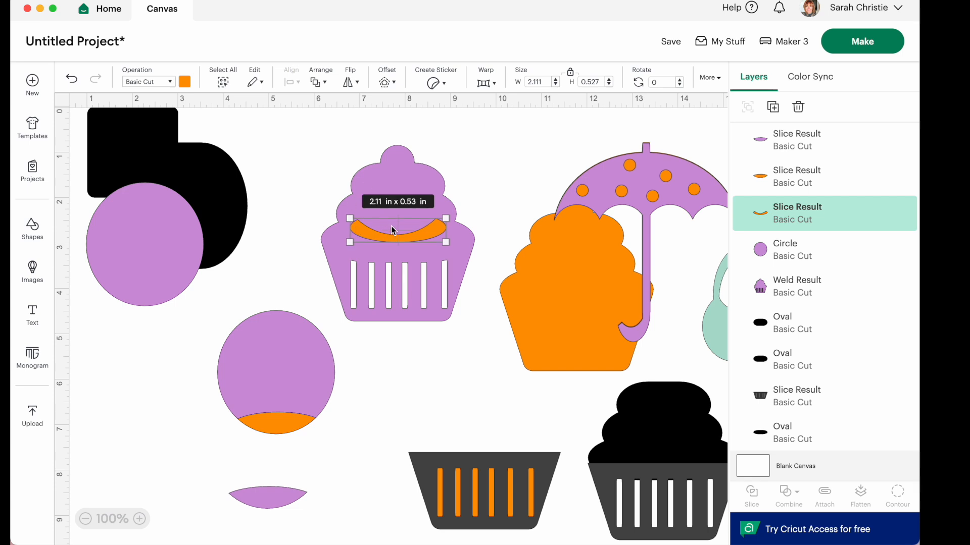
{"action": "left_click", "coordinate": [570, 73]}
{"action": "left_click_drag", "start_coordinate": [447, 245], "coordinate": [442, 228]}
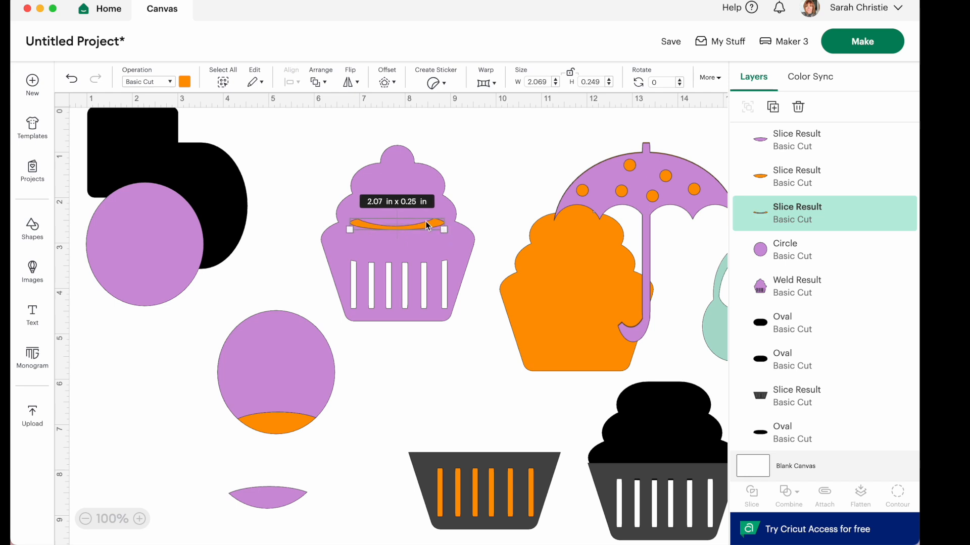
- Slice the crescent out of the cupcake's lower frosting, and move the cut cupcake and leftover circle pieces clear
{"action": "left_click", "coordinate": [296, 180]}
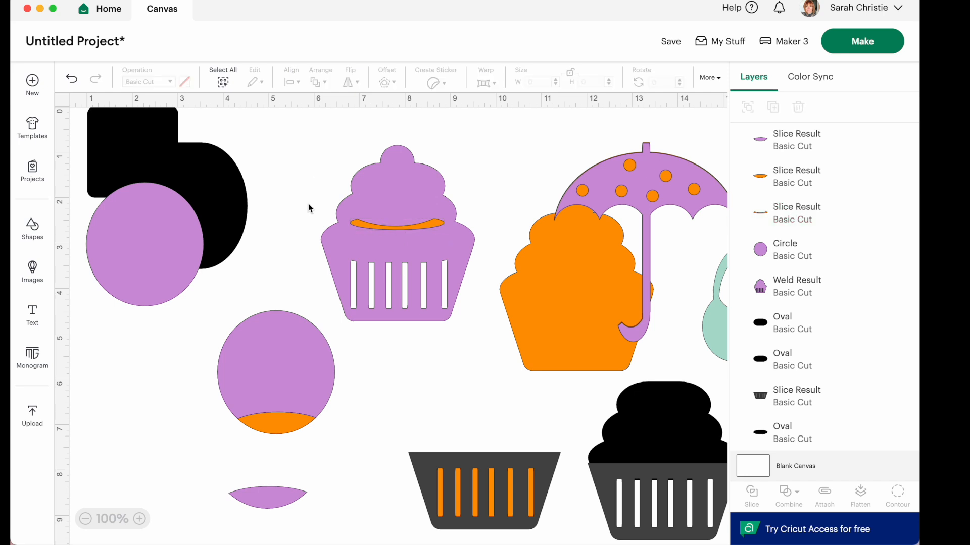
{"action": "left_click", "coordinate": [363, 263]}
{"action": "left_click_drag", "start_coordinate": [362, 262], "coordinate": [364, 263]}
{"action": "left_click", "coordinate": [280, 153]}
{"action": "left_click_drag", "start_coordinate": [306, 123], "coordinate": [480, 323]}
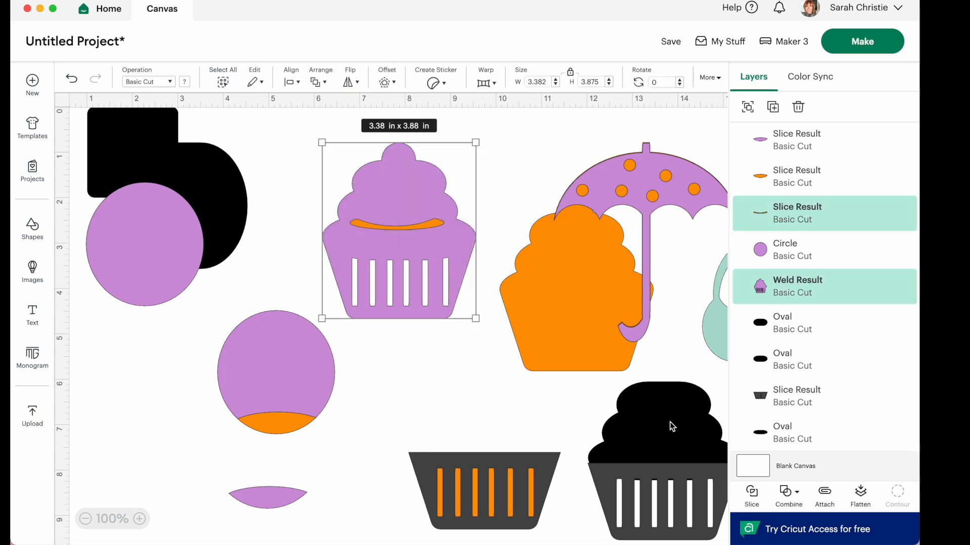
{"action": "left_click", "coordinate": [752, 496]}
{"action": "left_click_drag", "start_coordinate": [399, 260], "coordinate": [406, 367]}
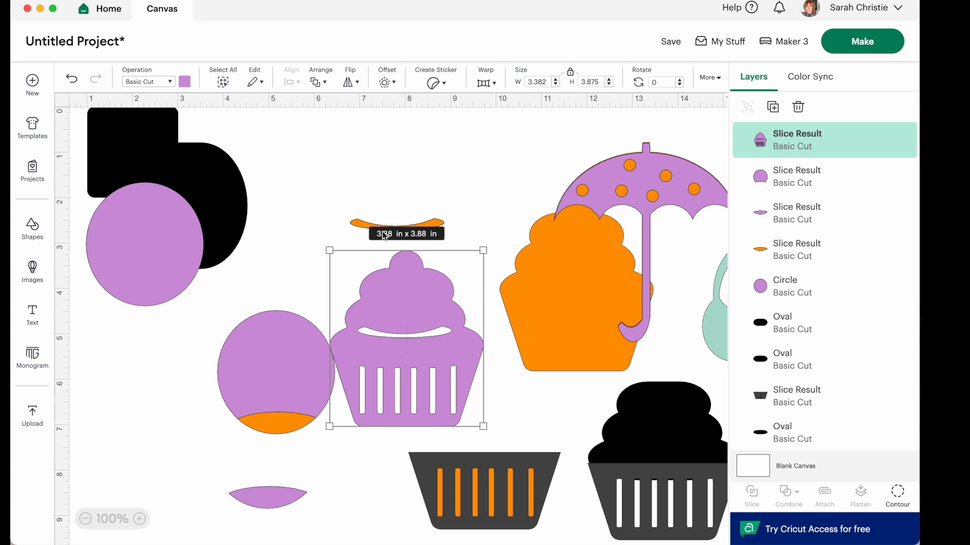
{"action": "left_click_drag", "start_coordinate": [273, 383], "coordinate": [135, 385]}
{"action": "left_click_drag", "start_coordinate": [273, 420], "coordinate": [85, 391]}
- Place the orange crescent on the cupcake's middle frosting tier, scaled to about 1.62 by 0.19 in
{"action": "left_click_drag", "start_coordinate": [370, 225], "coordinate": [371, 321]}
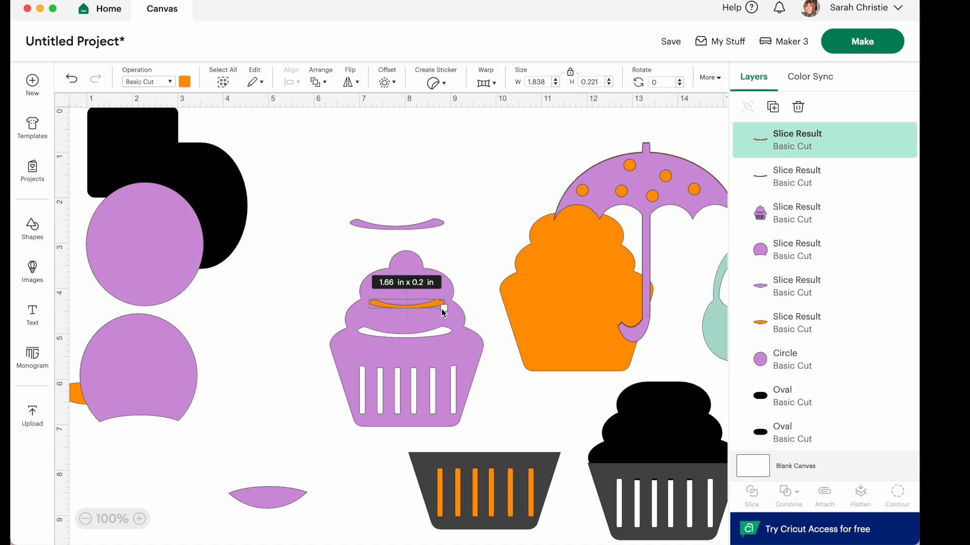
{"action": "left_click_drag", "start_coordinate": [444, 310], "coordinate": [417, 307]}
{"action": "mouse_move", "coordinate": [334, 265]}
{"action": "left_mouse_down"}
{"action": "mouse_move", "coordinate": [347, 302]}
{"action": "mouse_move", "coordinate": [336, 261]}
{"action": "left_mouse_up"}
- Move the loose purple crescent aside and slice the orange crescent out of the middle frosting tier
{"action": "left_click", "coordinate": [294, 210]}
{"action": "left_click_drag", "start_coordinate": [362, 223], "coordinate": [329, 170]}
{"action": "left_click", "coordinate": [319, 233]}
{"action": "left_click_drag", "start_coordinate": [325, 243], "coordinate": [399, 319]}
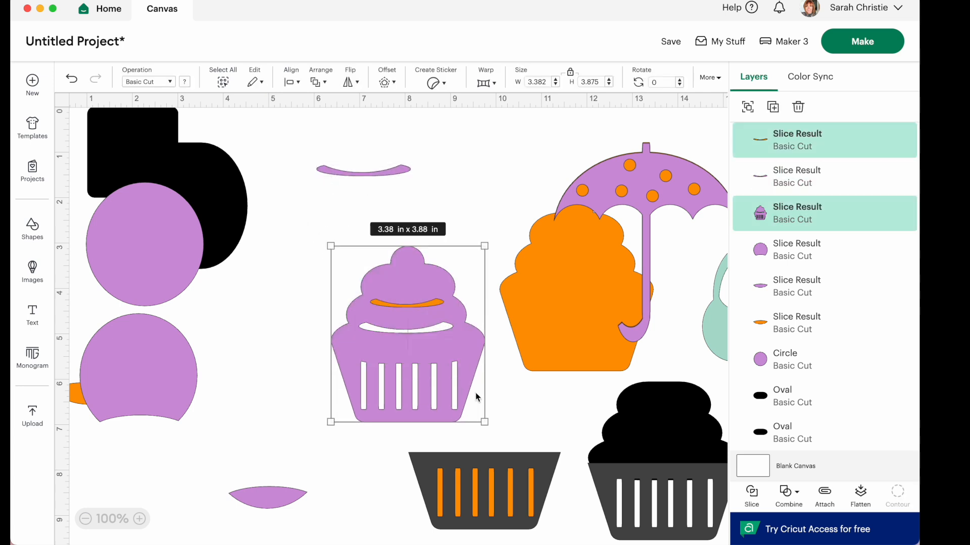
{"action": "left_click", "coordinate": [755, 501]}
- Slice a smaller orange crescent out of the top frosting tier and delete the loose crescent pieces
{"action": "left_click_drag", "start_coordinate": [402, 307], "coordinate": [432, 276]}
{"action": "left_click", "coordinate": [410, 305]}
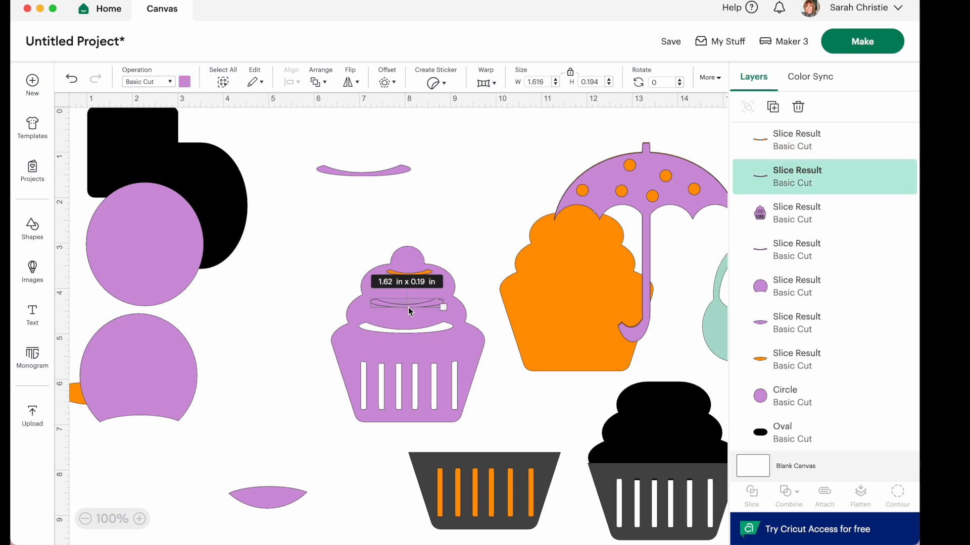
{"action": "key", "text": "Delete"}
{"action": "left_click", "coordinate": [407, 282]}
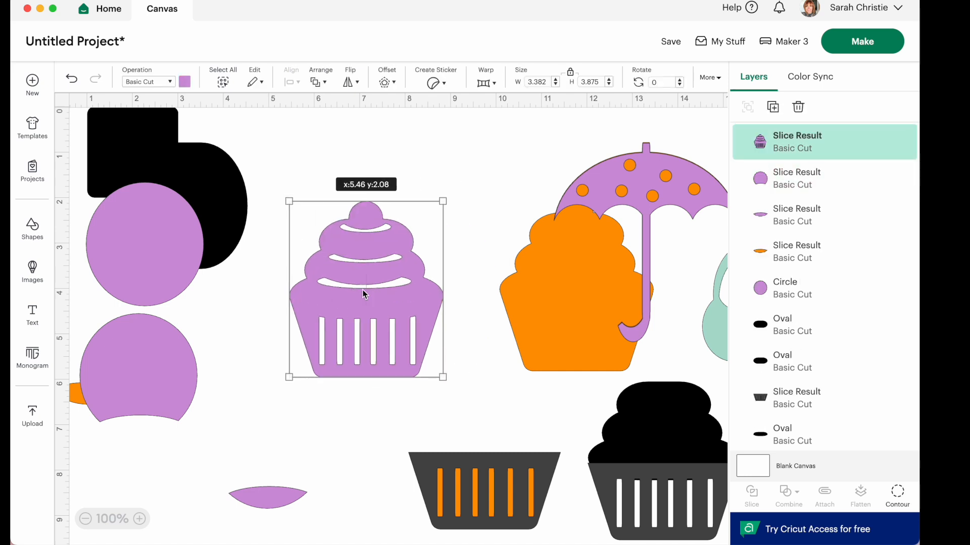
- Reposition the cut-out purple cupcake and line up the solid orange cupcake behind it
{"action": "left_click_drag", "start_coordinate": [364, 292], "coordinate": [412, 289]}
{"action": "left_click_drag", "start_coordinate": [539, 322], "coordinate": [392, 305]}
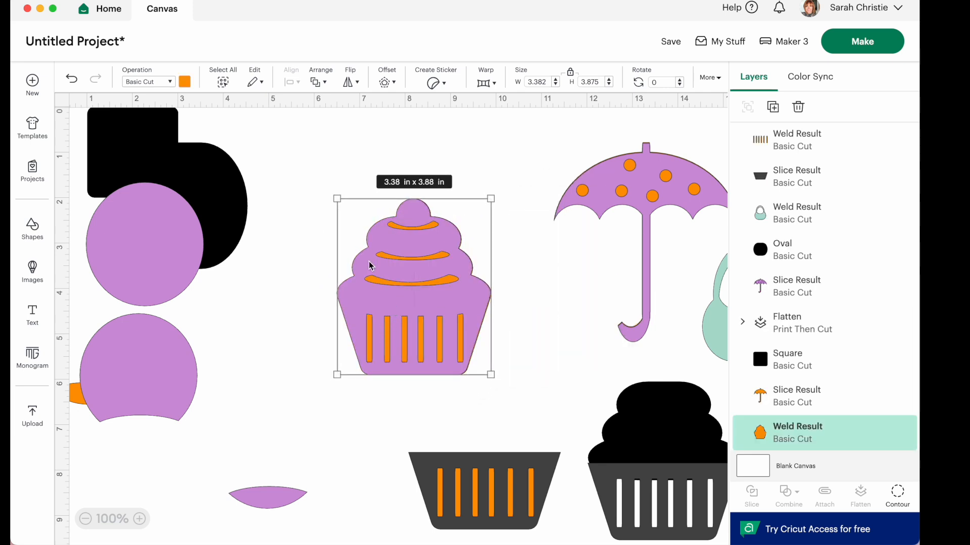
- Group the purple and orange layers of the cupcake, and duplicate the group
{"action": "left_click", "coordinate": [314, 177]}
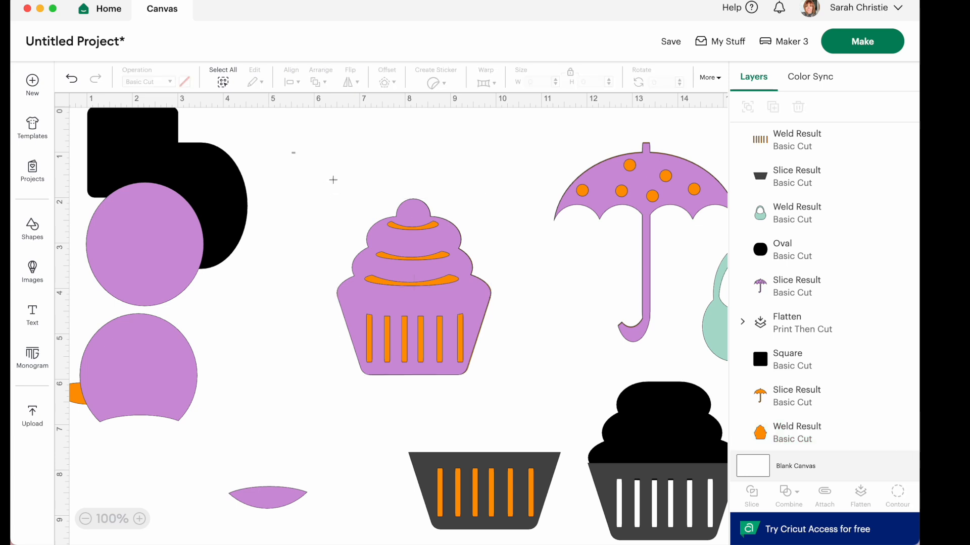
{"action": "left_click_drag", "start_coordinate": [366, 188], "coordinate": [557, 397]}
{"action": "left_click", "coordinate": [747, 108]}
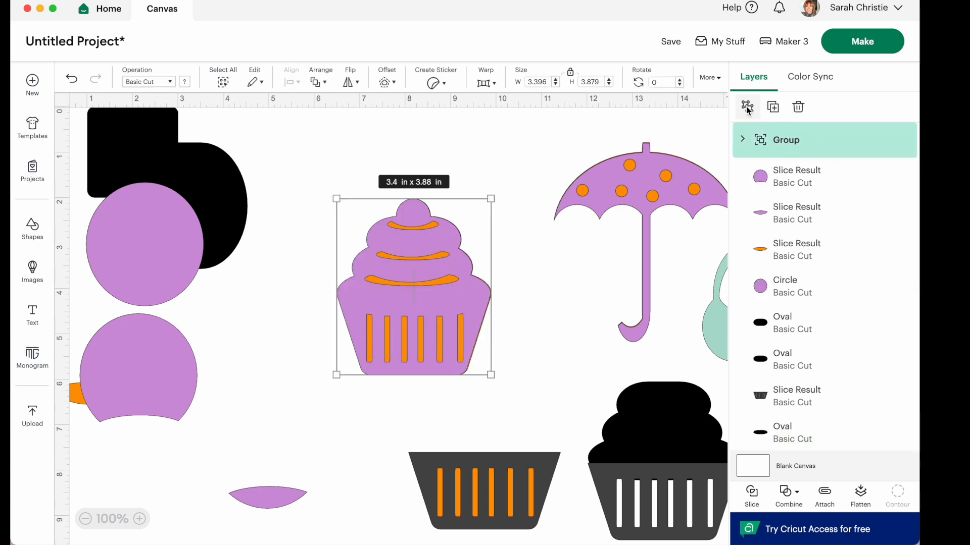
{"action": "left_click", "coordinate": [773, 106]}
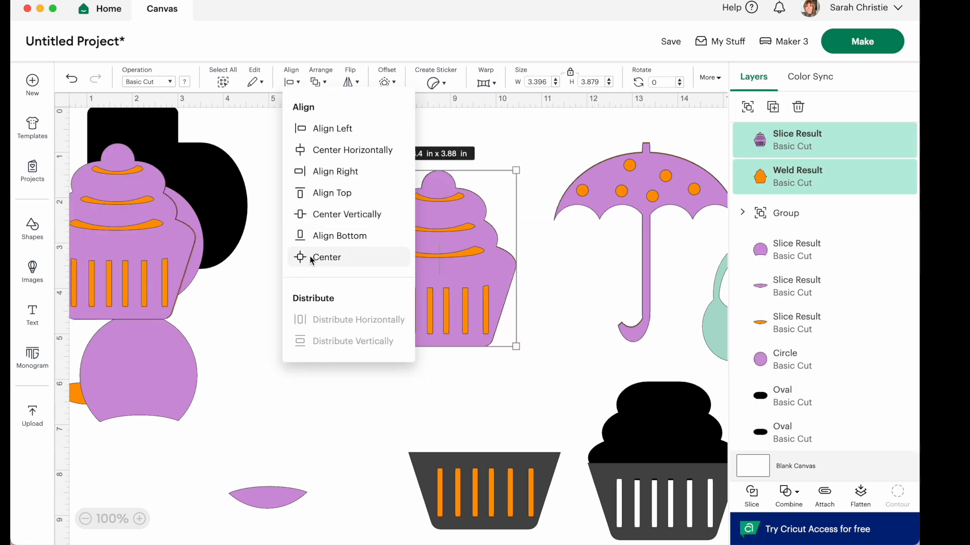
- Center-align the two layers of the ungrouped cupcake copy and flatten them into one printable image
{"action": "left_click", "coordinate": [318, 256]}
{"action": "left_click", "coordinate": [288, 234]}
{"action": "left_click_drag", "start_coordinate": [323, 167], "coordinate": [545, 343]}
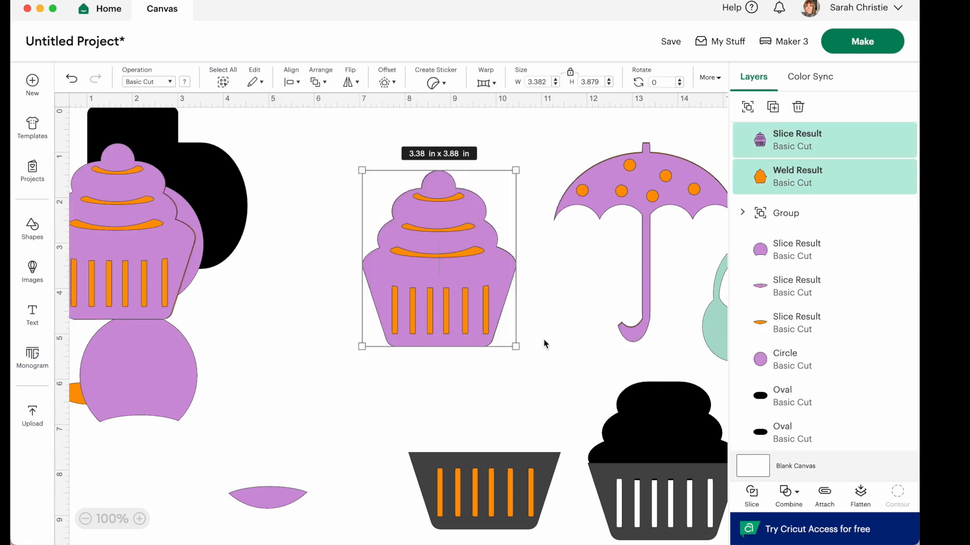
{"action": "left_click", "coordinate": [860, 494]}
{"action": "left_click_drag", "start_coordinate": [491, 328], "coordinate": [507, 308]}
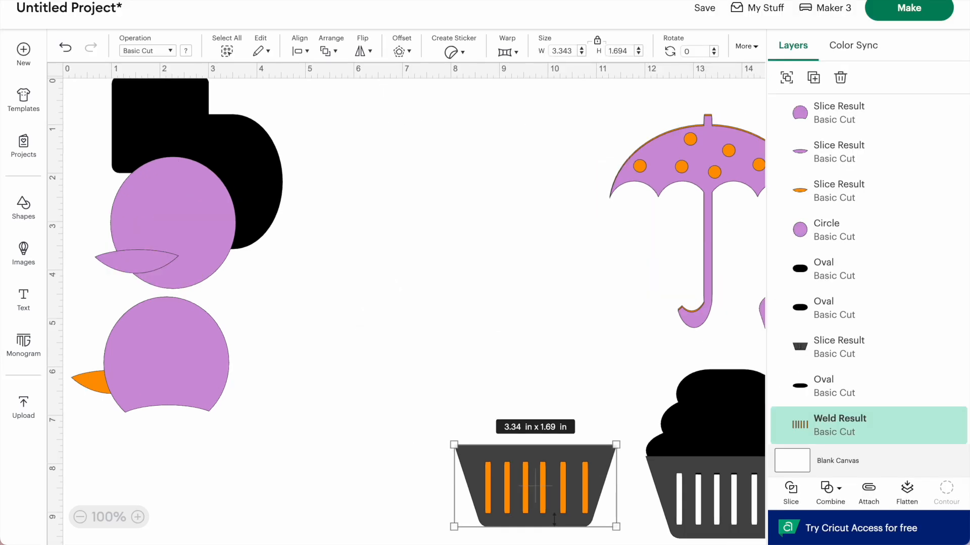
- Delete the loose wrapper with orange bars, and flip the notched purple circle vertically in open canvas space
{"action": "key", "text": "Delete"}
{"action": "left_click_drag", "start_coordinate": [153, 335], "coordinate": [419, 237]}
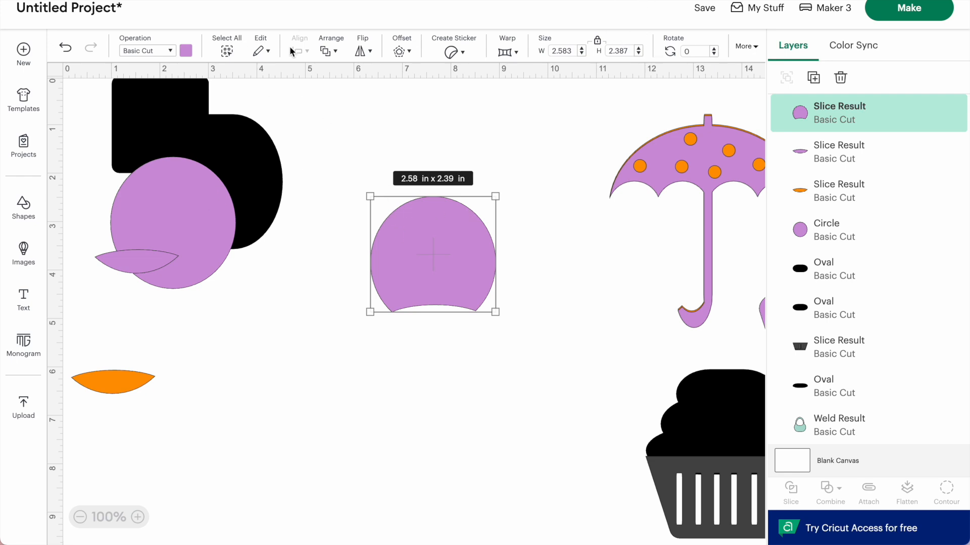
{"action": "left_click", "coordinate": [362, 51]}
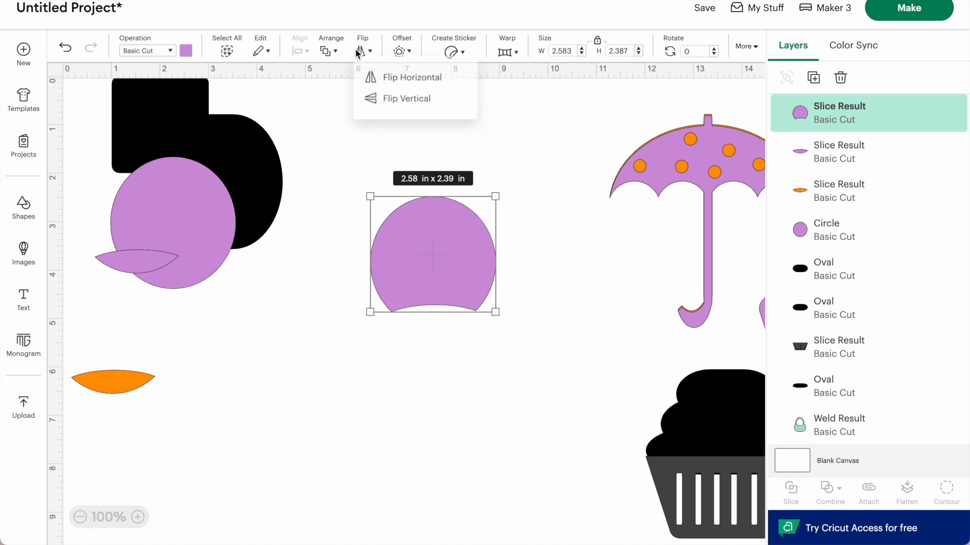
{"action": "left_click", "coordinate": [374, 100]}
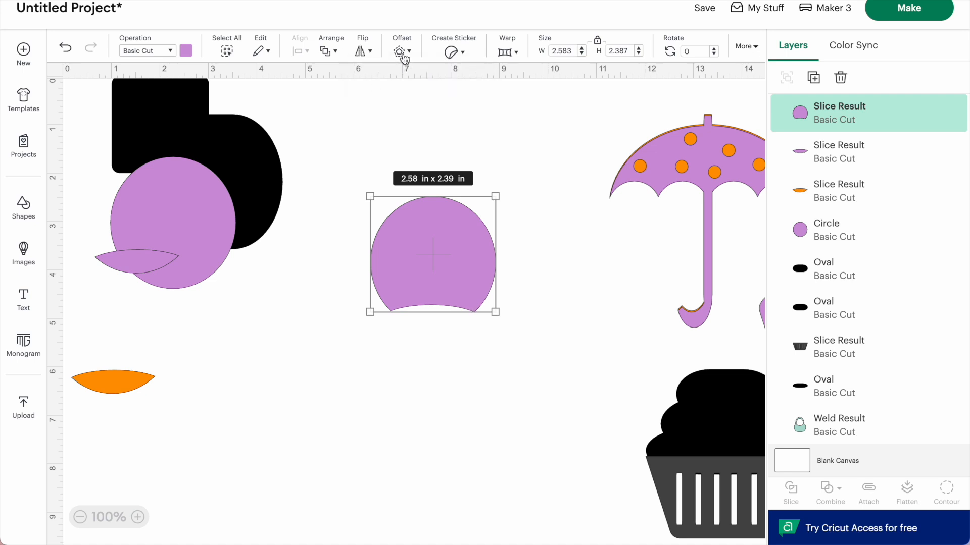
{"action": "left_click", "coordinate": [364, 51]}
{"action": "left_click", "coordinate": [372, 102]}
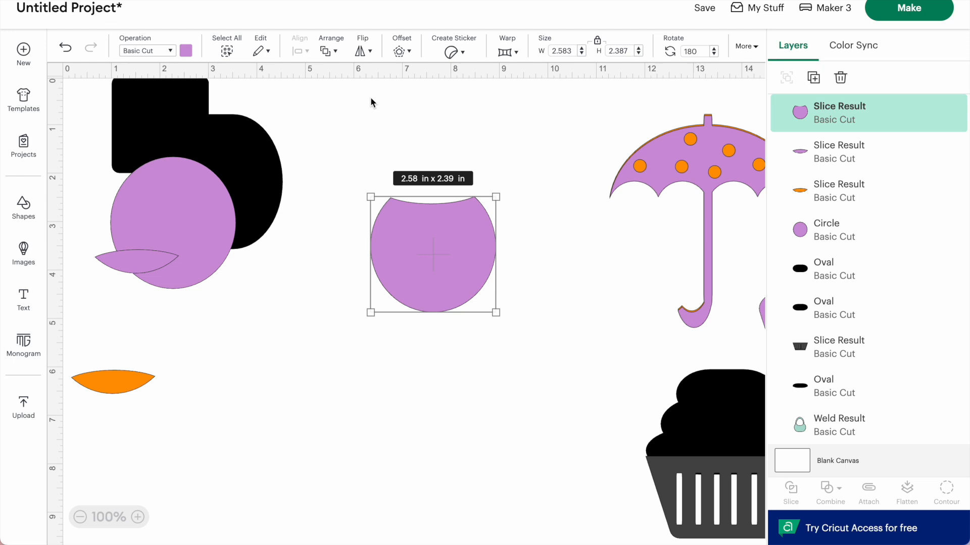
- Reshape the notched purple circle into a narrow petal about 1.29 by 2.55 in
{"action": "left_click", "coordinate": [339, 313]}
{"action": "left_click", "coordinate": [430, 252]}
{"action": "left_click_drag", "start_coordinate": [498, 313], "coordinate": [435, 303]}
{"action": "left_click_drag", "start_coordinate": [396, 221], "coordinate": [441, 207]}
- Duplicate the purple circle, set the copy aside, and stretch the original into an ellipse about 1.29 by 3.5 in
{"action": "left_click_drag", "start_coordinate": [169, 196], "coordinate": [352, 278]}
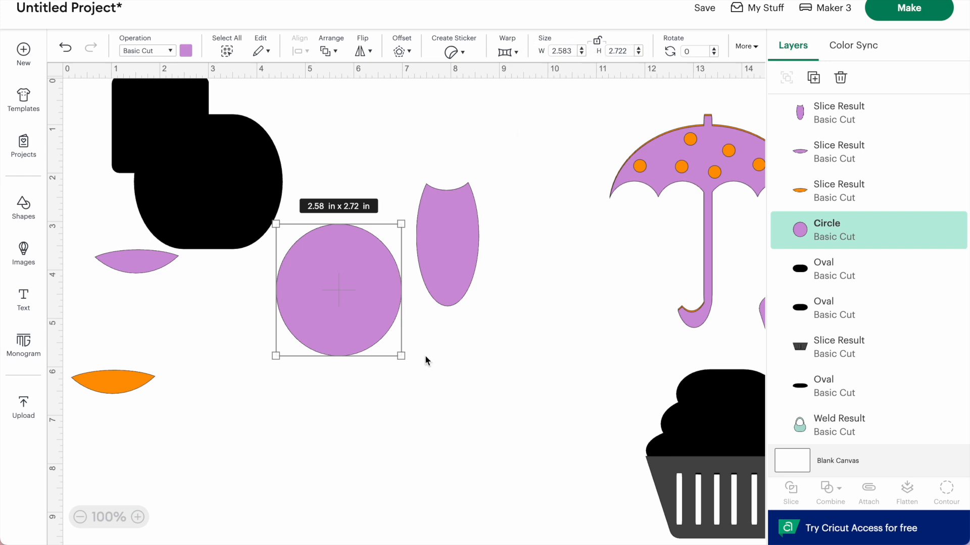
{"action": "left_click", "coordinate": [813, 77]}
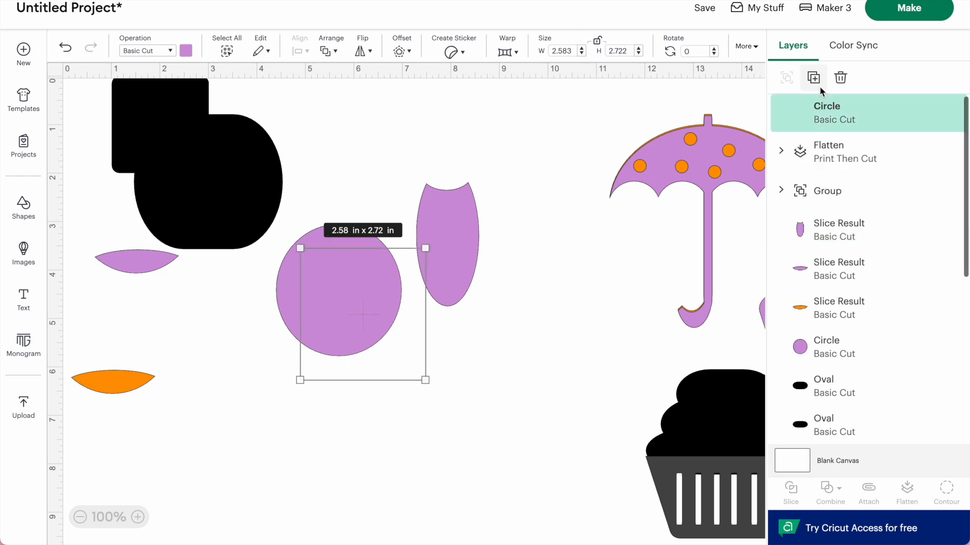
{"action": "left_click_drag", "start_coordinate": [351, 334], "coordinate": [138, 184]}
{"action": "left_click", "coordinate": [353, 323]}
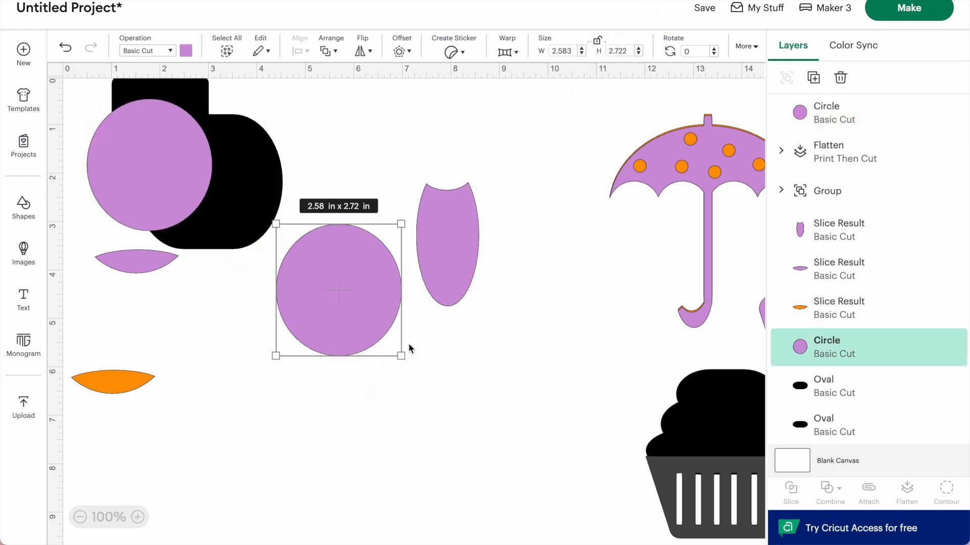
{"action": "left_click_drag", "start_coordinate": [400, 355], "coordinate": [339, 391]}
- Try the orange material color on the tall ellipse
{"action": "left_click", "coordinate": [185, 51]}
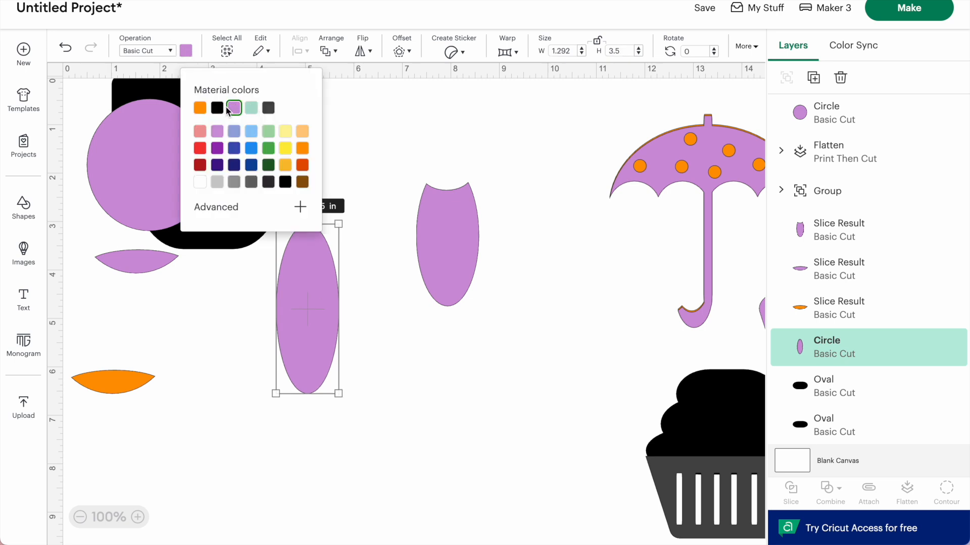
{"action": "left_click", "coordinate": [200, 107]}
{"action": "mouse_move", "coordinate": [307, 308]}
{"action": "left_mouse_down"}
{"action": "mouse_move", "coordinate": [410, 265]}
{"action": "mouse_move", "coordinate": [412, 249]}
{"action": "mouse_move", "coordinate": [317, 313]}
{"action": "left_mouse_up"}
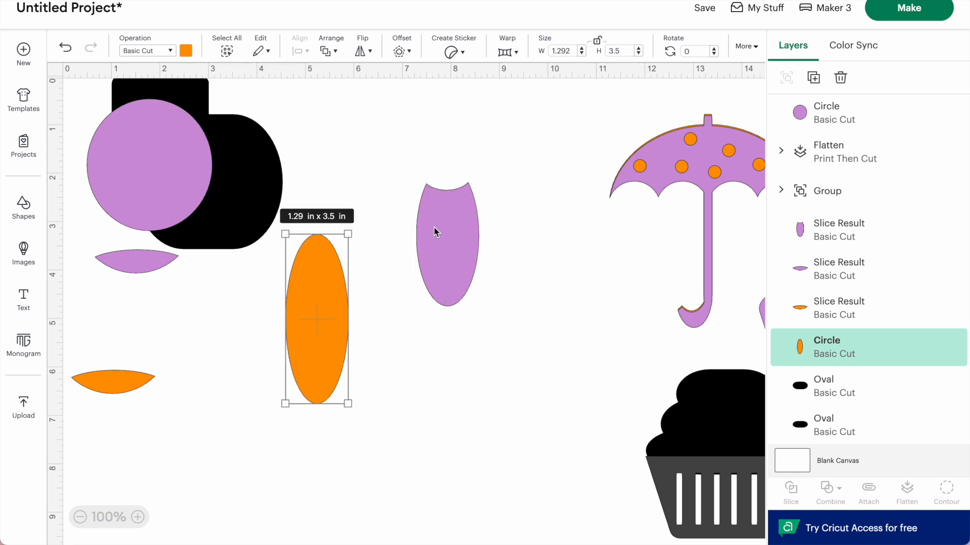
- Recolor the tall ellipse to the darker purple #9a4ca9
{"action": "left_click", "coordinate": [433, 227]}
{"action": "left_click", "coordinate": [313, 296]}
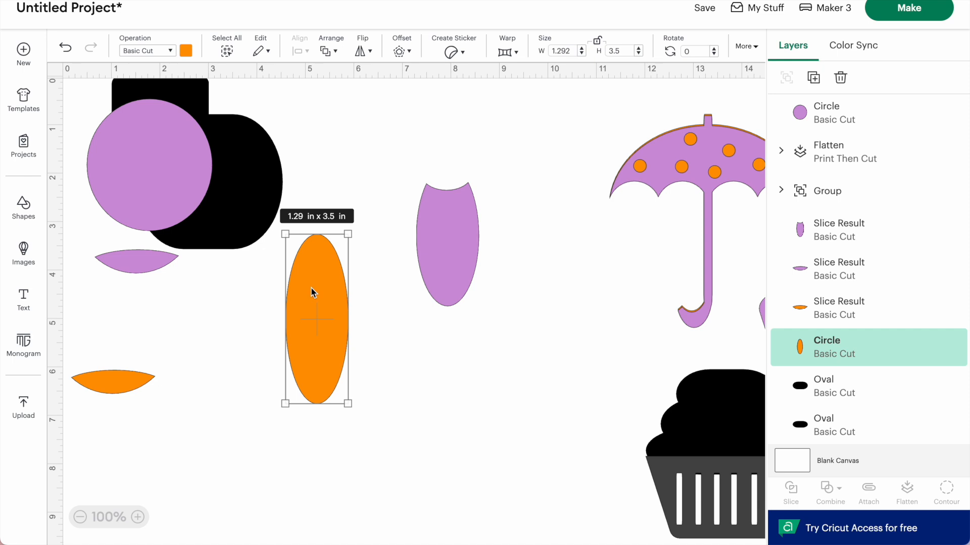
{"action": "left_click", "coordinate": [184, 50]}
{"action": "left_click", "coordinate": [234, 107]}
{"action": "left_click", "coordinate": [231, 207]}
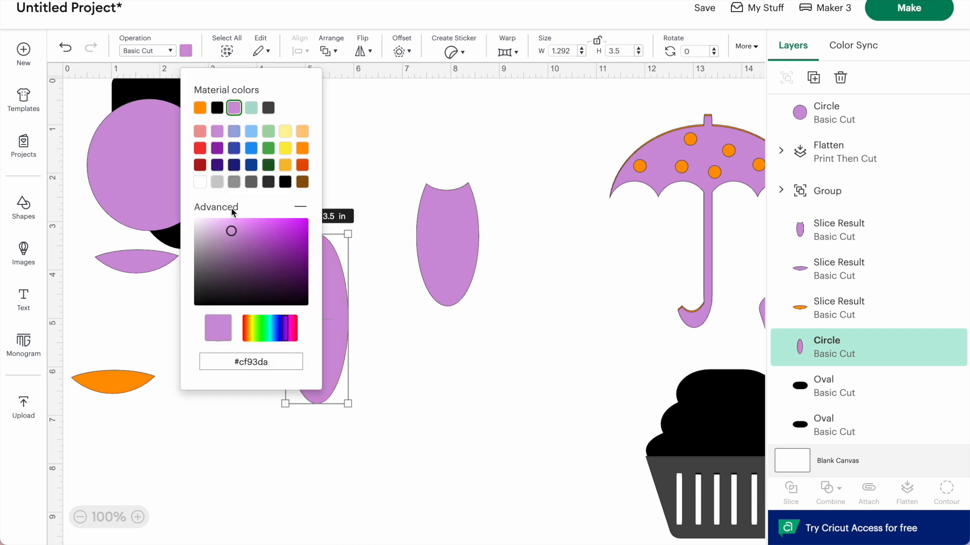
{"action": "left_click", "coordinate": [257, 248]}
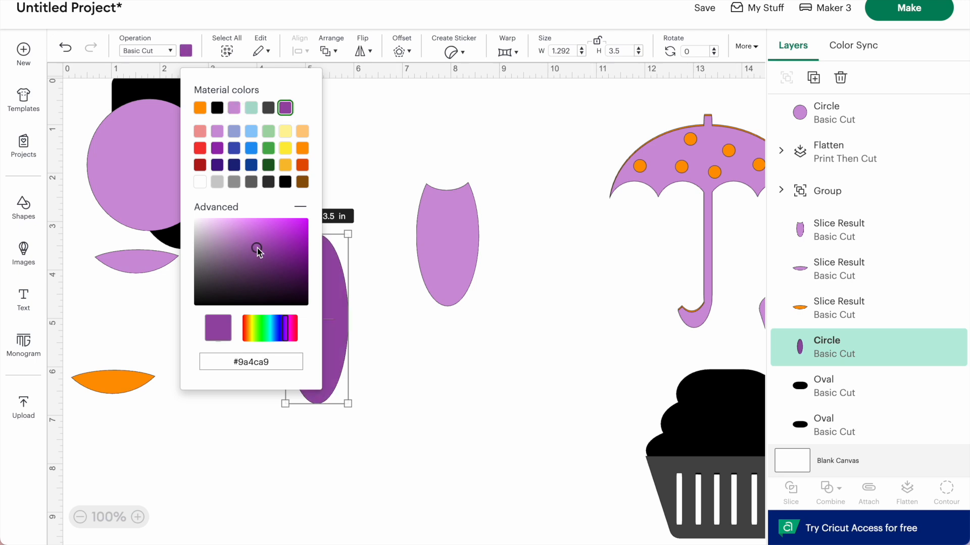
{"action": "left_click", "coordinate": [393, 299]}
- Move the dark purple ellipse against the notched petal and send the light petal to the back
{"action": "left_click_drag", "start_coordinate": [314, 271], "coordinate": [386, 220]}
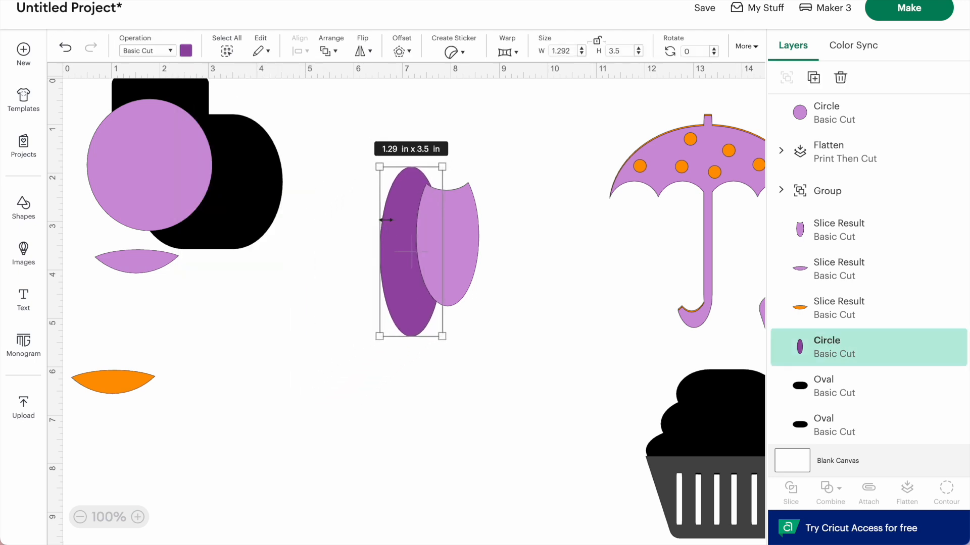
{"action": "left_click", "coordinate": [460, 233]}
{"action": "right_click", "coordinate": [460, 232]}
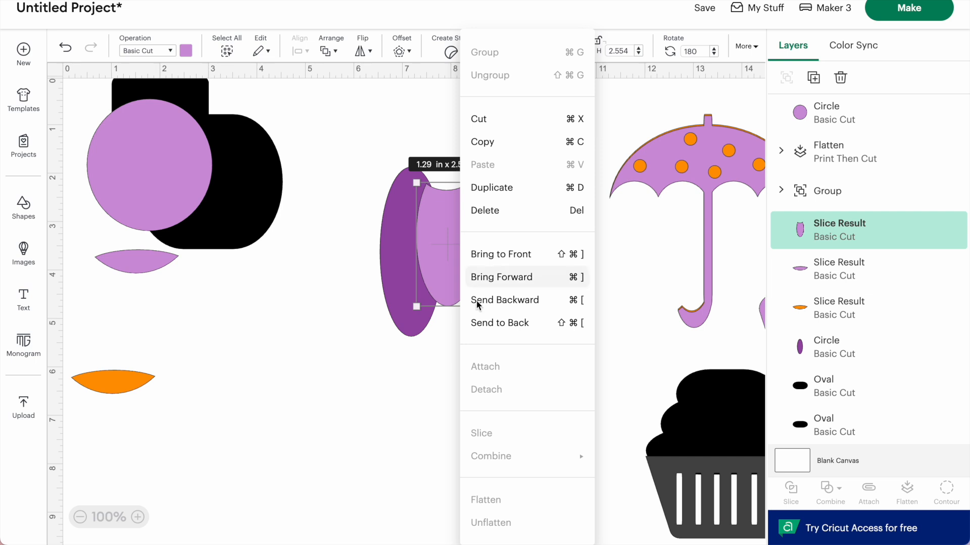
{"action": "left_click", "coordinate": [482, 322]}
- Resize the dark purple ellipse to about 1.15 by 3.49 in over the light petal's near side
{"action": "left_click_drag", "start_coordinate": [394, 250], "coordinate": [398, 244]}
{"action": "mouse_move", "coordinate": [382, 335]}
{"action": "left_mouse_down"}
{"action": "mouse_move", "coordinate": [417, 337]}
{"action": "mouse_move", "coordinate": [394, 334]}
{"action": "left_mouse_up"}
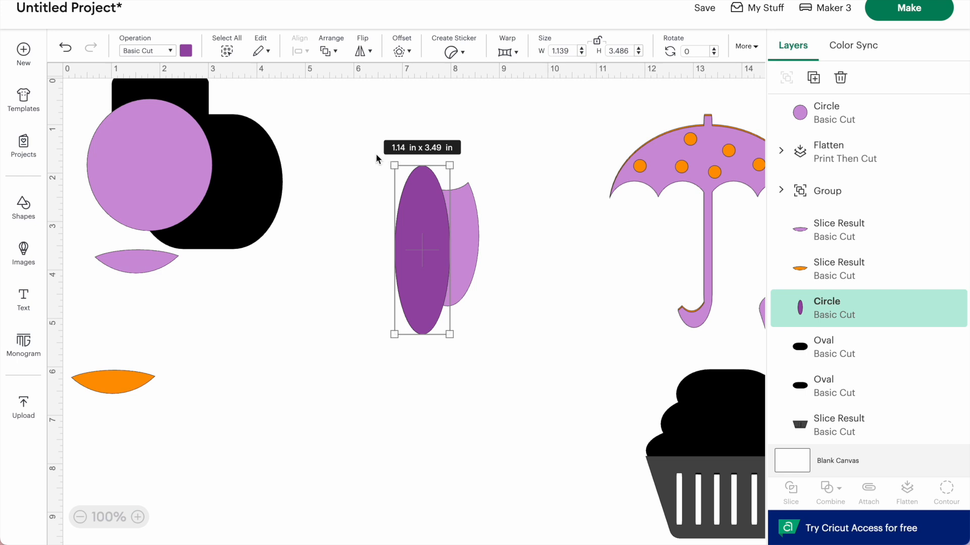
{"action": "left_click", "coordinate": [404, 366]}
{"action": "mouse_move", "coordinate": [428, 235]}
{"action": "left_mouse_down"}
{"action": "mouse_move", "coordinate": [414, 234]}
{"action": "mouse_move", "coordinate": [423, 226]}
{"action": "left_mouse_up"}
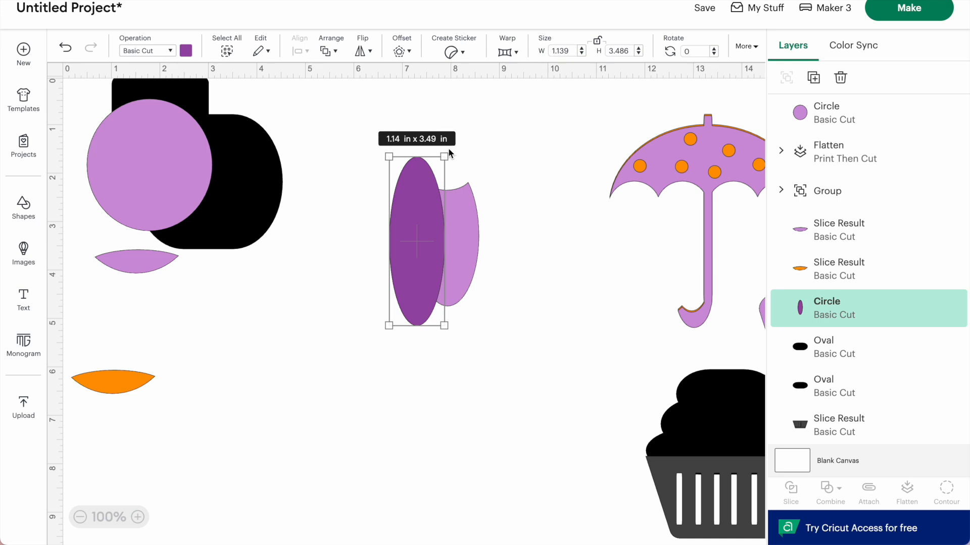
{"action": "left_click_drag", "start_coordinate": [448, 158], "coordinate": [449, 158]}
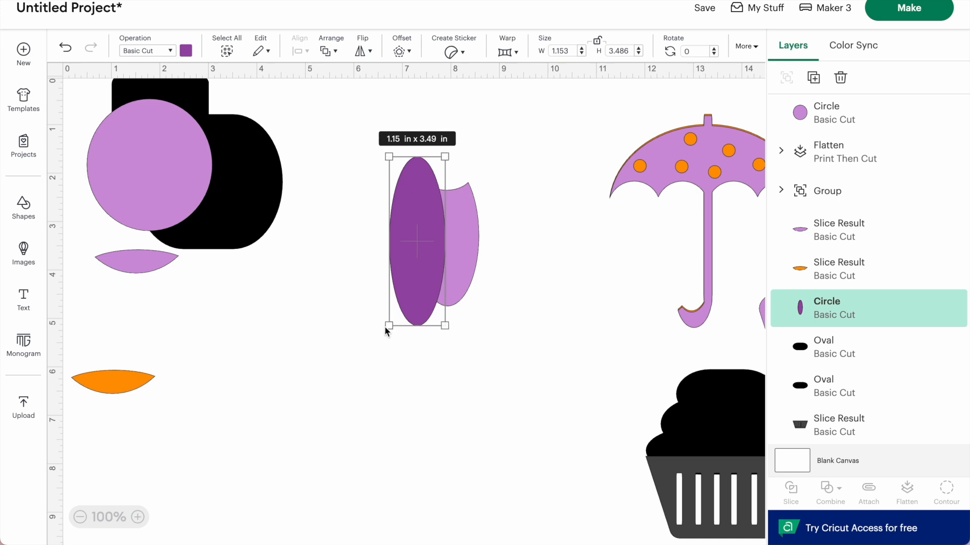
- Rotate the dark purple ellipse to 352 degrees and nudge it into place over the light petal
{"action": "left_click", "coordinate": [369, 337]}
{"action": "left_click", "coordinate": [405, 318]}
{"action": "left_click", "coordinate": [713, 49]}
{"action": "left_click", "coordinate": [713, 49]}
{"action": "left_click", "coordinate": [714, 49]}
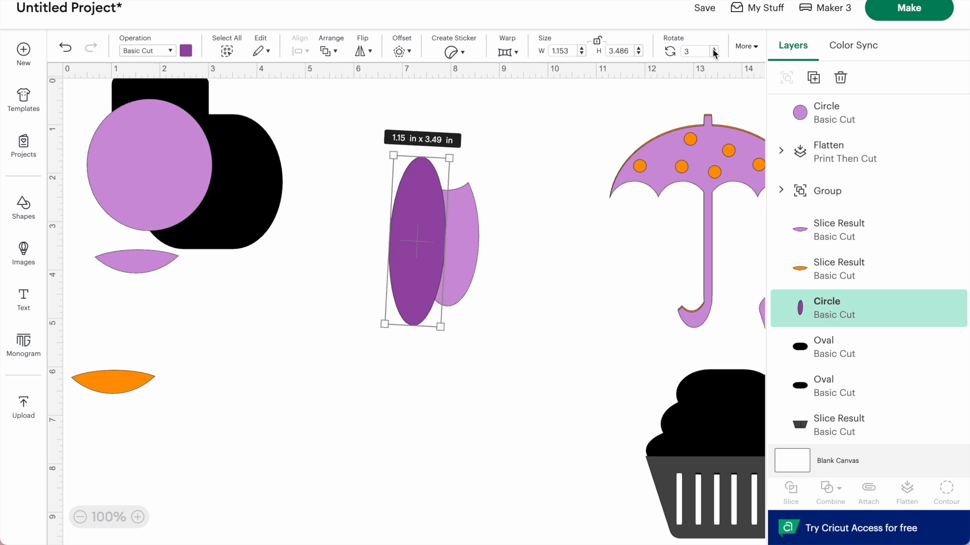
{"action": "left_click", "coordinate": [714, 53]}
{"action": "left_click", "coordinate": [713, 53]}
{"action": "left_click", "coordinate": [714, 53]}
{"action": "left_click", "coordinate": [714, 53]}
{"action": "left_click", "coordinate": [714, 53]}
{"action": "left_click", "coordinate": [714, 53]}
{"action": "left_click", "coordinate": [714, 53]}
{"action": "left_click", "coordinate": [713, 53]}
{"action": "left_click", "coordinate": [714, 53]}
{"action": "left_click", "coordinate": [714, 53]}
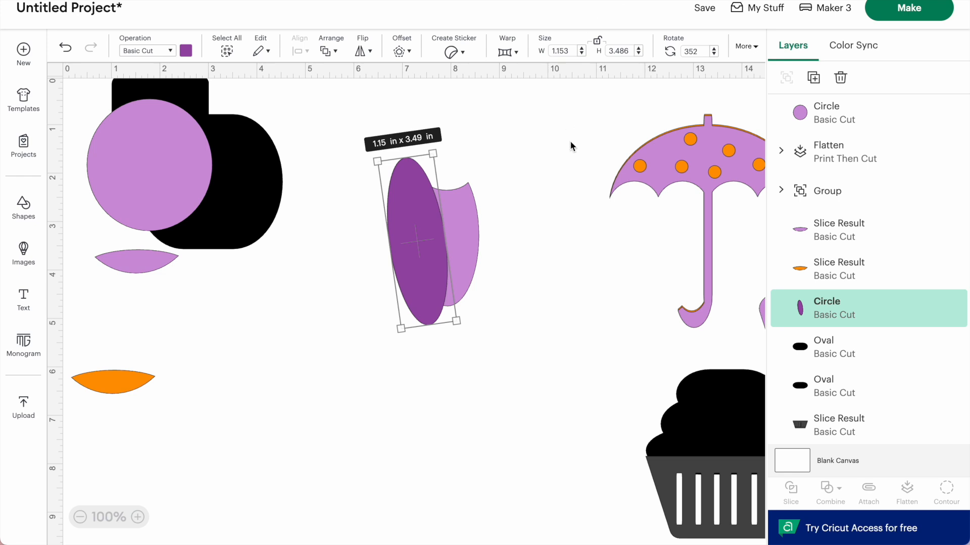
{"action": "left_click_drag", "start_coordinate": [429, 223], "coordinate": [432, 222]}
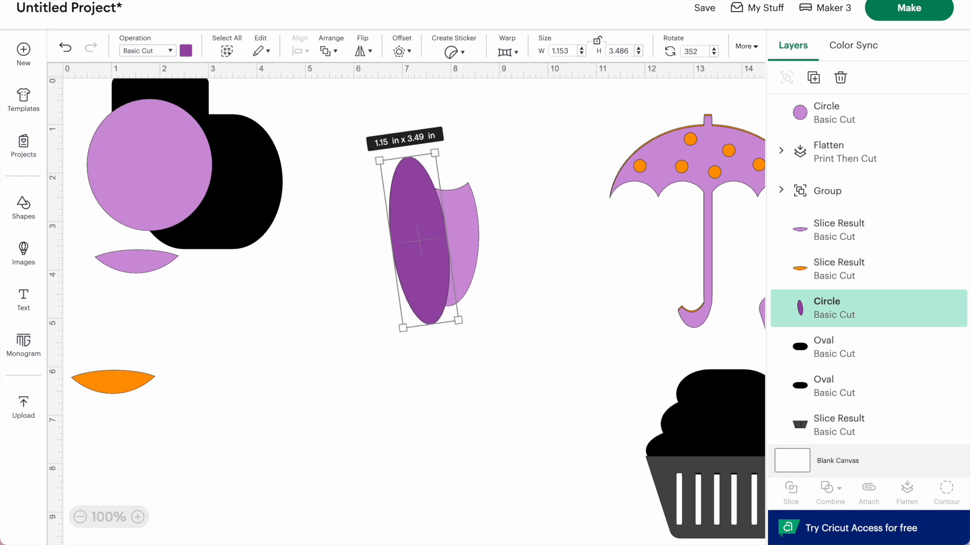
- Duplicate the dark petal, flip the copy horizontally and position it as the tulip's opposite outer petal
{"action": "left_click", "coordinate": [813, 77]}
{"action": "left_click", "coordinate": [362, 50]}
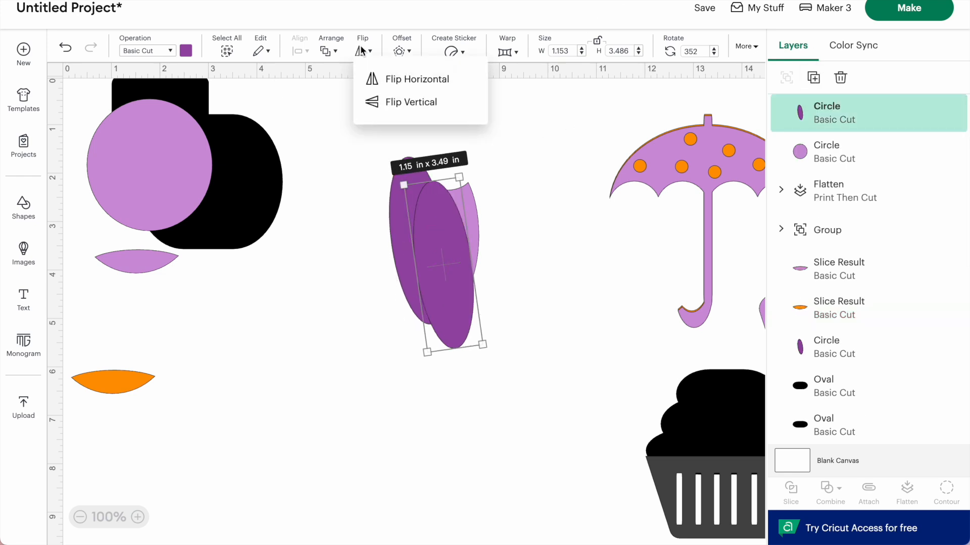
{"action": "left_click", "coordinate": [386, 80]}
{"action": "left_click_drag", "start_coordinate": [442, 222], "coordinate": [469, 218]}
{"action": "left_click_drag", "start_coordinate": [410, 190], "coordinate": [433, 173]}
- Duplicate the complete tulip bloom and place the copy beside the original
{"action": "left_click", "coordinate": [468, 223], "text": "shift"}
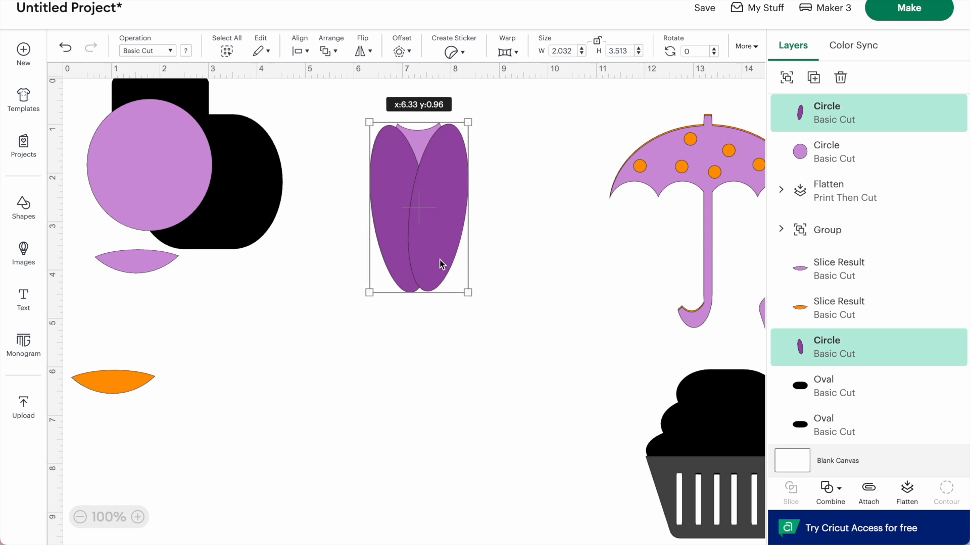
{"action": "left_click", "coordinate": [812, 77]}
{"action": "left_click_drag", "start_coordinate": [429, 237], "coordinate": [554, 236]}
- Move the purple and orange umbrella layers away from the tulip blooms
{"action": "left_click", "coordinate": [634, 101]}
{"action": "left_click_drag", "start_coordinate": [658, 145], "coordinate": [867, 187]}
{"action": "left_click_drag", "start_coordinate": [690, 157], "coordinate": [909, 166]}
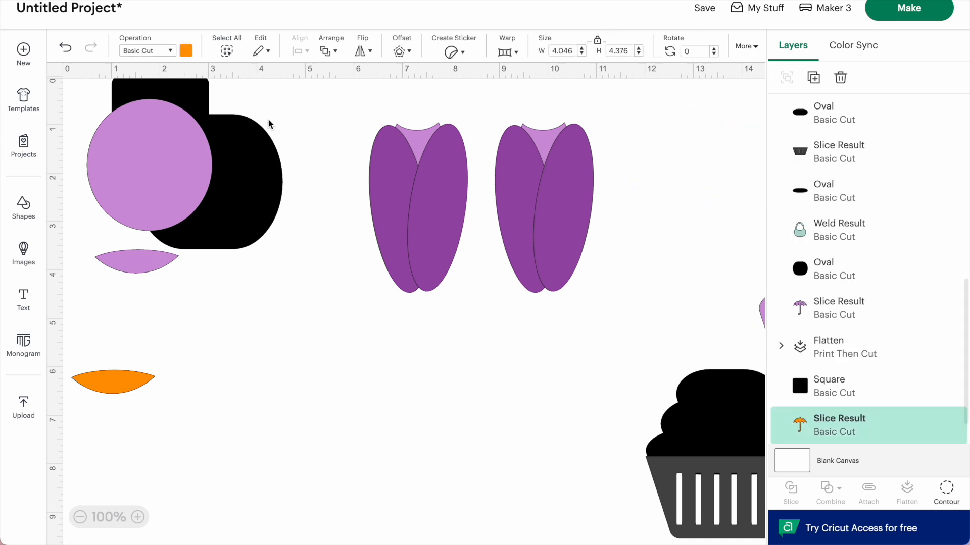
- Move the black oval below the tulips and stretch it into a tall, narrow shape about 0.97 by 5.06 in
{"action": "left_click_drag", "start_coordinate": [225, 159], "coordinate": [284, 401]}
{"action": "scroll", "coordinate": [286, 397], "scroll_direction": "down", "scroll_amount": 1}
{"action": "scroll", "coordinate": [285, 397], "scroll_direction": "down", "scroll_amount": 1}
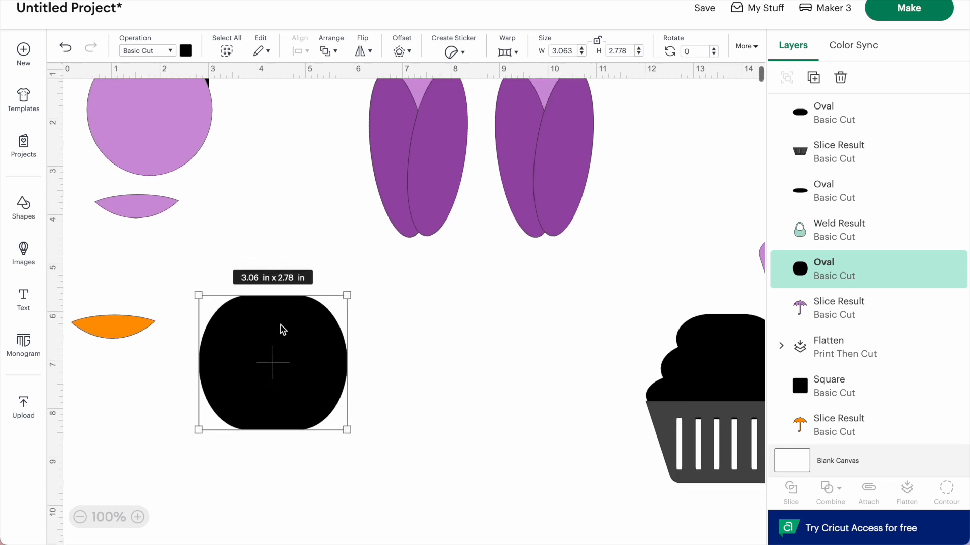
{"action": "left_click_drag", "start_coordinate": [346, 431], "coordinate": [246, 540]}
{"action": "left_click_drag", "start_coordinate": [229, 422], "coordinate": [313, 371]}
- Duplicate the tall black oval with the copy widened to about 1.31 in, and recolor the narrower original green
{"action": "left_click", "coordinate": [813, 78]}
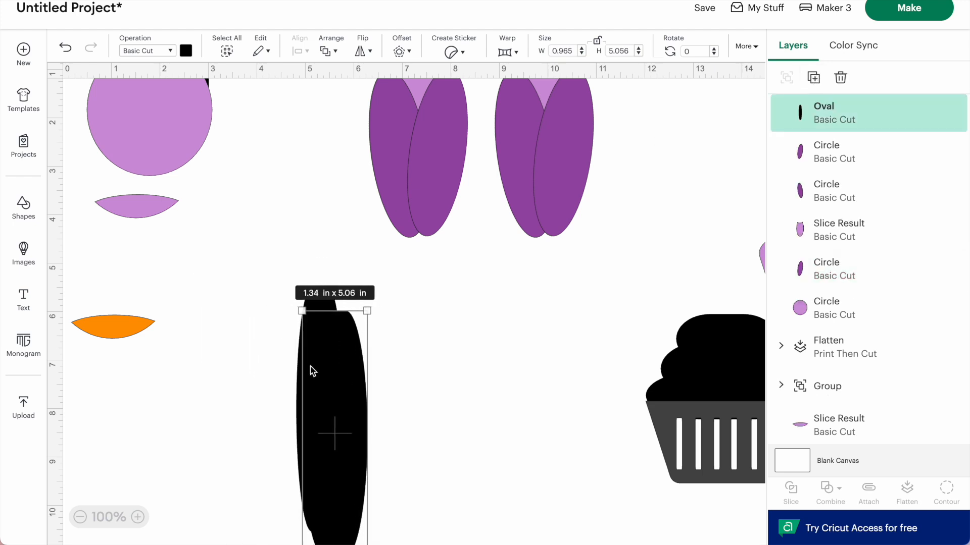
{"action": "left_click_drag", "start_coordinate": [340, 401], "coordinate": [300, 367]}
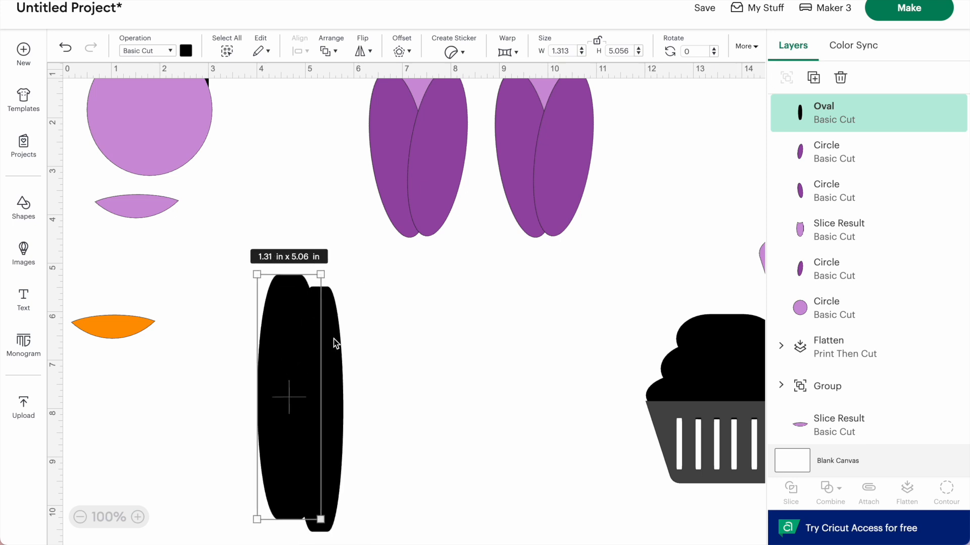
{"action": "left_click", "coordinate": [334, 343]}
{"action": "left_click", "coordinate": [185, 50]}
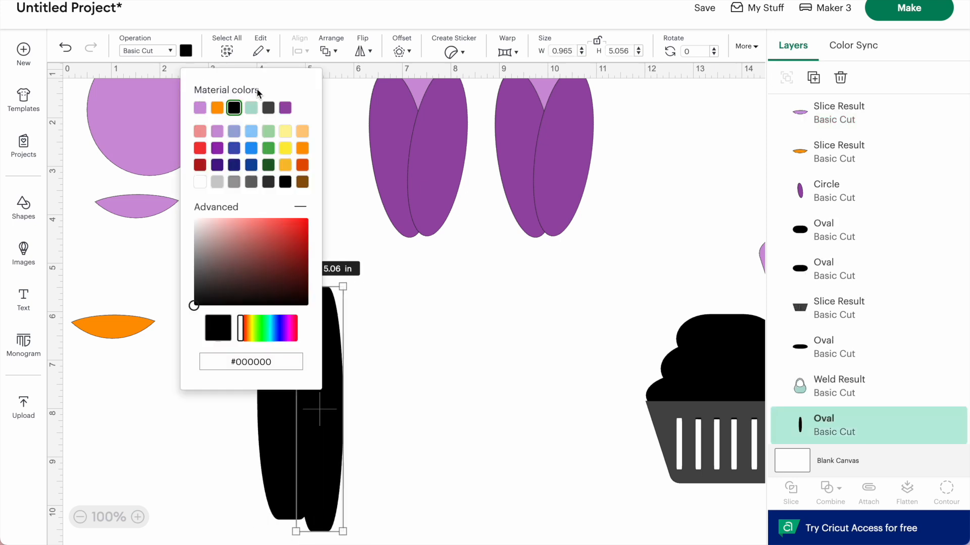
{"action": "left_click", "coordinate": [268, 148]}
{"action": "left_click", "coordinate": [449, 367]}
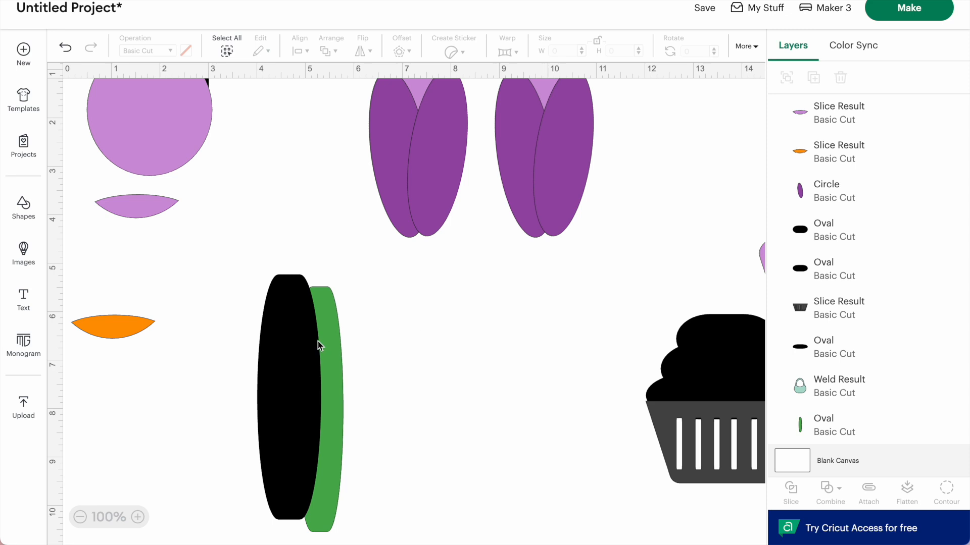
- Lay the wider black oval, slightly tilted, over the green oval so a thin green sliver remains uncovered, and slice the two shapes
{"action": "left_click", "coordinate": [295, 348]}
{"action": "left_click_drag", "start_coordinate": [295, 348], "coordinate": [302, 340]}
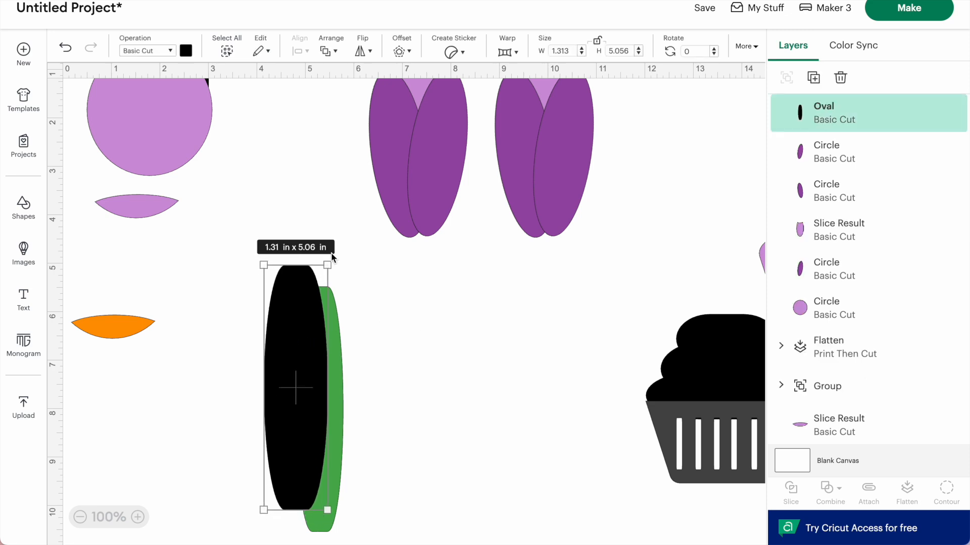
{"action": "left_click_drag", "start_coordinate": [216, 259], "coordinate": [345, 536]}
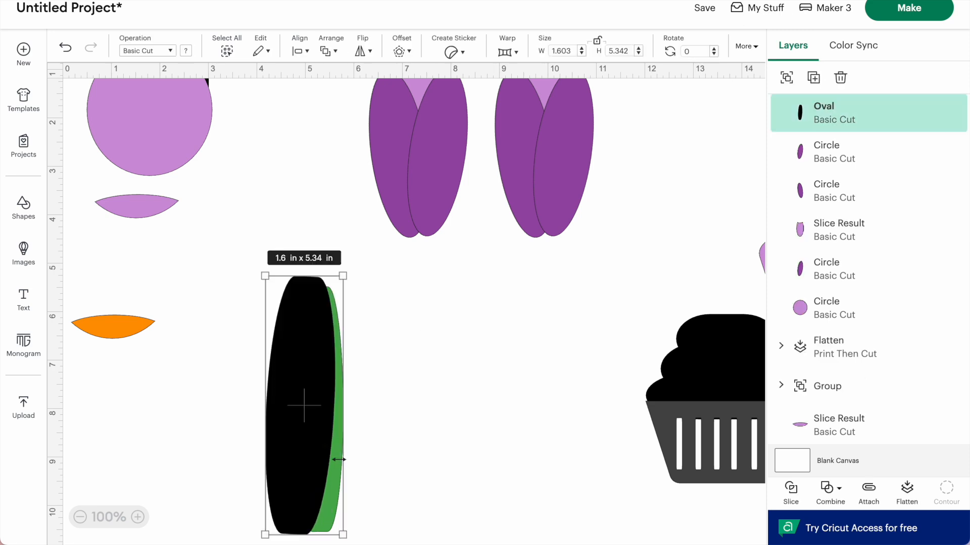
{"action": "left_click", "coordinate": [787, 496]}
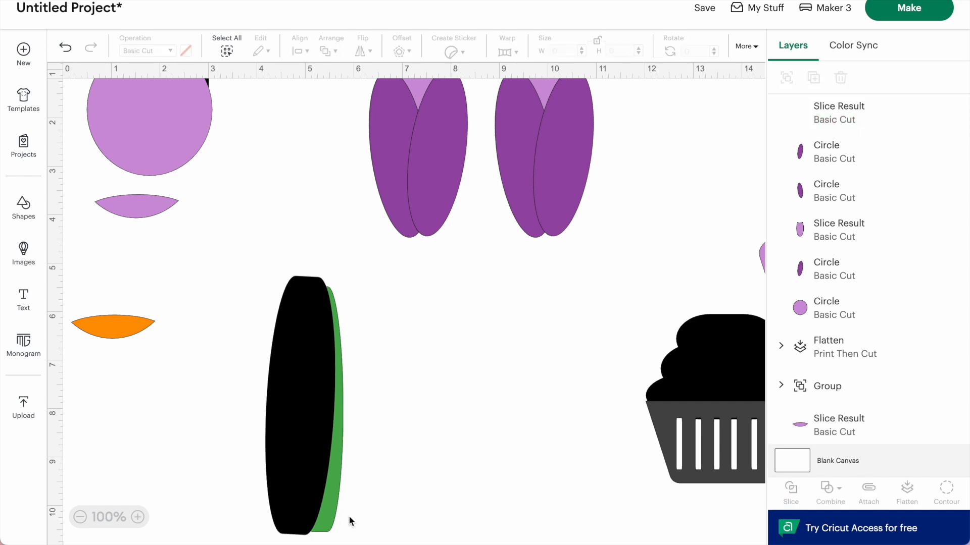
- Separate the slice pieces and delete the black pieces and surplus green piece, keeping only the thin curved green sliver as a stem
{"action": "left_click_drag", "start_coordinate": [337, 531], "coordinate": [471, 530]}
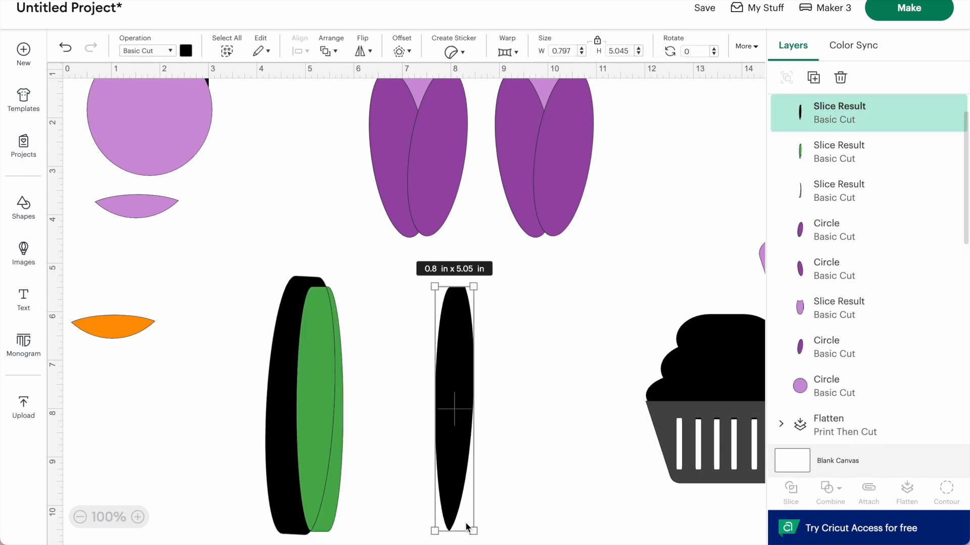
{"action": "left_click", "coordinate": [329, 531]}
{"action": "left_click_drag", "start_coordinate": [329, 530], "coordinate": [409, 529]}
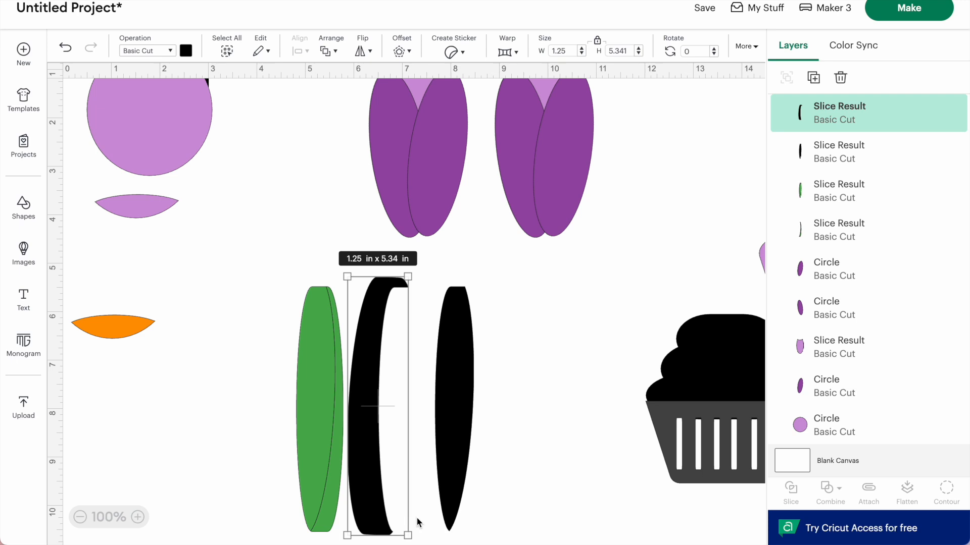
{"action": "key", "text": "Delete"}
{"action": "left_click", "coordinate": [443, 477]}
{"action": "key", "text": "Delete"}
{"action": "left_click", "coordinate": [310, 489]}
{"action": "left_click_drag", "start_coordinate": [293, 477], "coordinate": [210, 465]}
{"action": "key", "text": "Delete"}
- Place the green stem under one tulip and a duplicate under the other, and send both stems to the back
{"action": "left_click_drag", "start_coordinate": [320, 519], "coordinate": [530, 407]}
{"action": "left_click", "coordinate": [813, 77]}
{"action": "right_click", "coordinate": [531, 406]}
{"action": "left_click", "coordinate": [531, 279]}
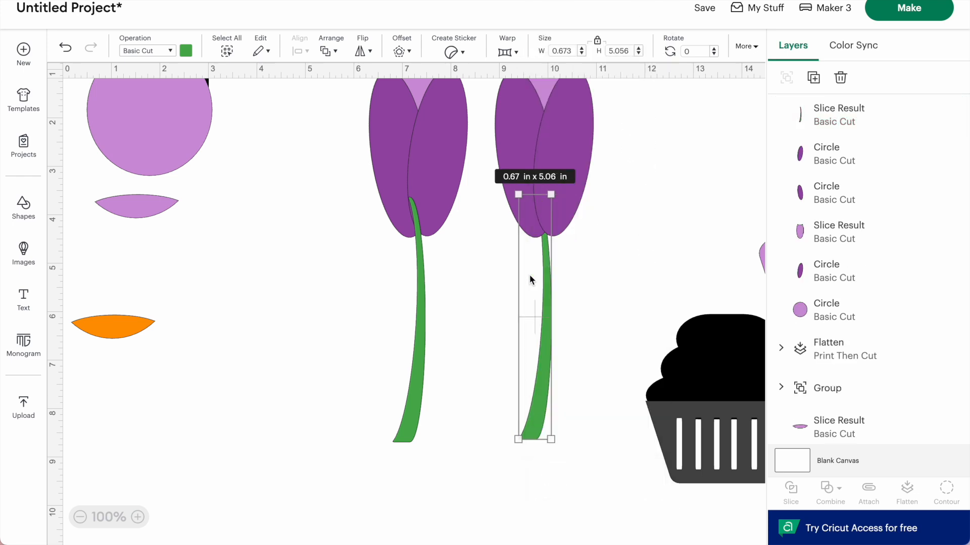
{"action": "left_click", "coordinate": [413, 374]}
{"action": "right_click", "coordinate": [413, 374]}
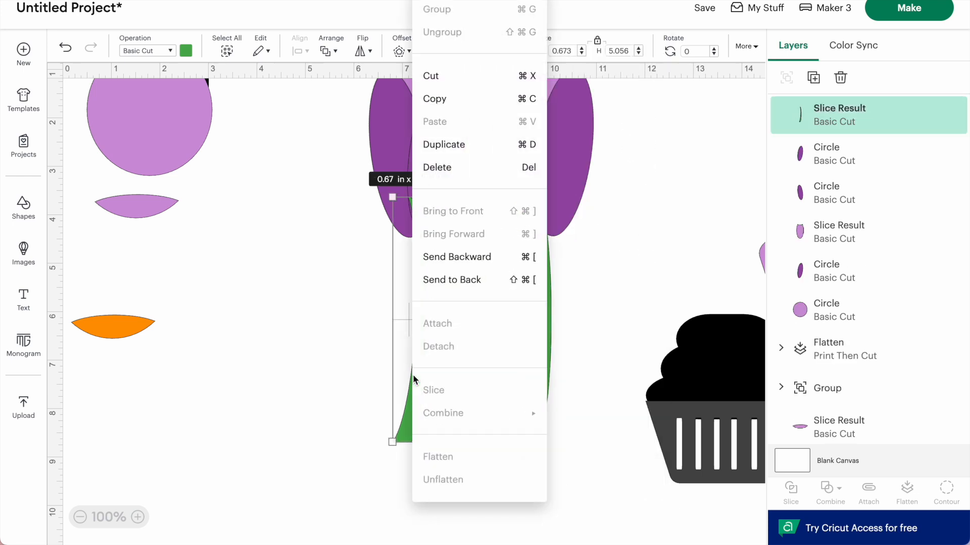
{"action": "left_click", "coordinate": [442, 279]}
- Move the light purple crescent beside the first tulip's stem and rotate it to about 47 degrees
{"action": "scroll", "coordinate": [362, 168], "scroll_direction": "up", "scroll_amount": 2}
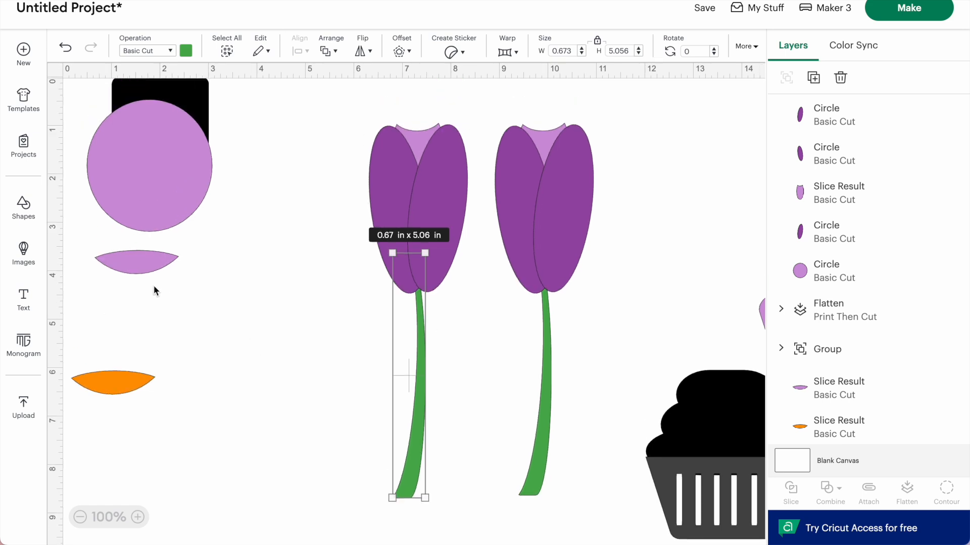
{"action": "left_click", "coordinate": [132, 262]}
{"action": "left_click_drag", "start_coordinate": [132, 262], "coordinate": [358, 363]}
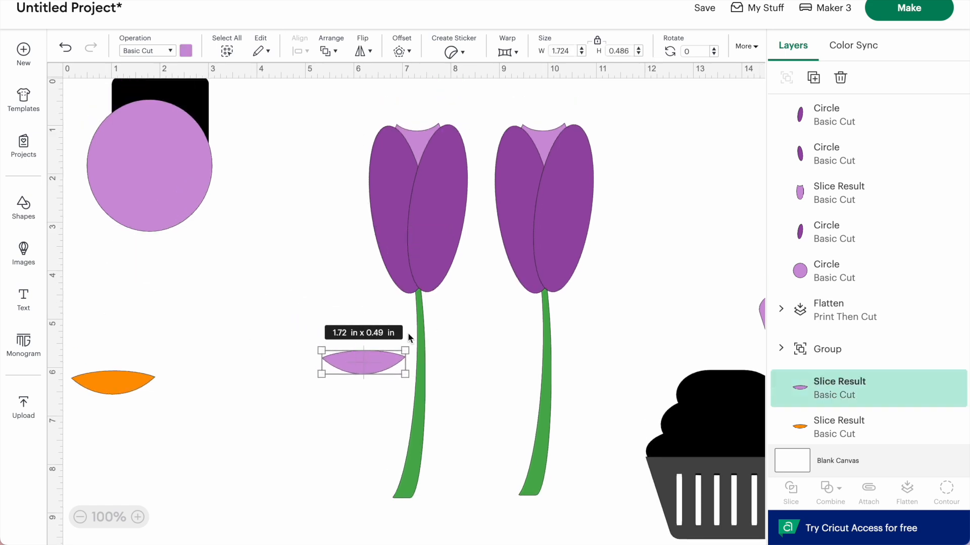
{"action": "left_click", "coordinate": [714, 55]}
{"action": "left_click", "coordinate": [714, 54]}
{"action": "left_click", "coordinate": [715, 54]}
{"action": "left_click", "coordinate": [714, 55]}
{"action": "left_click", "coordinate": [714, 52]}
{"action": "left_click", "coordinate": [714, 52]}
{"action": "left_click", "coordinate": [714, 52]}
{"action": "left_click", "coordinate": [714, 52]}
{"action": "left_click", "coordinate": [714, 52]}
{"action": "left_click", "coordinate": [714, 52]}
{"action": "left_click", "coordinate": [714, 52]}
{"action": "left_click", "coordinate": [714, 52]}
{"action": "left_click", "coordinate": [714, 52]}
{"action": "left_click", "coordinate": [715, 52]}
{"action": "left_click", "coordinate": [714, 52]}
{"action": "left_click", "coordinate": [714, 52]}
{"action": "left_click", "coordinate": [714, 52]}
{"action": "left_click", "coordinate": [714, 52]}
{"action": "left_click", "coordinate": [714, 52]}
{"action": "left_click", "coordinate": [714, 52]}
{"action": "left_click", "coordinate": [714, 52]}
{"action": "left_click", "coordinate": [714, 52]}
{"action": "left_click", "coordinate": [714, 52]}
{"action": "left_click", "coordinate": [714, 52]}
{"action": "left_click", "coordinate": [714, 52]}
{"action": "left_click", "coordinate": [714, 52]}
{"action": "left_click", "coordinate": [714, 52]}
{"action": "left_click", "coordinate": [714, 52]}
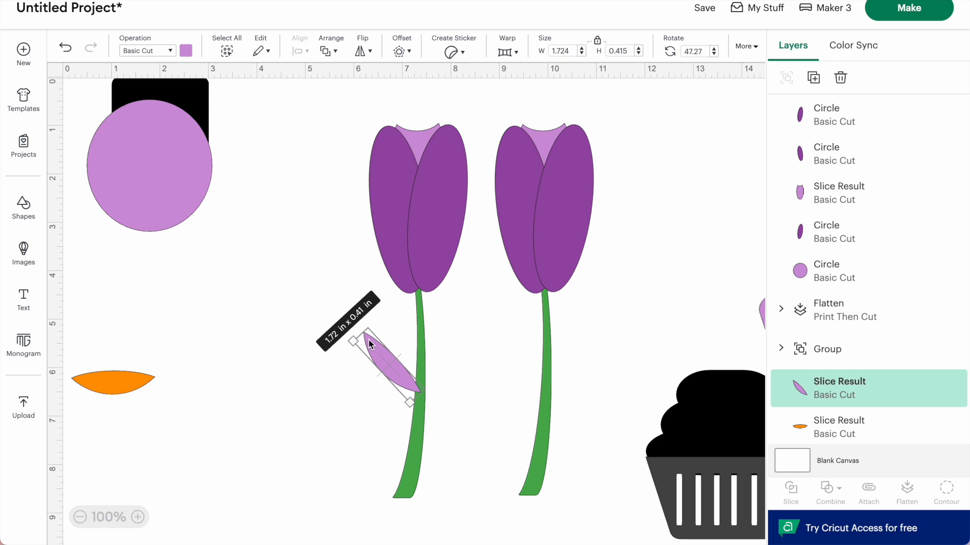
- Rotate the light purple leaf further to 58 degrees and set its lower tip against the first stem
{"action": "left_click", "coordinate": [372, 336]}
{"action": "left_click", "coordinate": [359, 335]}
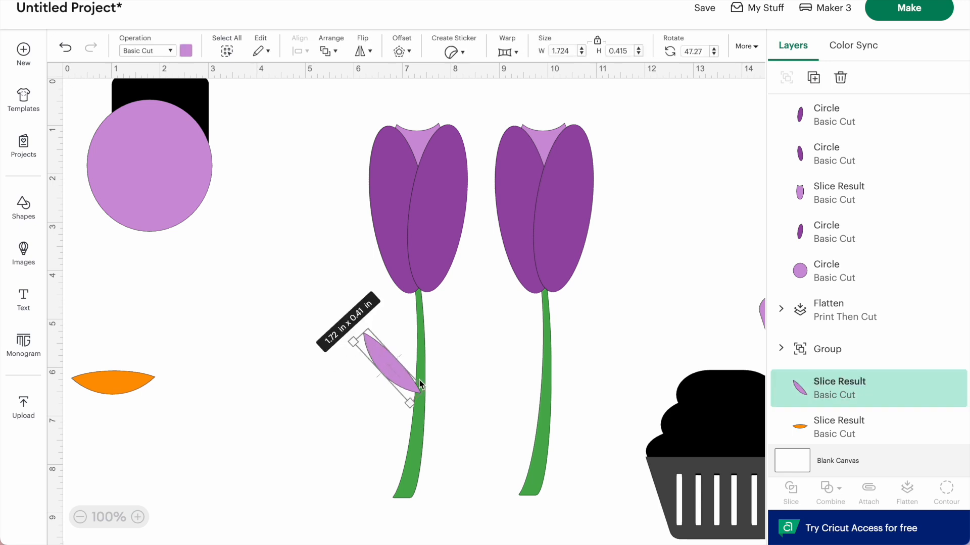
{"action": "left_click", "coordinate": [714, 52]}
{"action": "left_click", "coordinate": [714, 52]}
{"action": "left_click", "coordinate": [714, 52]}
{"action": "left_click", "coordinate": [357, 374]}
{"action": "left_click_drag", "start_coordinate": [379, 355], "coordinate": [388, 368]}
- Duplicate the leaf onto the second tulip's stem and add opposite leaves rotated to 302 degrees on both stems
{"action": "left_click", "coordinate": [810, 79]}
{"action": "left_click_drag", "start_coordinate": [430, 437], "coordinate": [527, 371]}
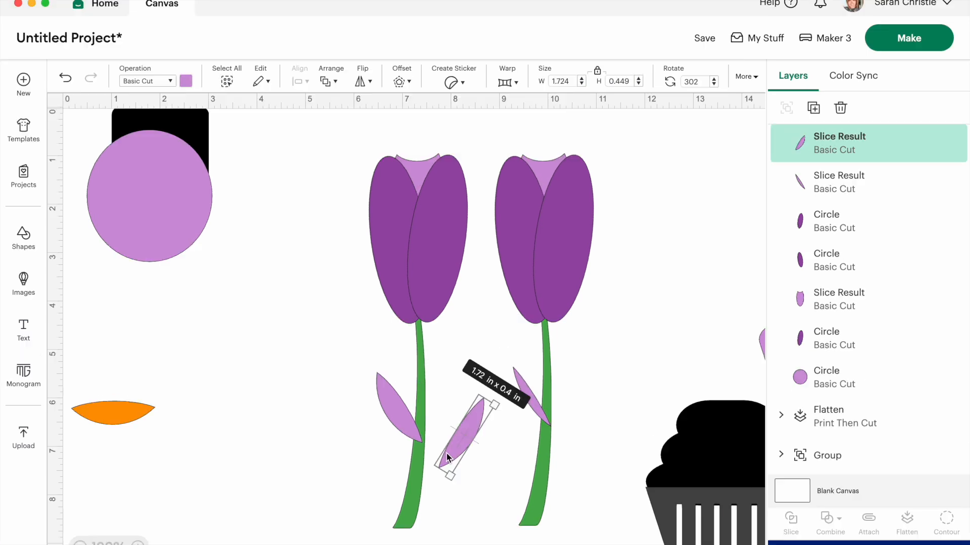
{"action": "left_click_drag", "start_coordinate": [447, 423], "coordinate": [451, 428]}
{"action": "left_click", "coordinate": [810, 108]}
{"action": "left_click_drag", "start_coordinate": [495, 464], "coordinate": [559, 432]}
{"action": "left_click", "coordinate": [460, 461]}
{"action": "left_click", "coordinate": [461, 436]}
{"action": "left_click", "coordinate": [401, 436]}
{"action": "left_click_drag", "start_coordinate": [469, 444], "coordinate": [439, 452]}
- Rotate the upper leaf of the first tulip to 63 degrees
{"action": "left_click", "coordinate": [390, 395]}
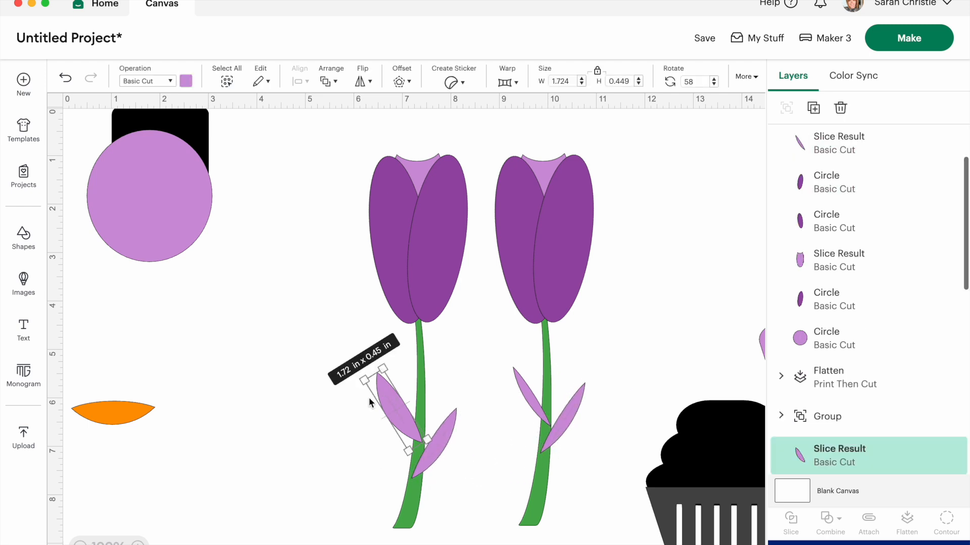
{"action": "left_click", "coordinate": [713, 79]}
{"action": "left_click", "coordinate": [713, 79]}
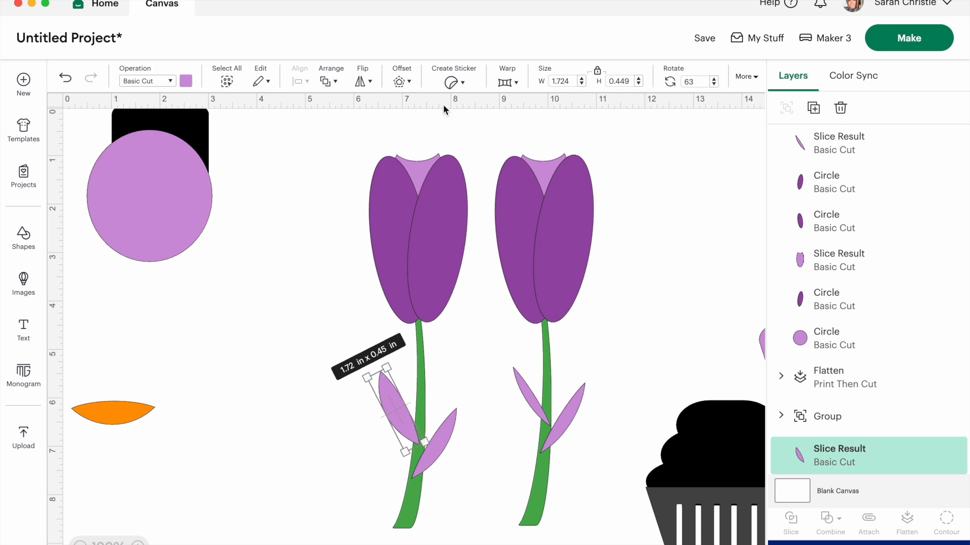
- Recolor the light purple leaves on both tulips green to match the stems
{"action": "left_click", "coordinate": [186, 81]}
{"action": "left_click", "coordinate": [200, 138]}
{"action": "left_click", "coordinate": [547, 431]}
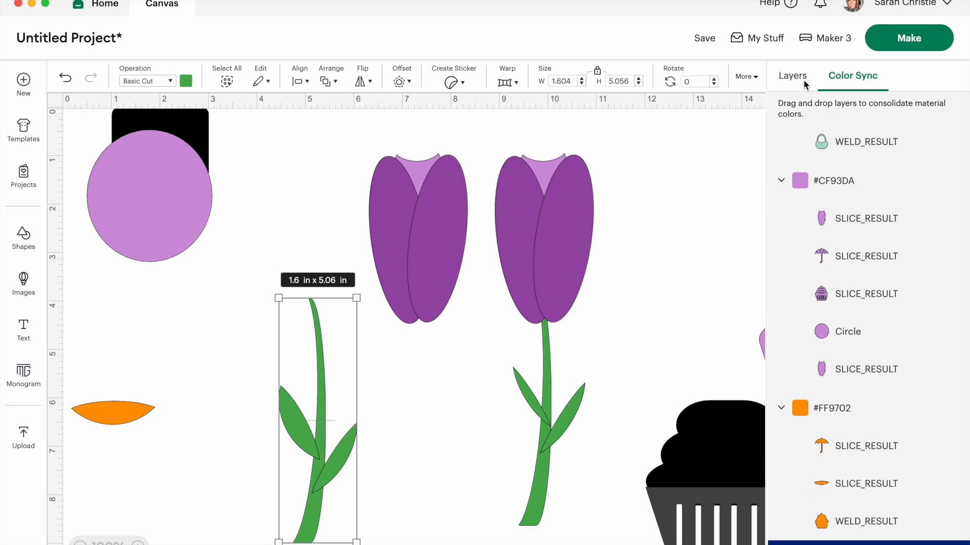
- Weld the first tulip's stem and leaves into one shape, and place it behind the bloom at the back
{"action": "left_click", "coordinate": [792, 77]}
{"action": "left_click", "coordinate": [833, 518]}
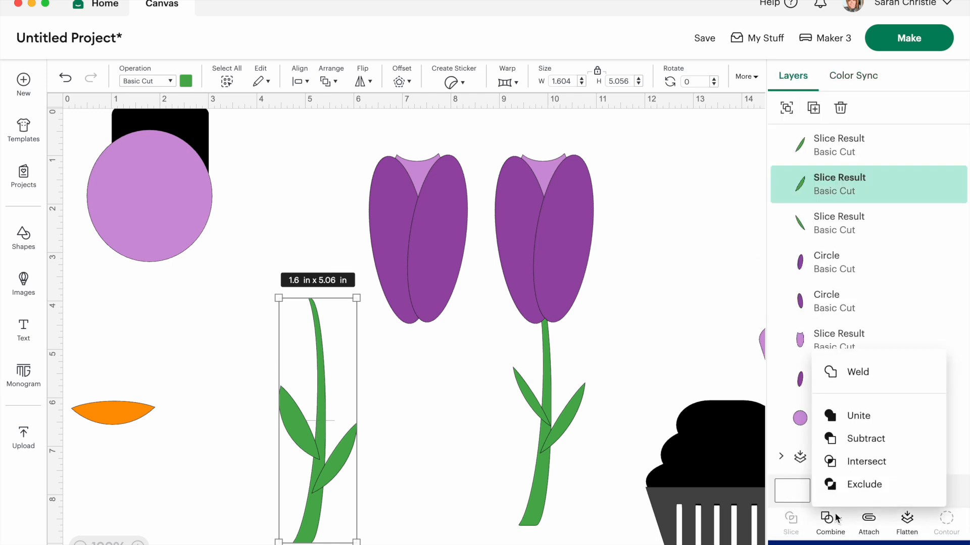
{"action": "left_click", "coordinate": [840, 374]}
{"action": "left_click_drag", "start_coordinate": [312, 512], "coordinate": [423, 496]}
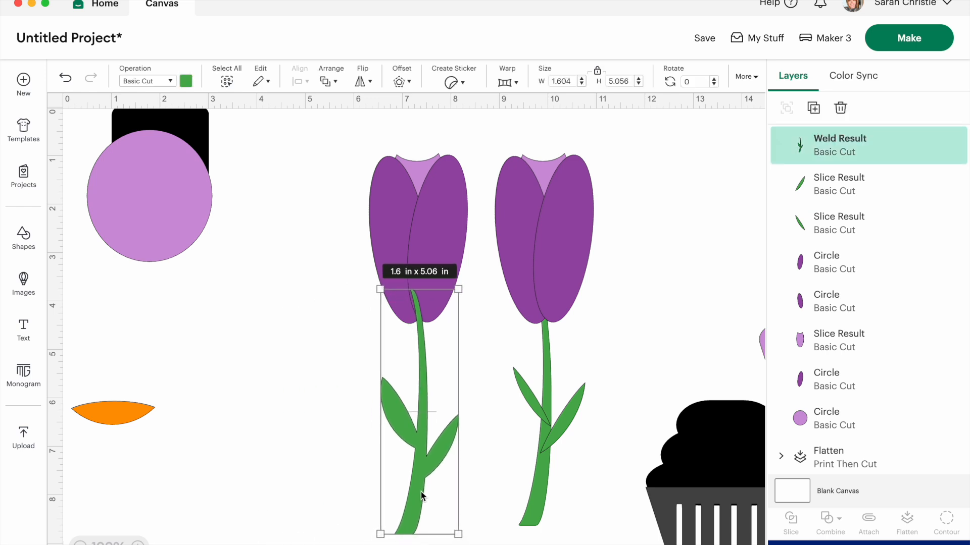
{"action": "right_click", "coordinate": [430, 351]}
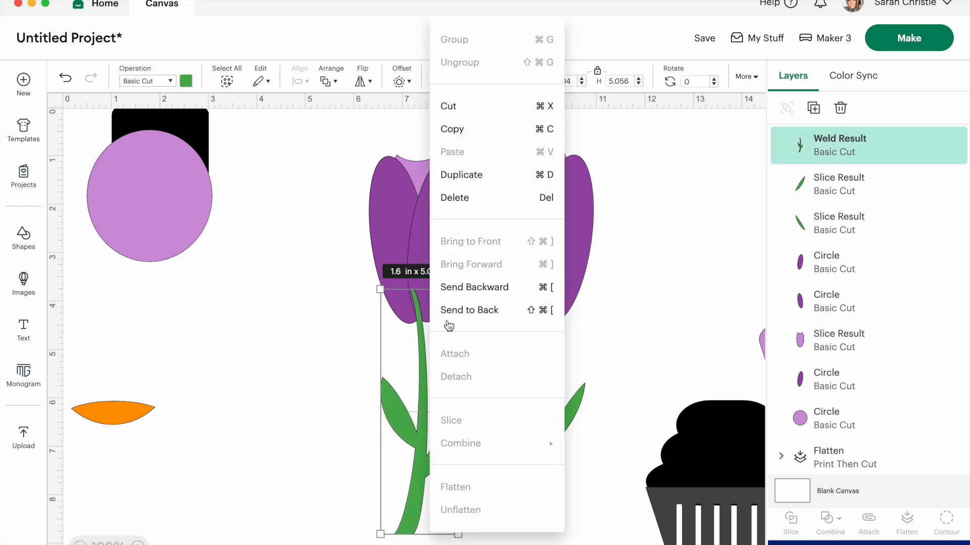
{"action": "left_click", "coordinate": [447, 311]}
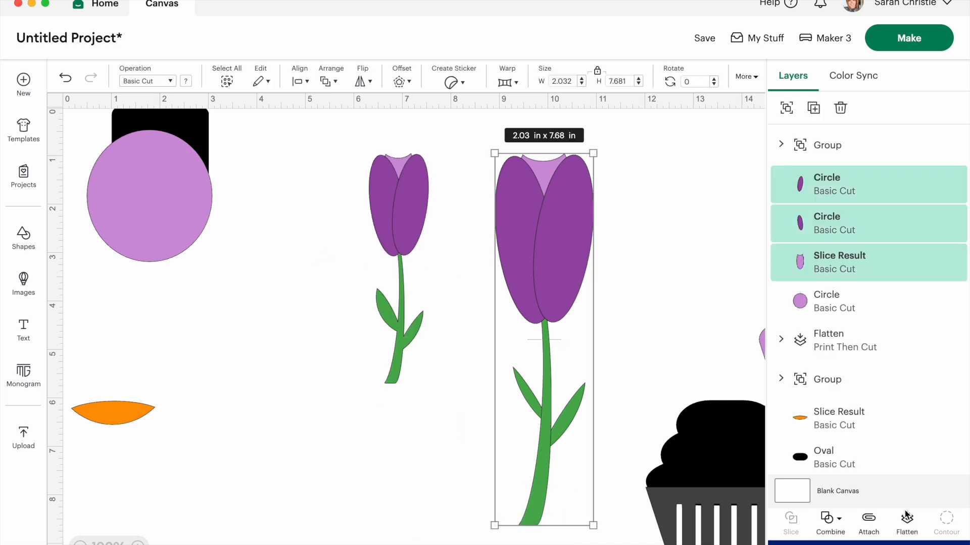
- Flatten the second tulip with its stem into one printable layer and shrink it to about 1.36 by 5.13 in
{"action": "left_click", "coordinate": [906, 515]}
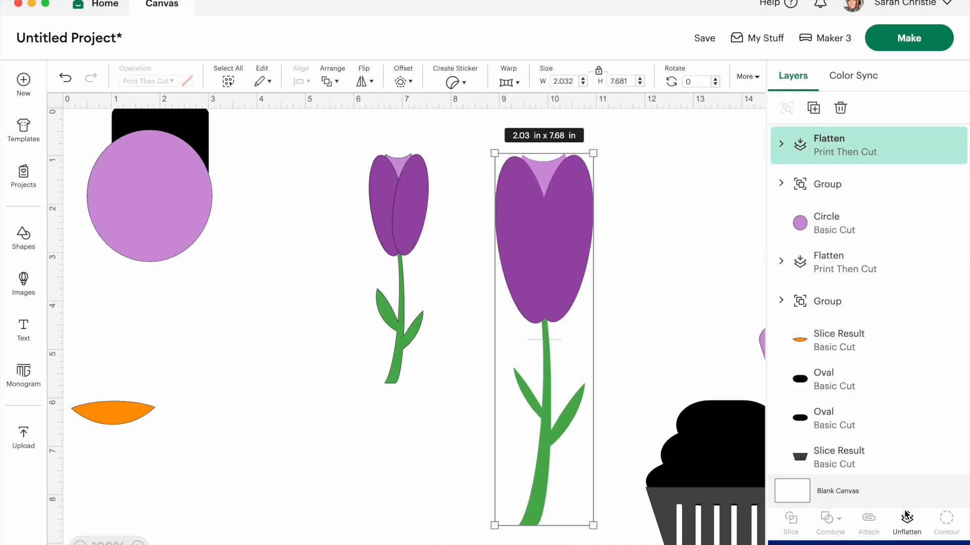
{"action": "left_click_drag", "start_coordinate": [594, 530], "coordinate": [533, 408]}
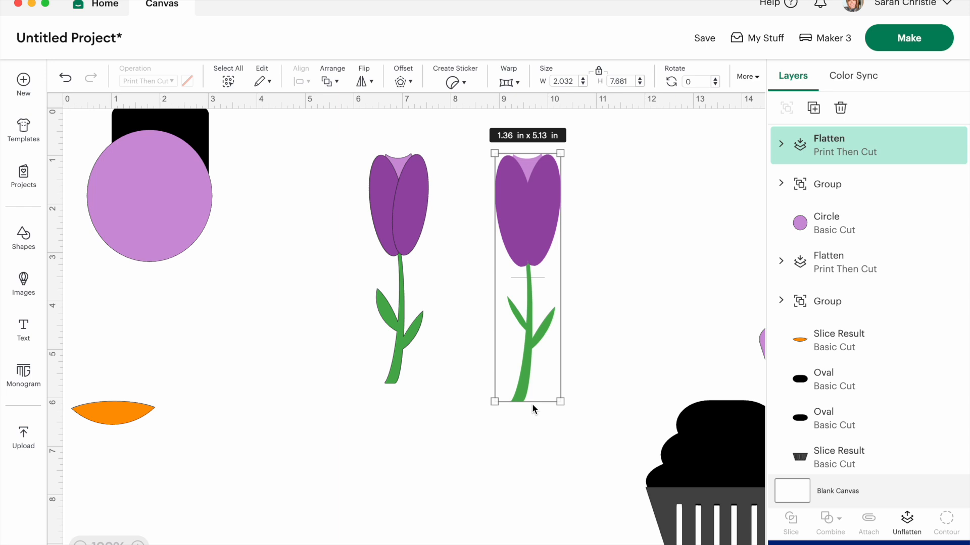
{"action": "left_click", "coordinate": [469, 463]}
- Shift the flattened tulip sideways and move the grouped, outlined tulip to its other side, above the black cupcake
{"action": "left_click_drag", "start_coordinate": [520, 179], "coordinate": [551, 174]}
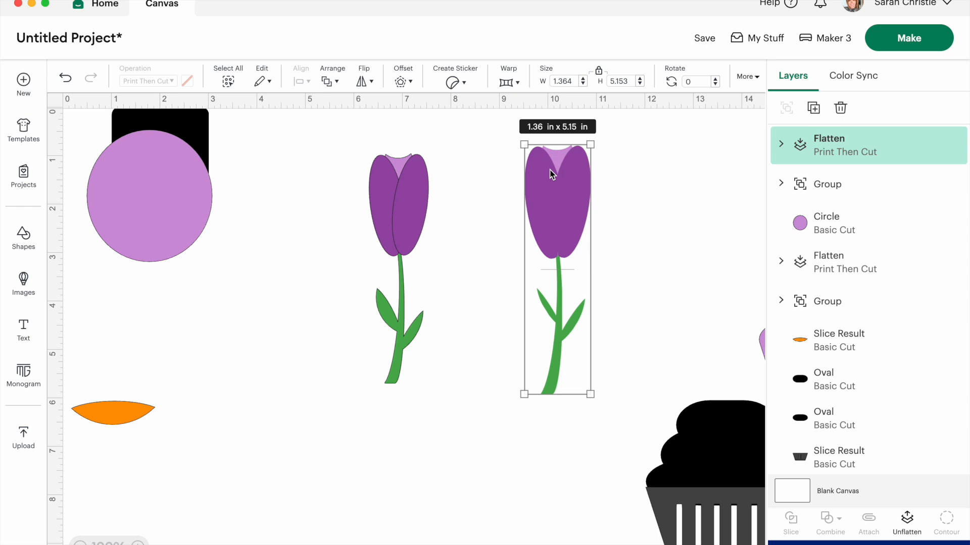
{"action": "left_click", "coordinate": [309, 259]}
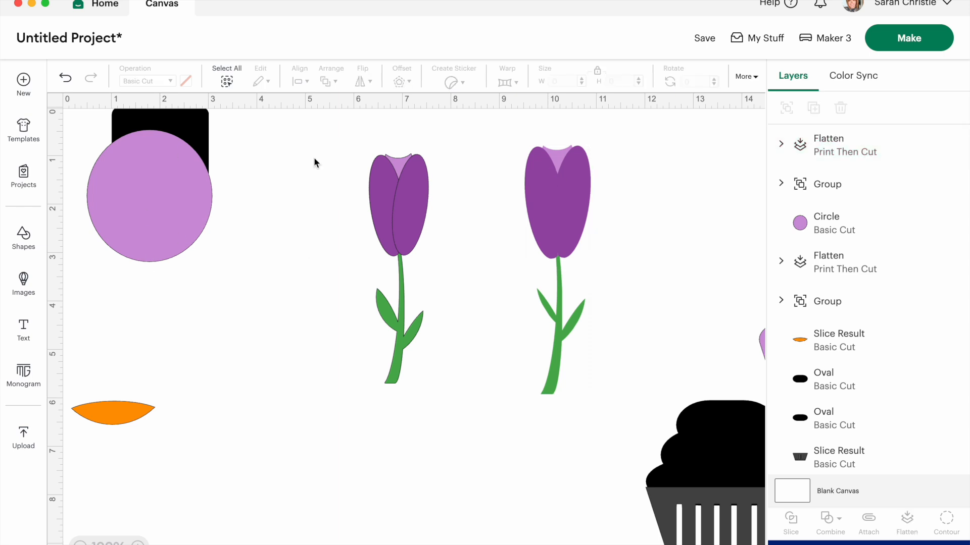
{"action": "left_click_drag", "start_coordinate": [400, 189], "coordinate": [695, 169]}
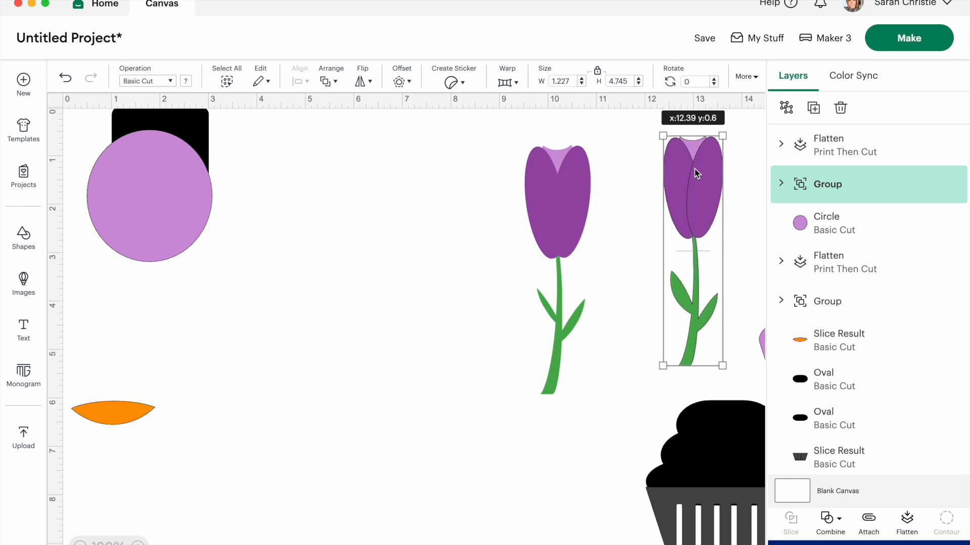
- Spread the umbrella layers, flattened umbrella and both purple cupcakes apart to clear the overlap around the handbag
{"action": "scroll", "coordinate": [695, 169], "scroll_direction": "right", "scroll_amount": 10}
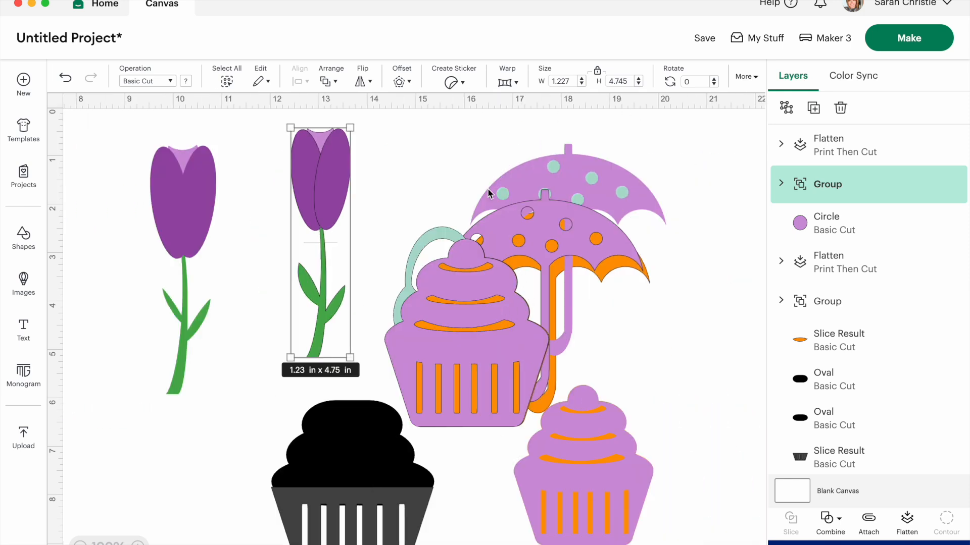
{"action": "left_click_drag", "start_coordinate": [561, 224], "coordinate": [725, 208]}
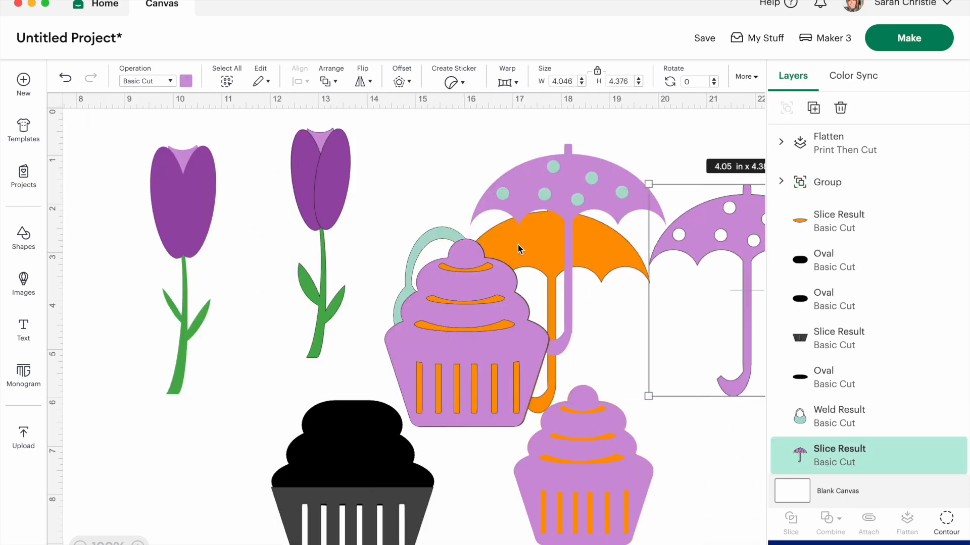
{"action": "left_click_drag", "start_coordinate": [520, 249], "coordinate": [775, 394]}
{"action": "left_click_drag", "start_coordinate": [604, 480], "coordinate": [535, 522]}
{"action": "left_click_drag", "start_coordinate": [553, 177], "coordinate": [494, 101]}
{"action": "left_click_drag", "start_coordinate": [636, 260], "coordinate": [831, 246]}
{"action": "left_click", "coordinate": [457, 315]}
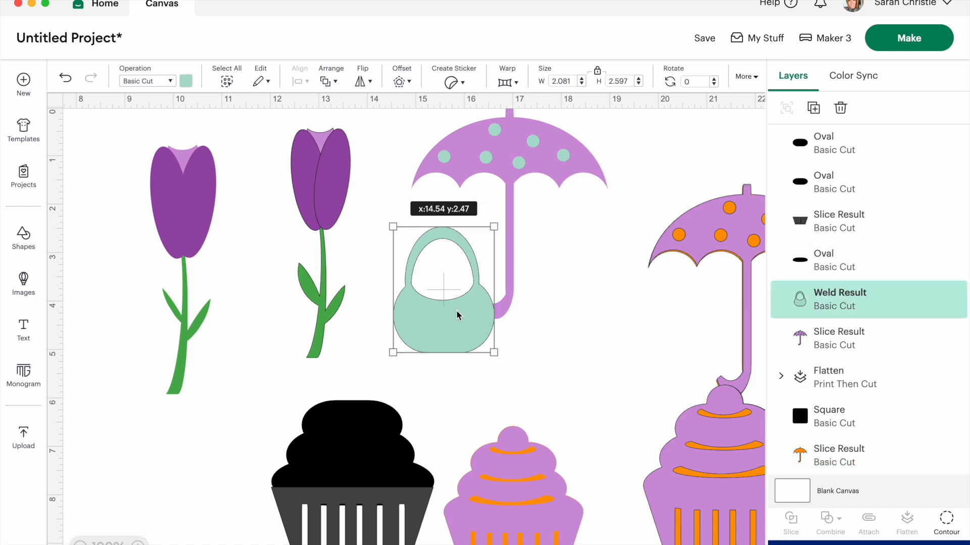